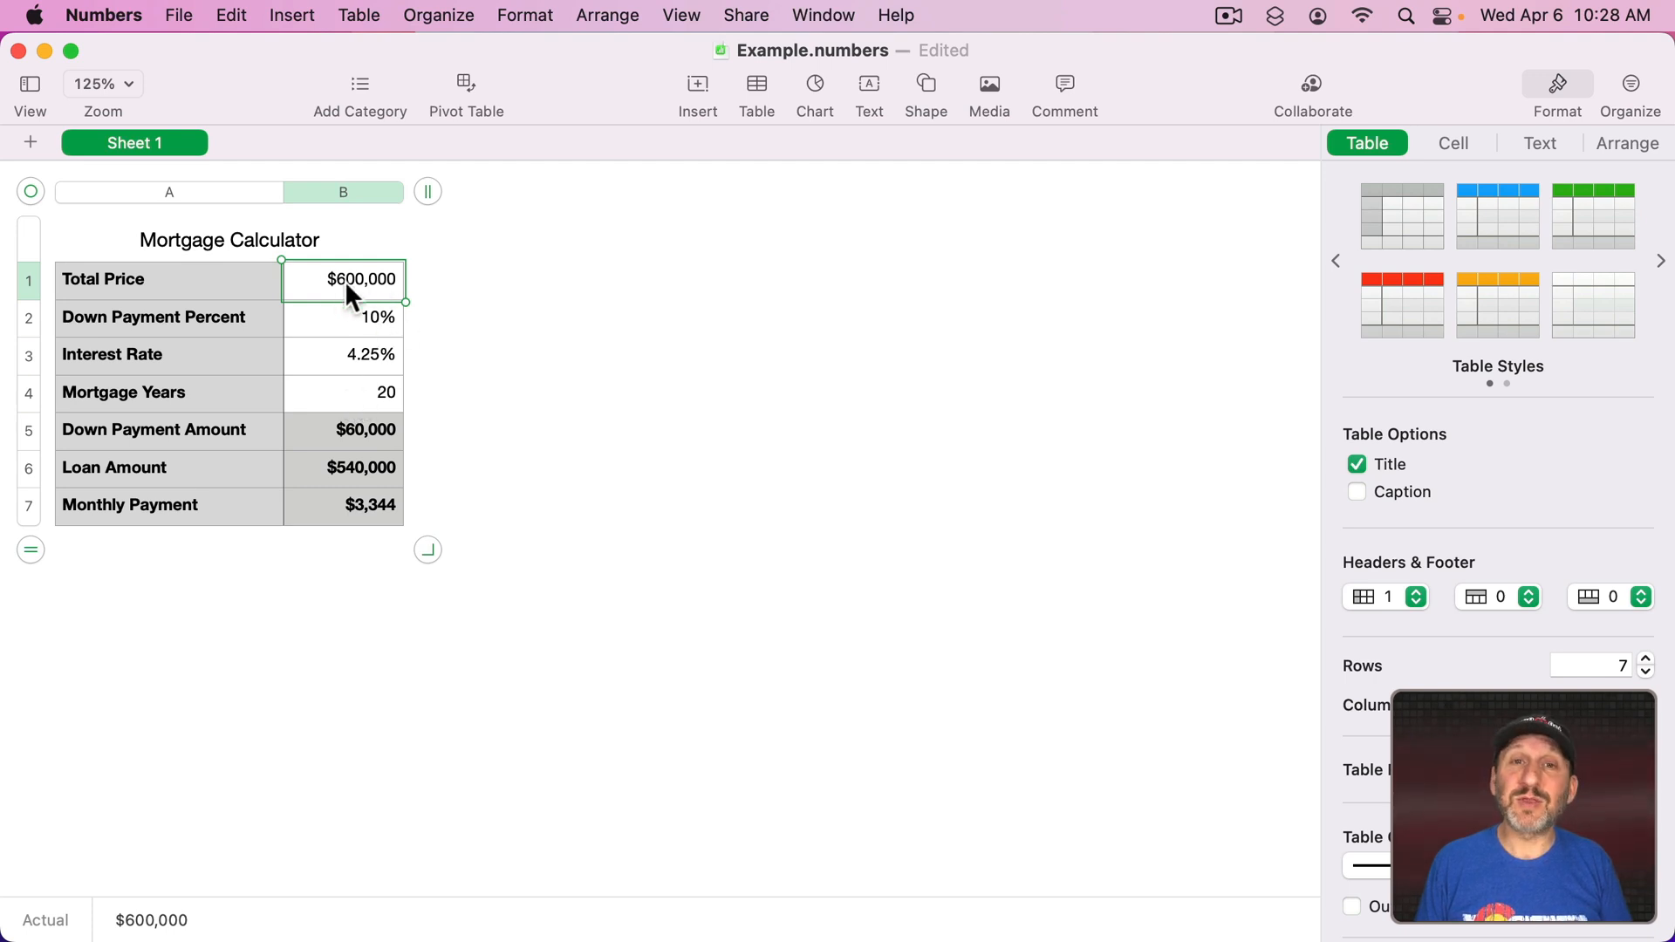
# Examine the formulas behind Down Payment Amount, Loan Amount and Monthly Payment, and the four input values in B1 to B4.
pyautogui.click(357, 445)
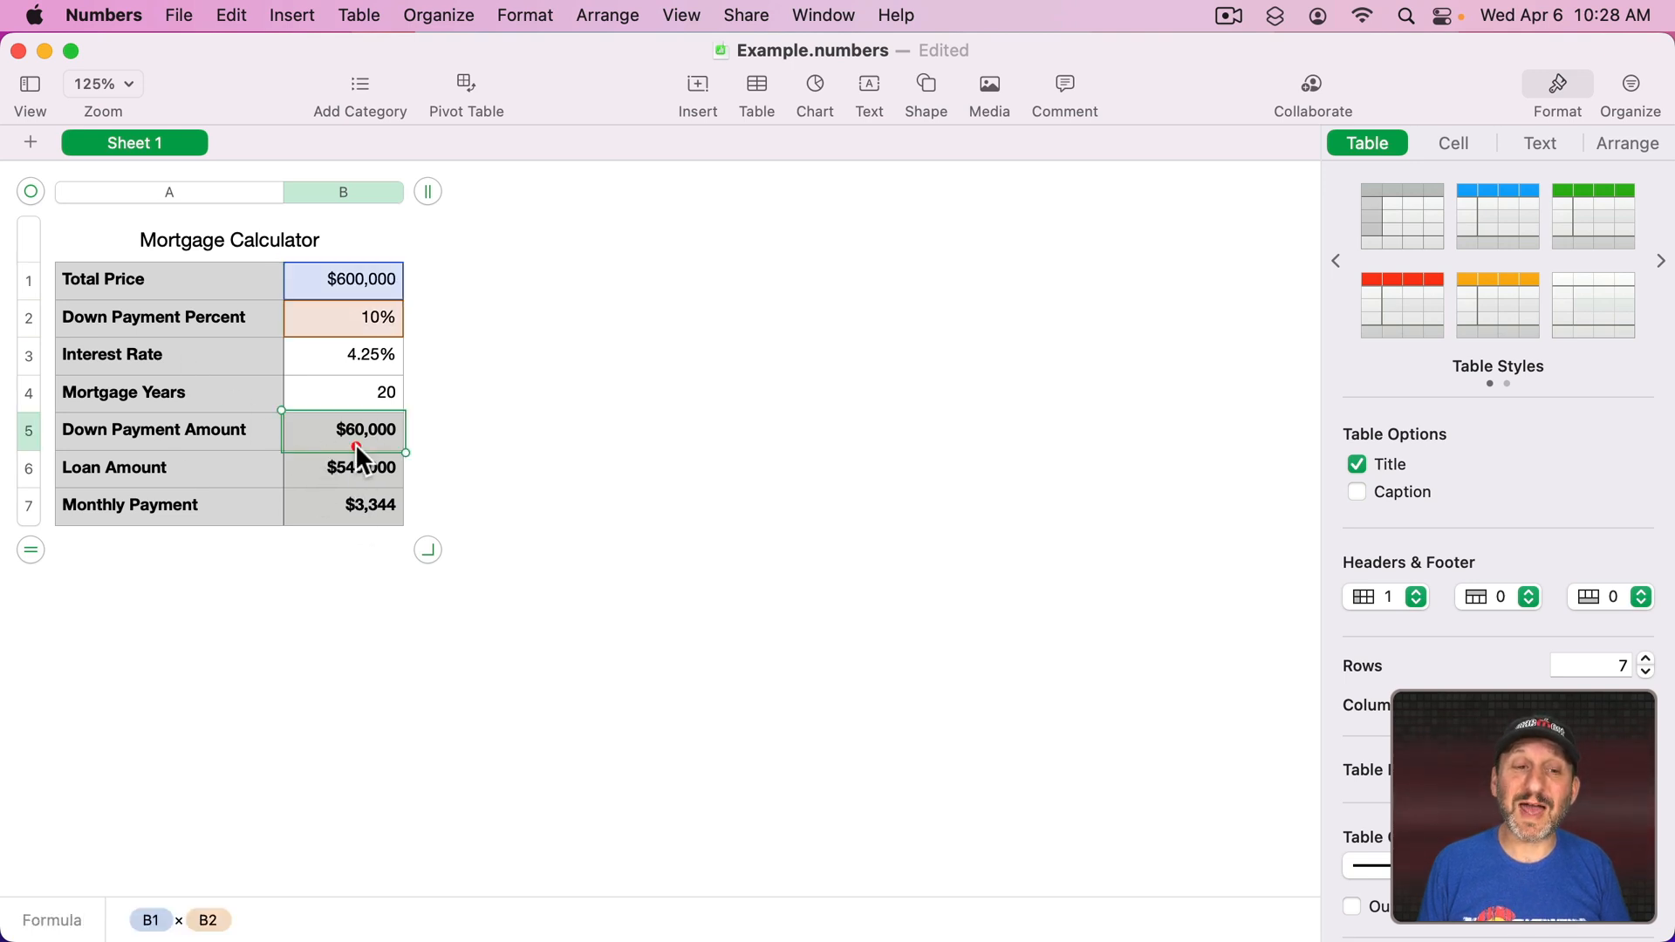
pyautogui.click(355, 462)
pyautogui.click(354, 506)
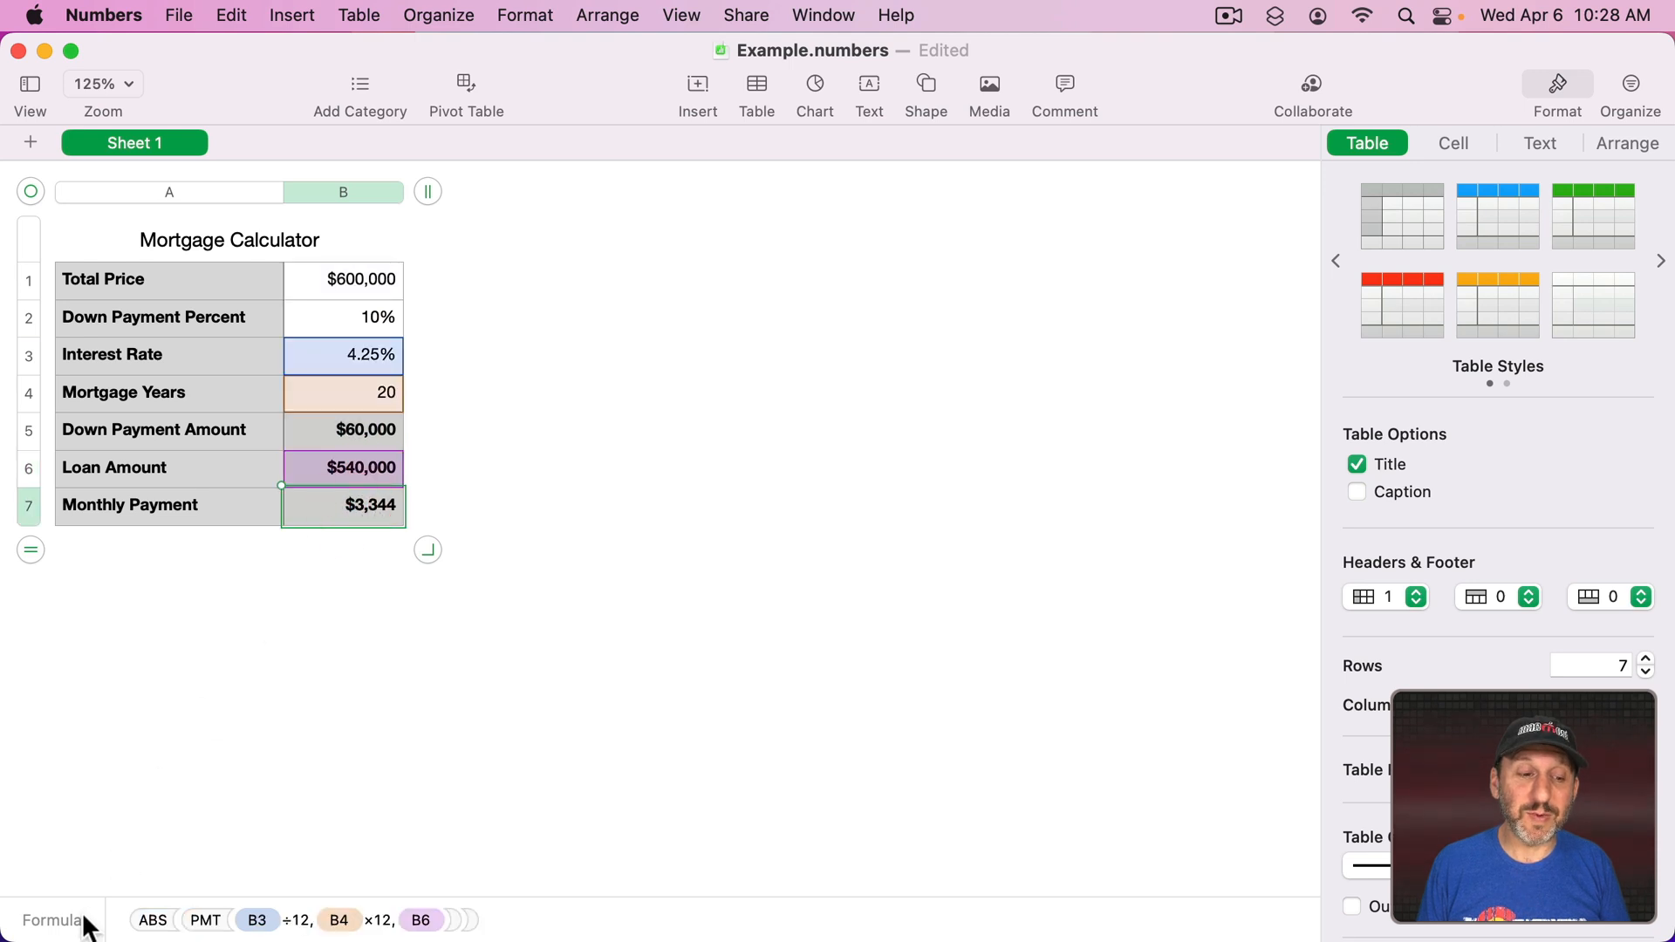
pyautogui.click(354, 290)
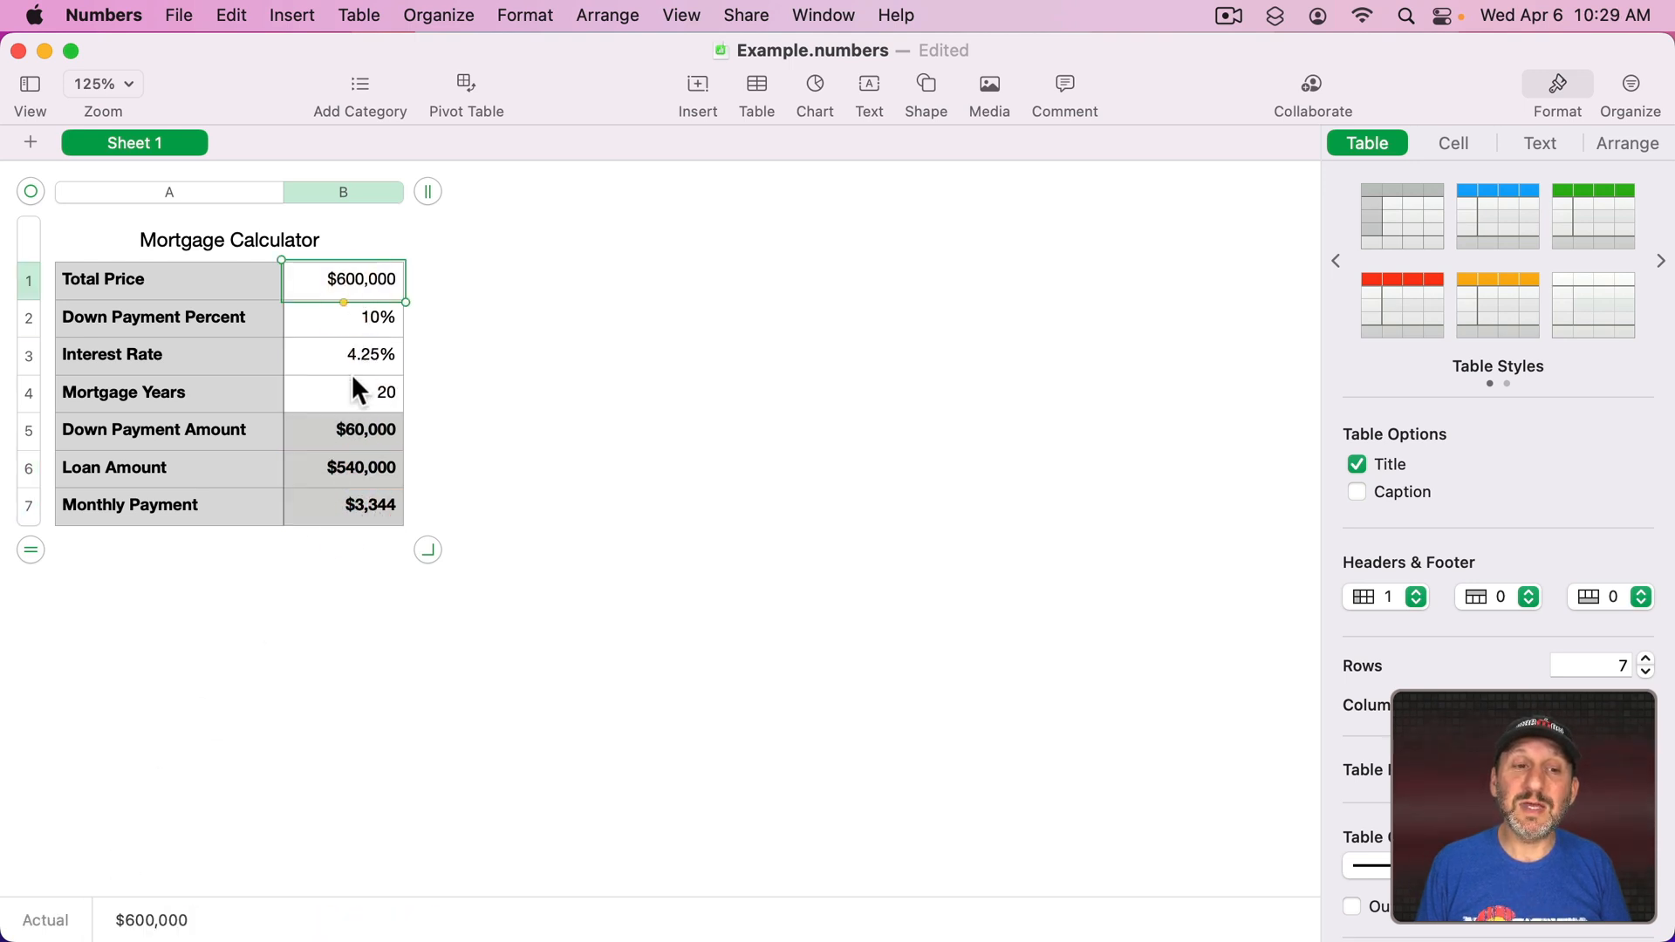
pyautogui.click(360, 327)
pyautogui.click(358, 358)
pyautogui.click(349, 393)
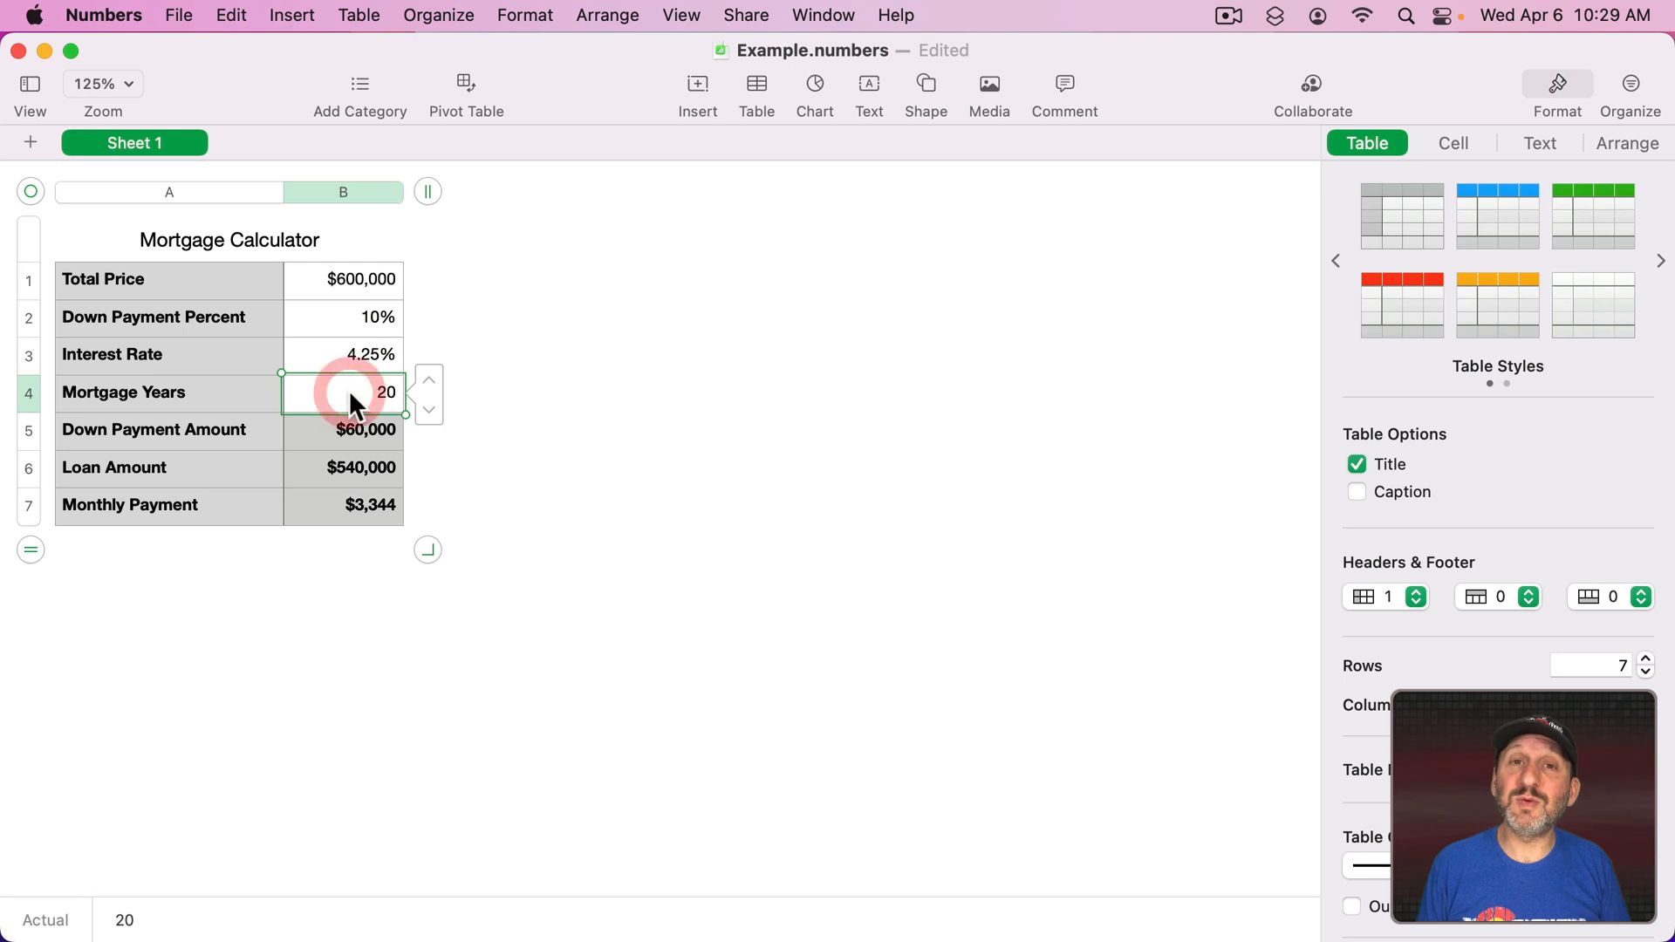
pyautogui.click(426, 282)
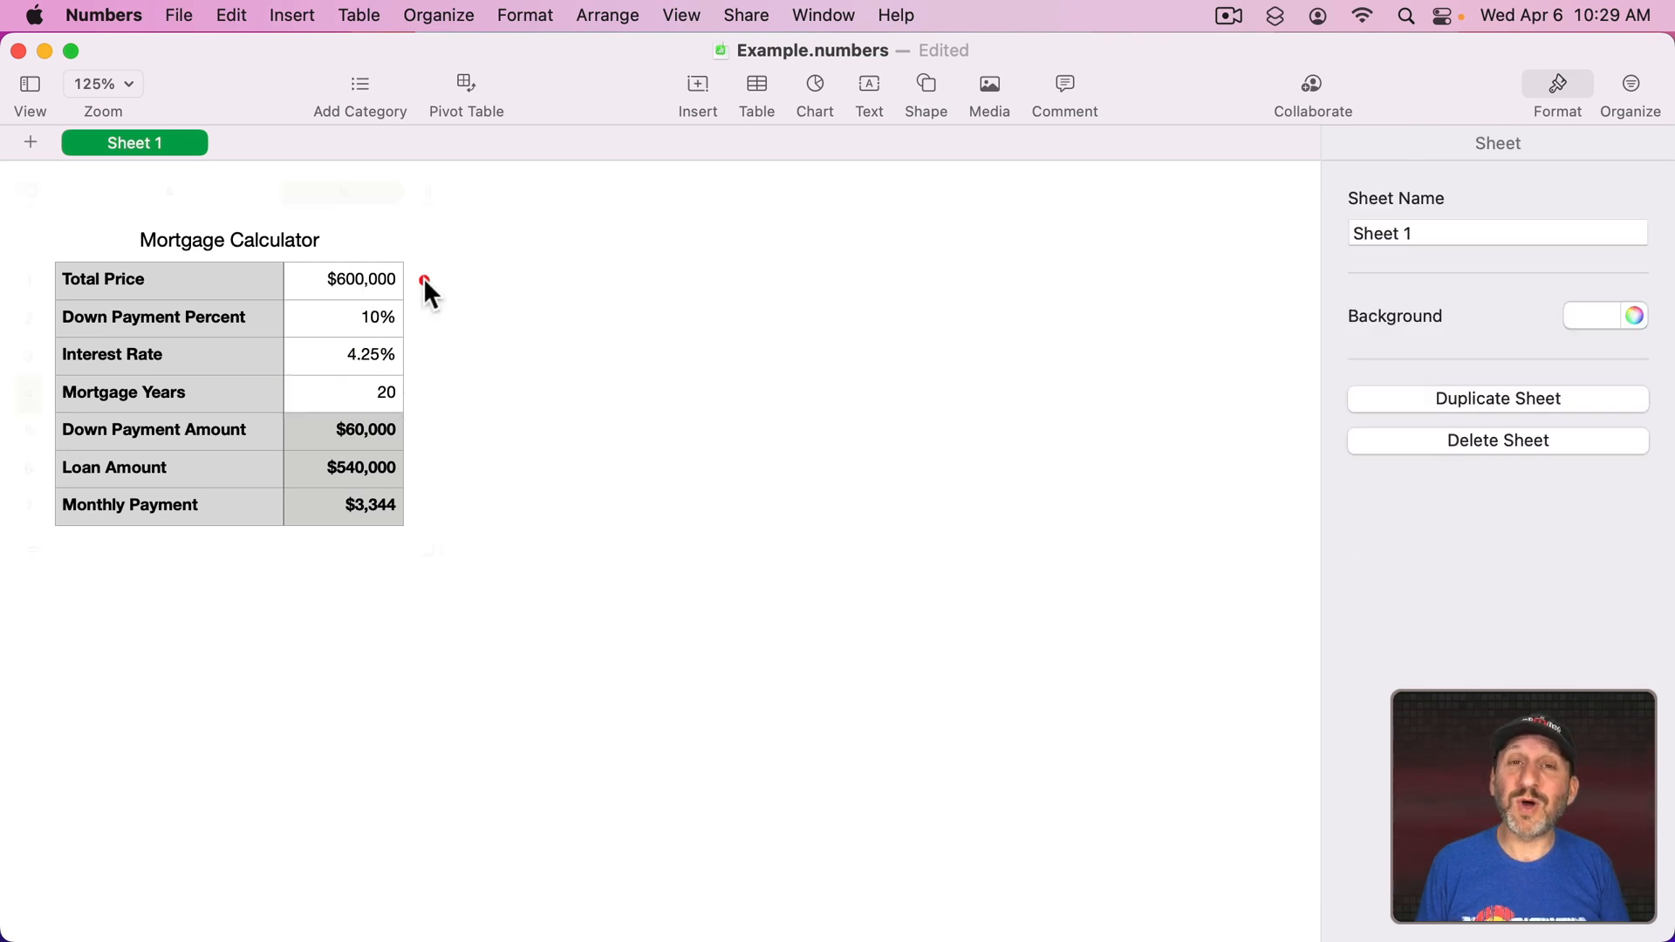
# Add the comment "Enter the down payment percent" to the Down Payment Percent value in B2.
pyautogui.click(366, 288)
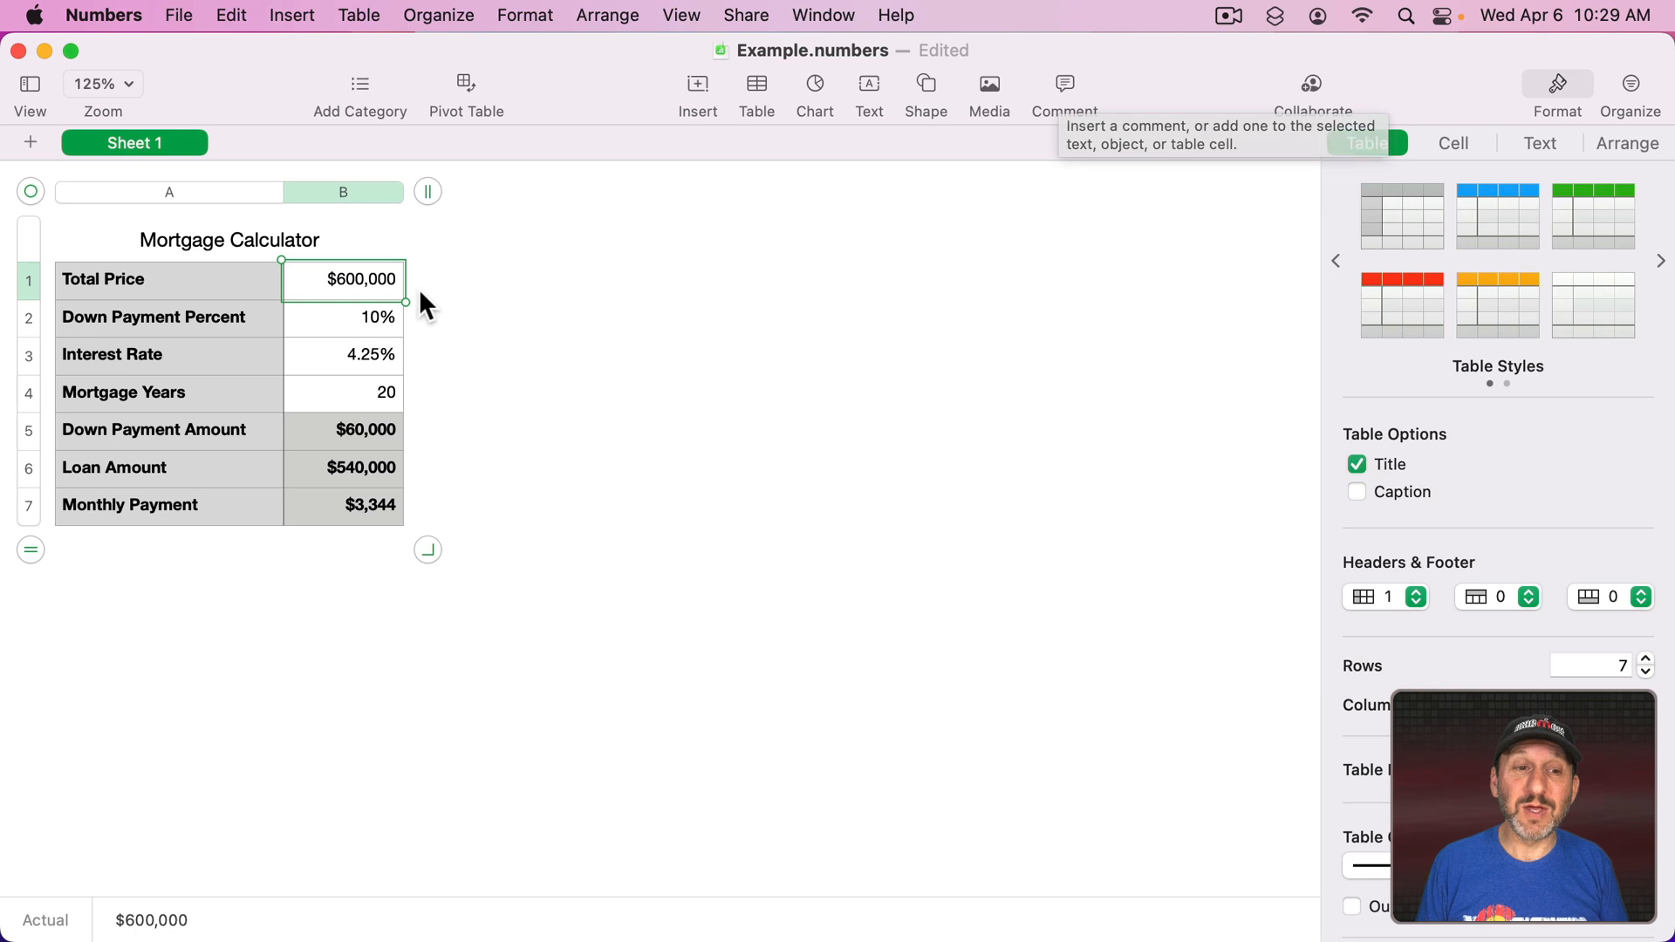
pyautogui.click(357, 321)
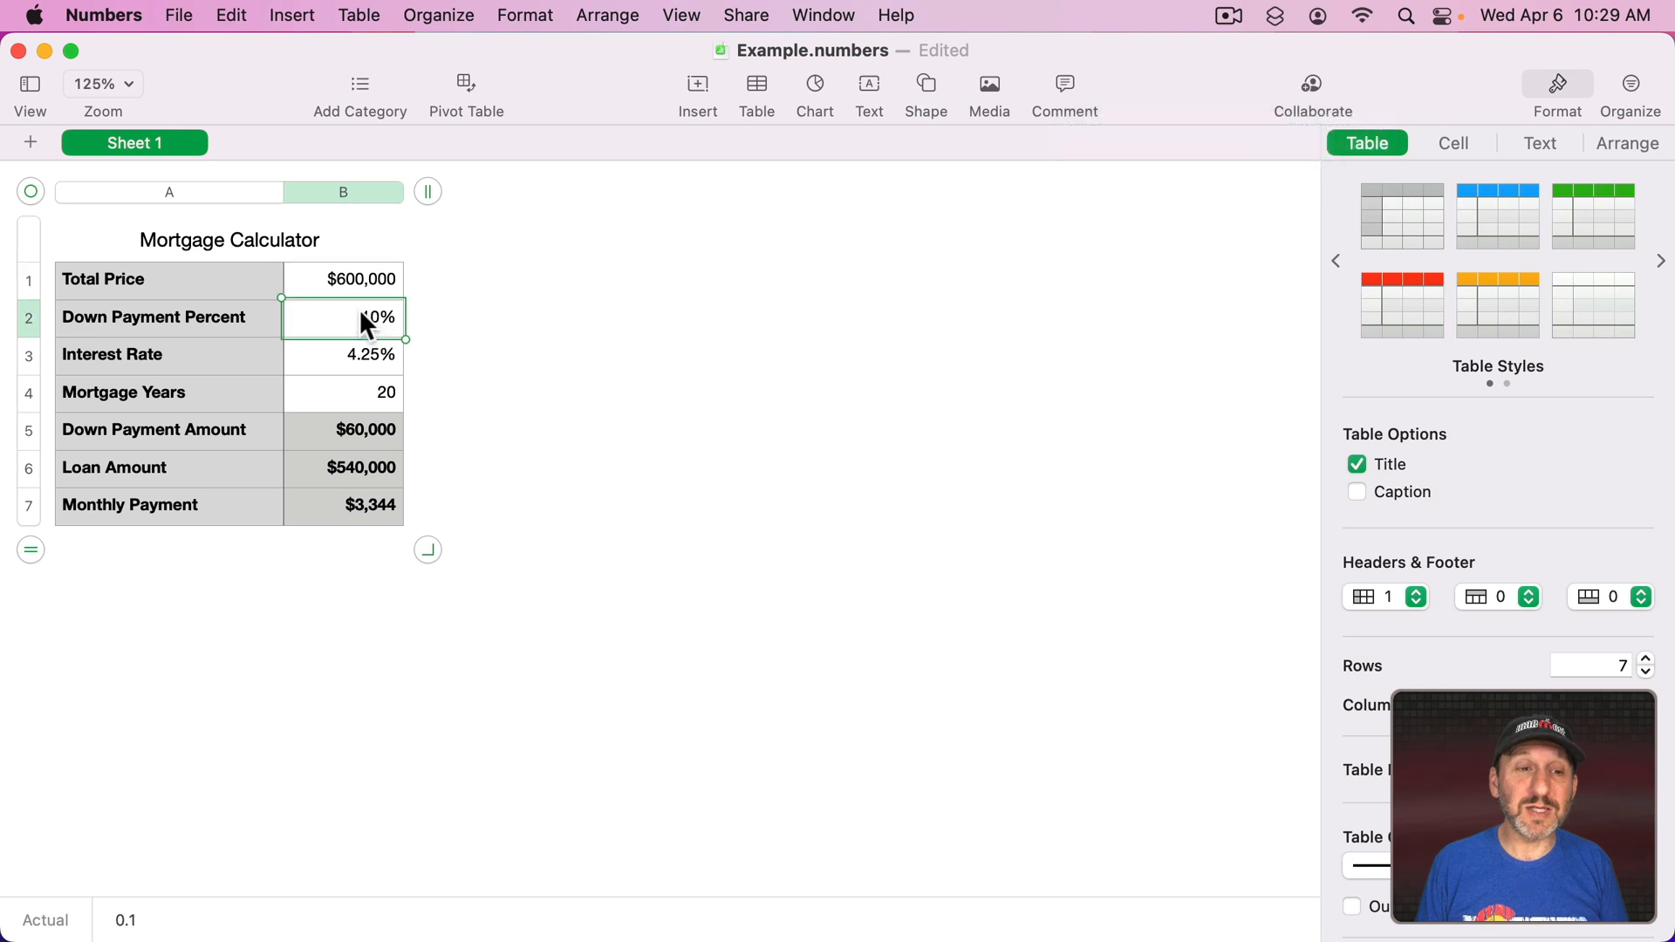
pyautogui.click(1068, 96)
pyautogui.write('Enter the down payment percent')
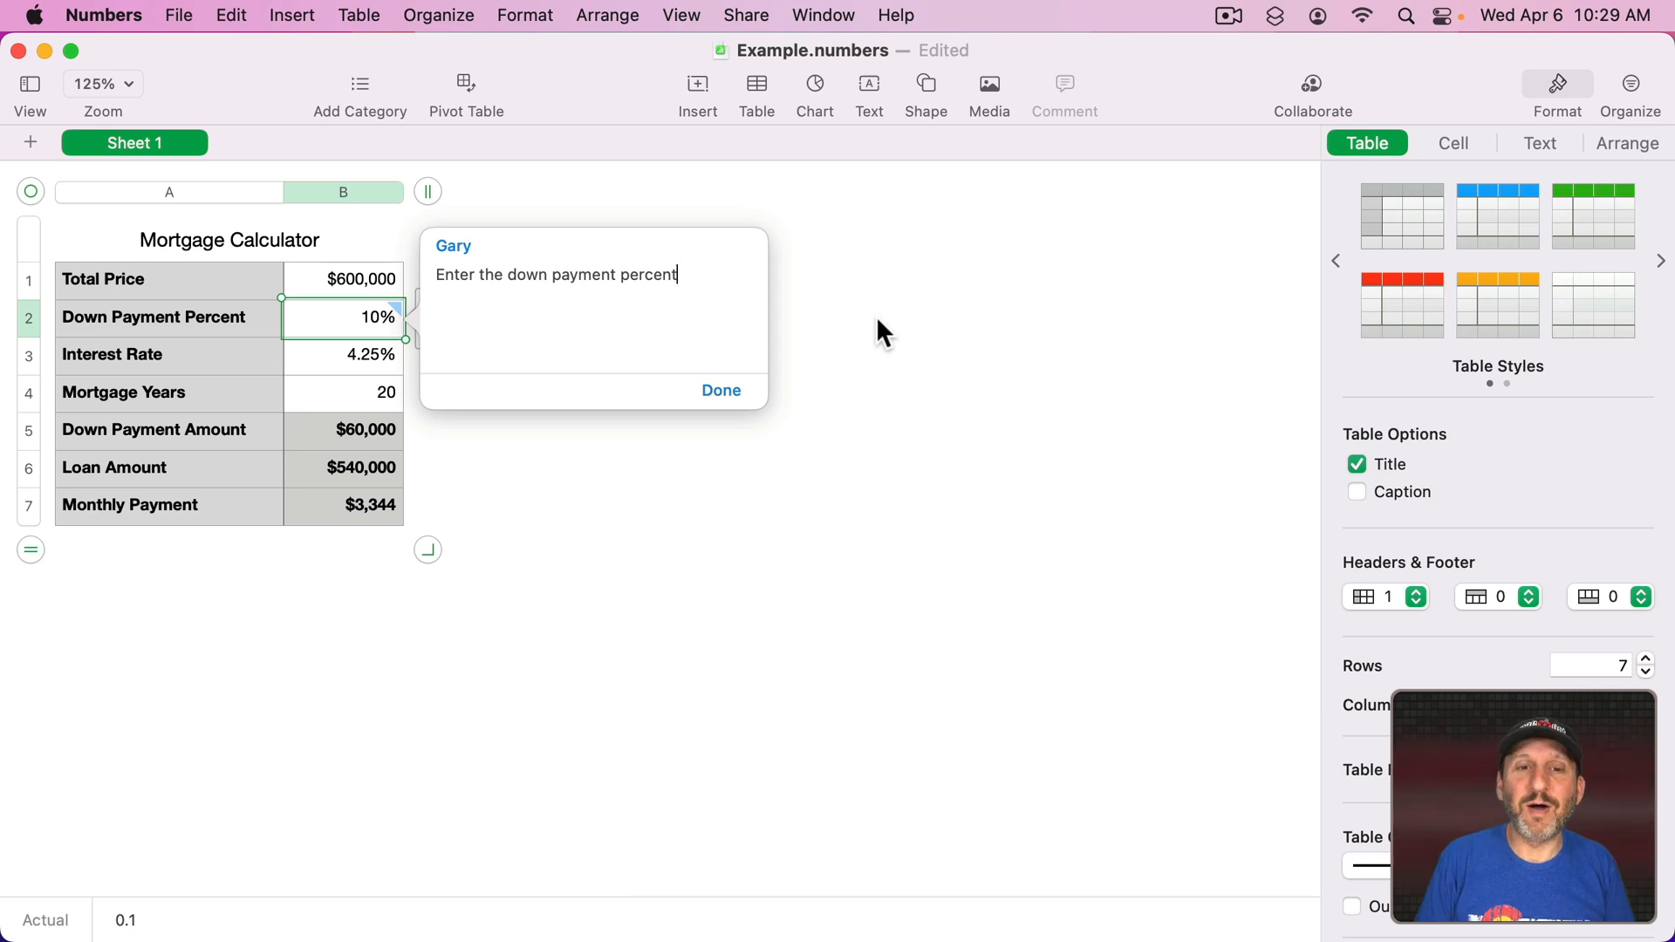
pyautogui.click(722, 390)
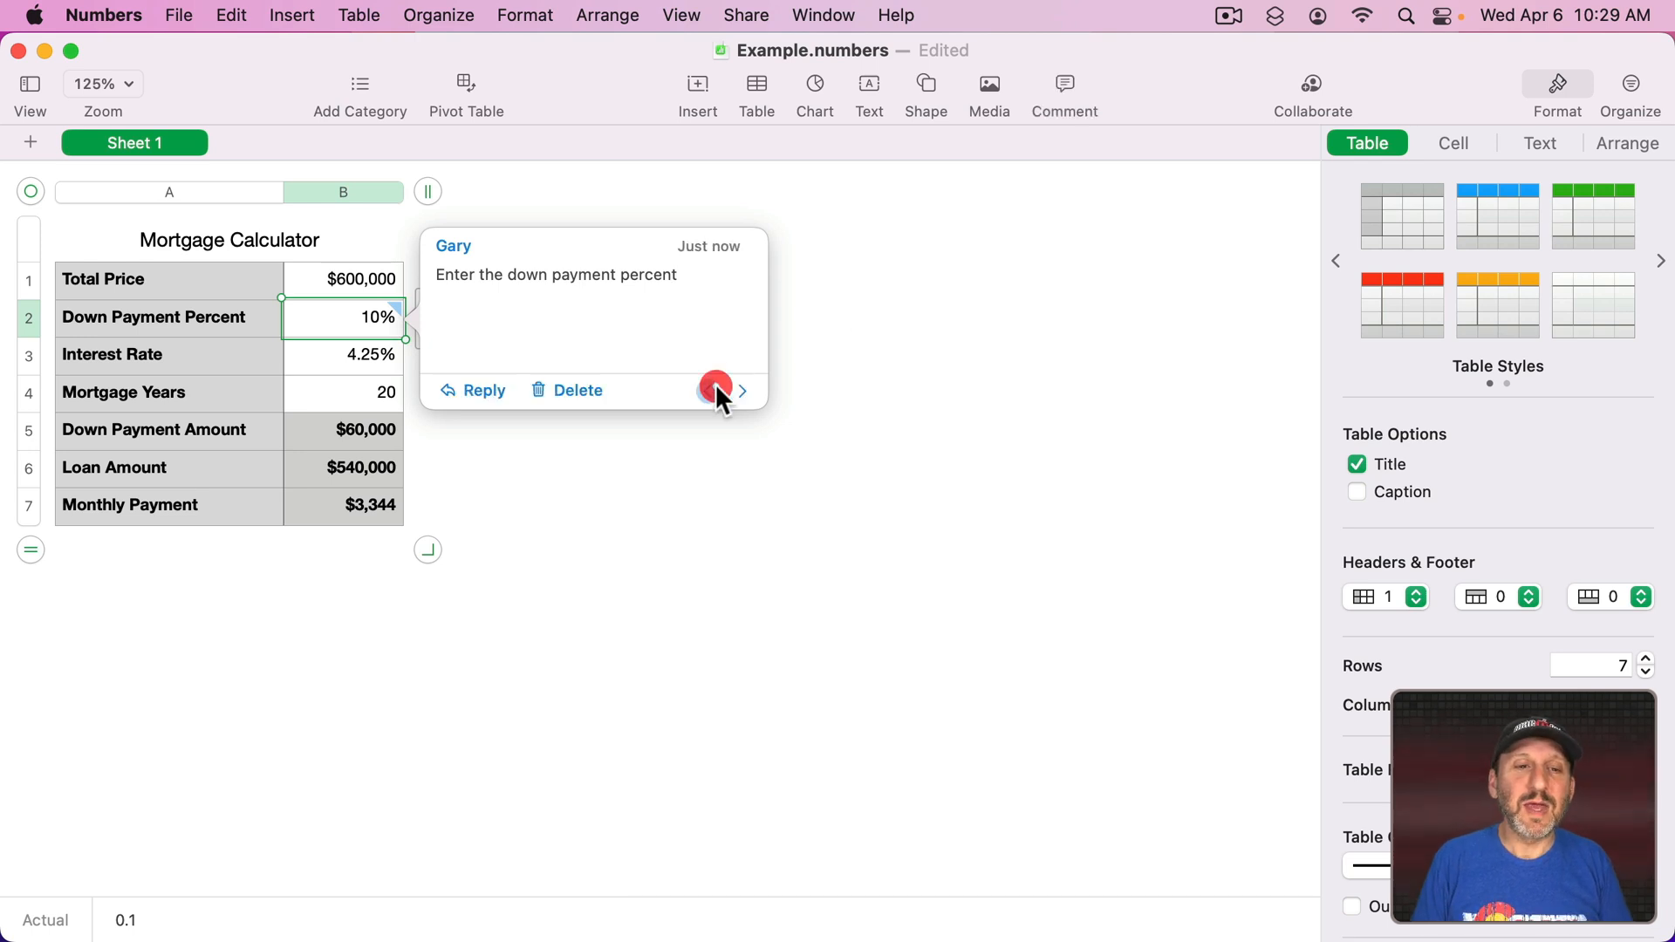
pyautogui.click(718, 494)
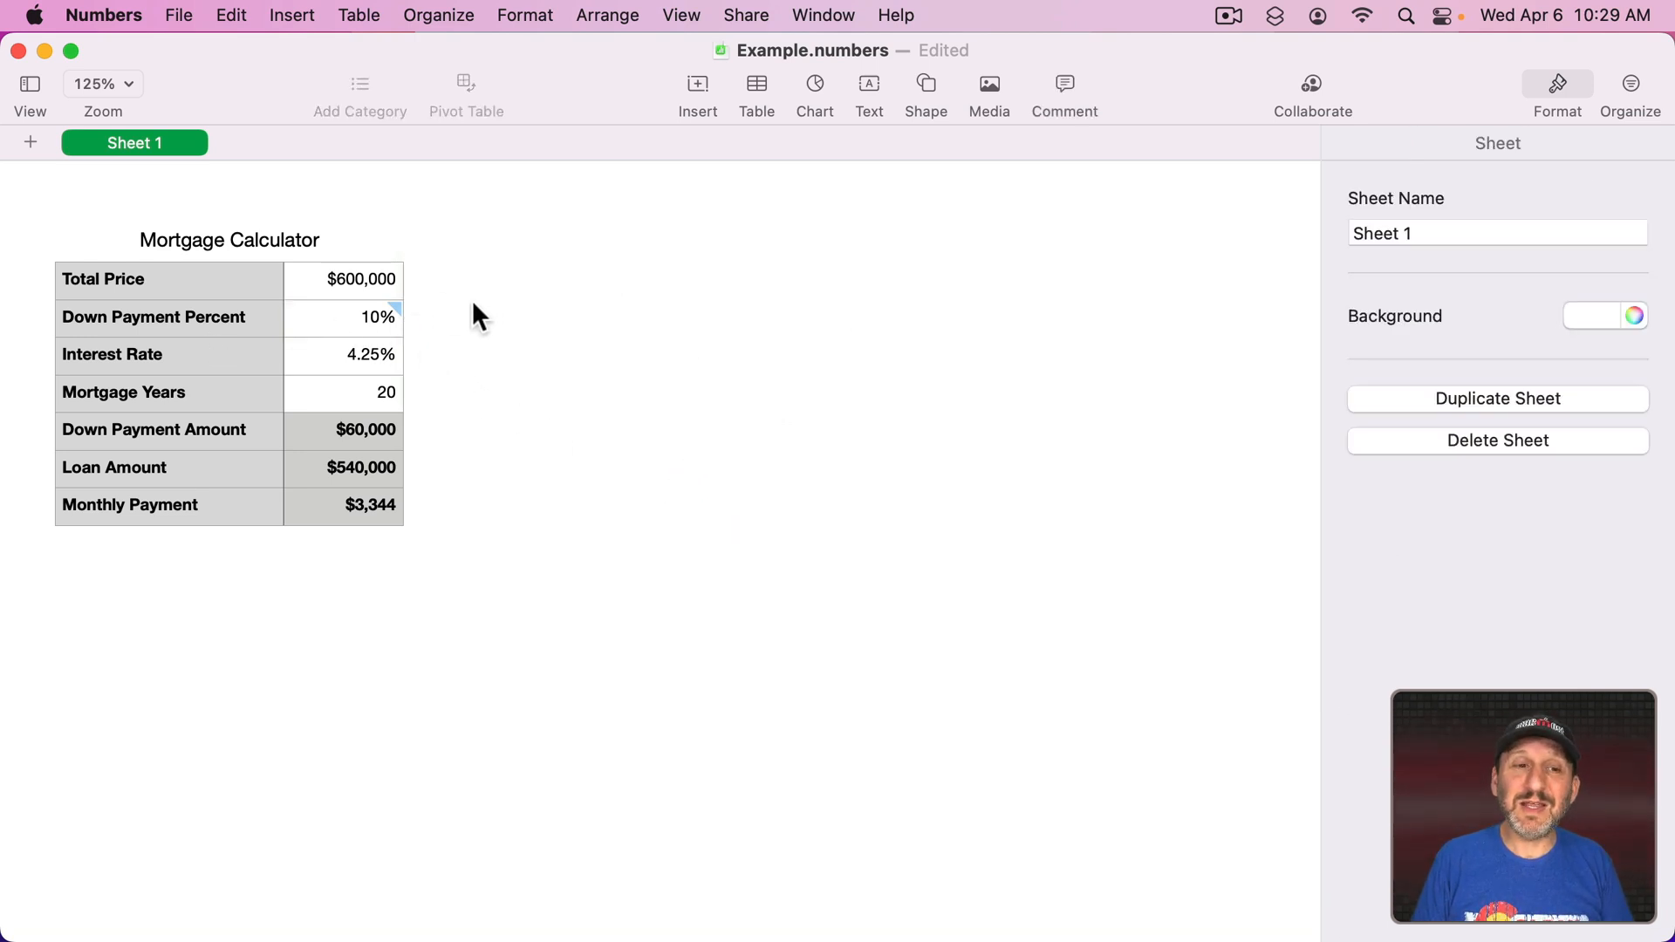
# Reopen the comment on the Down Payment Percent value, start a reply and close the comment.
pyautogui.moveTo(402, 311)
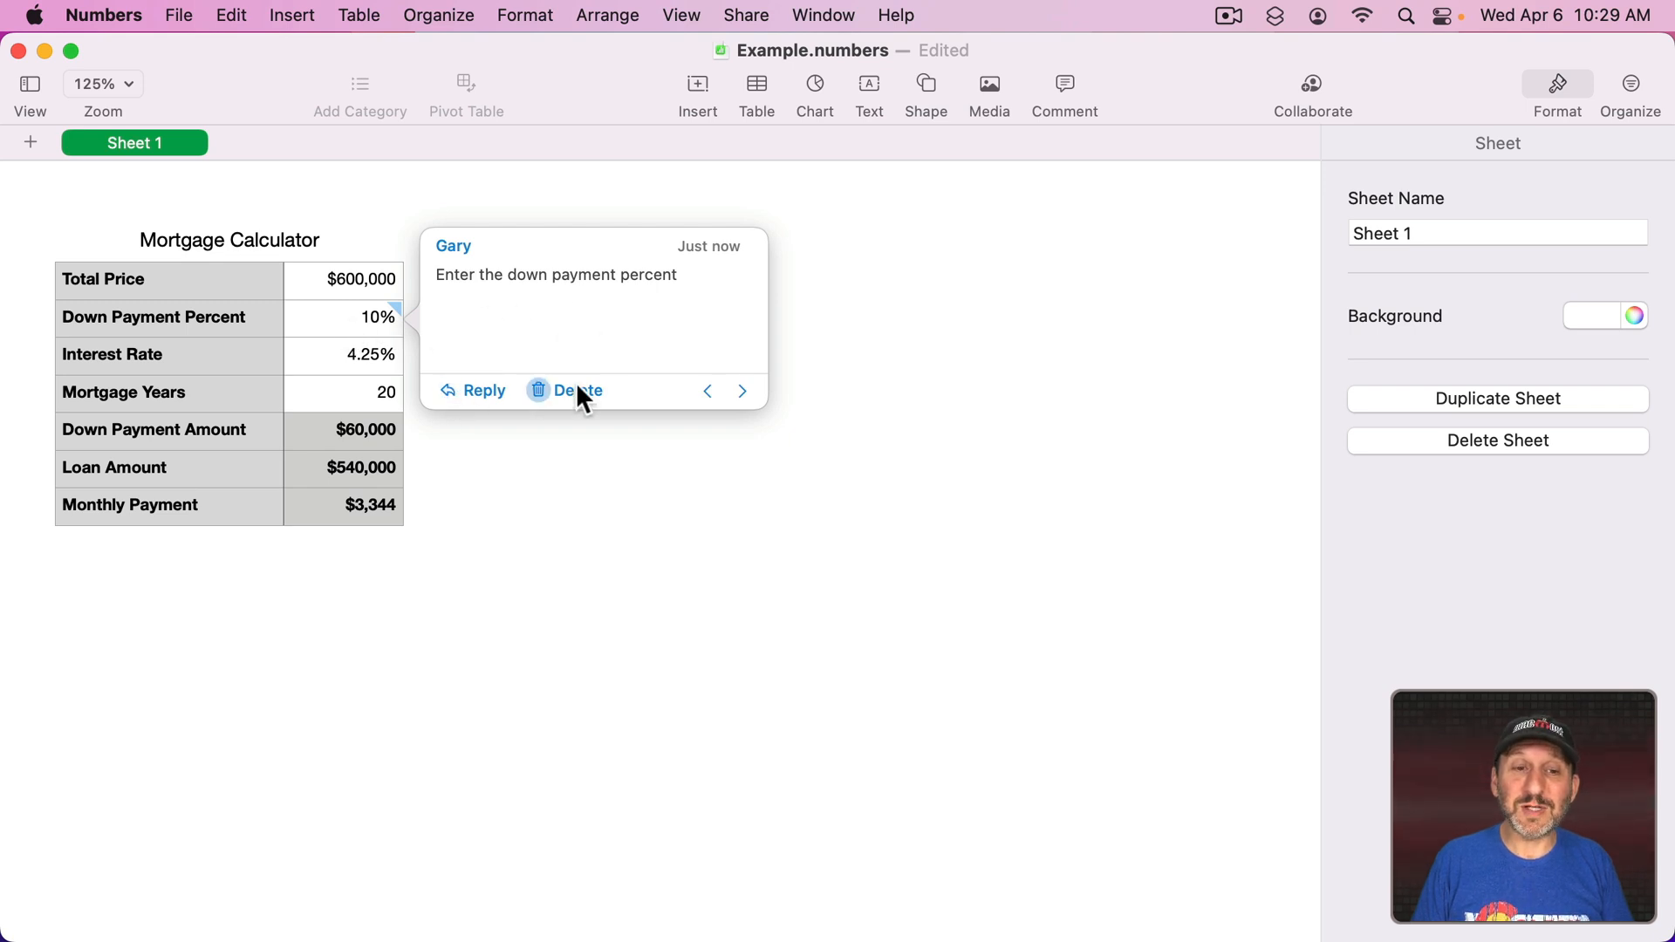
pyautogui.click(461, 393)
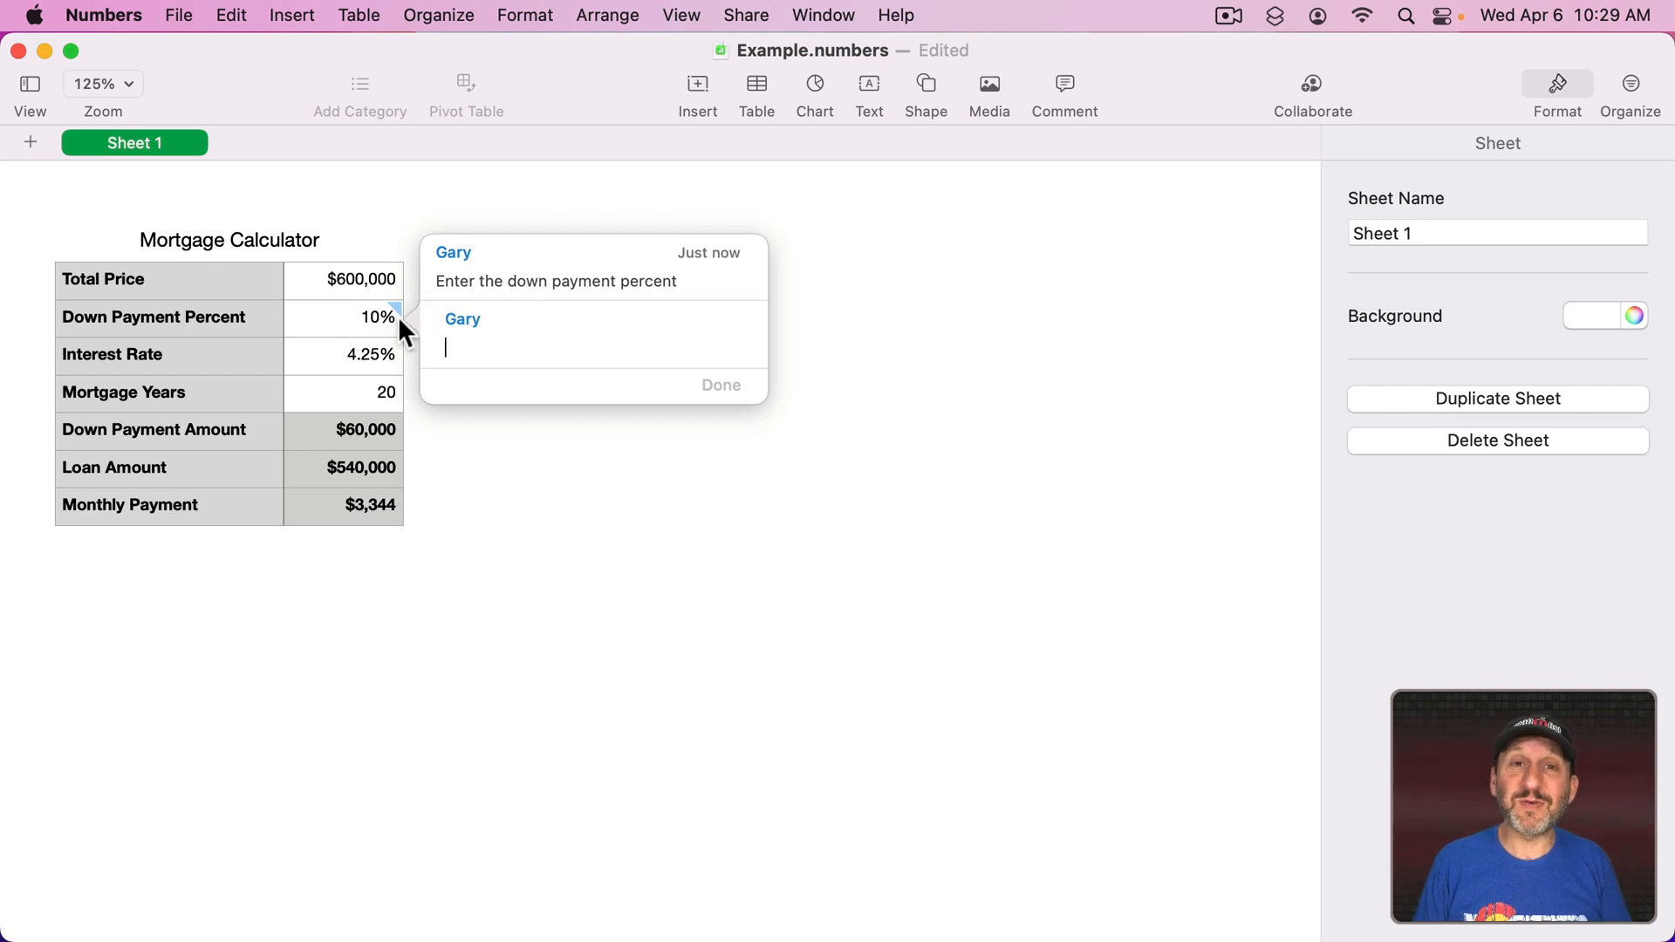
pyautogui.click(344, 325)
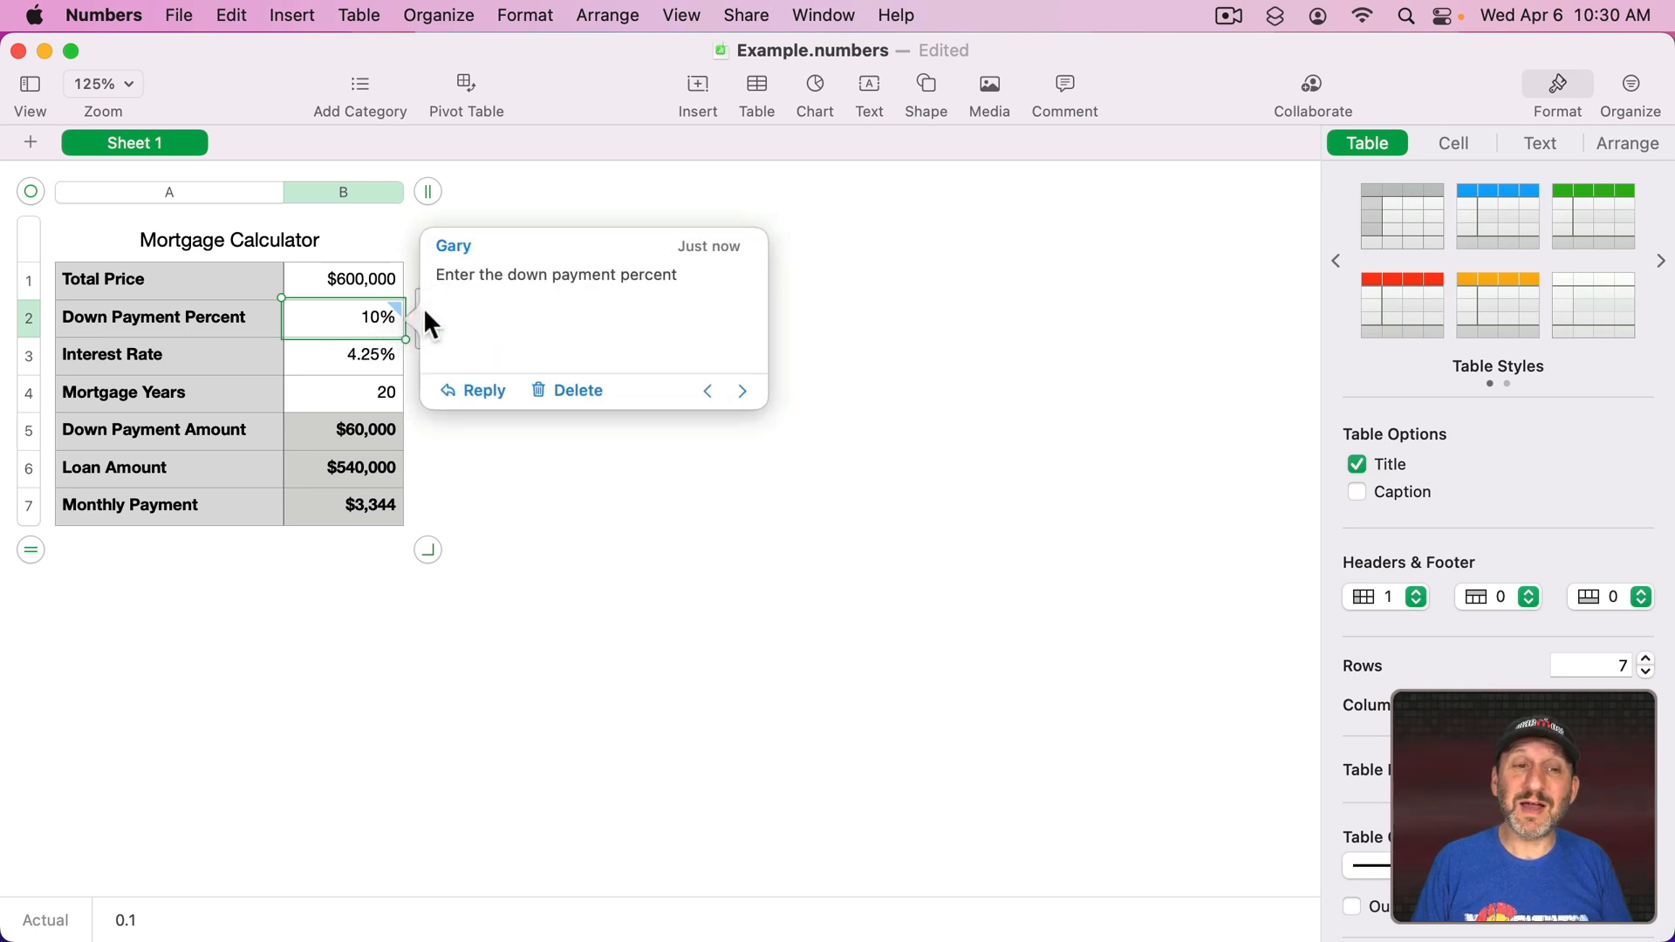
pyautogui.click(792, 301)
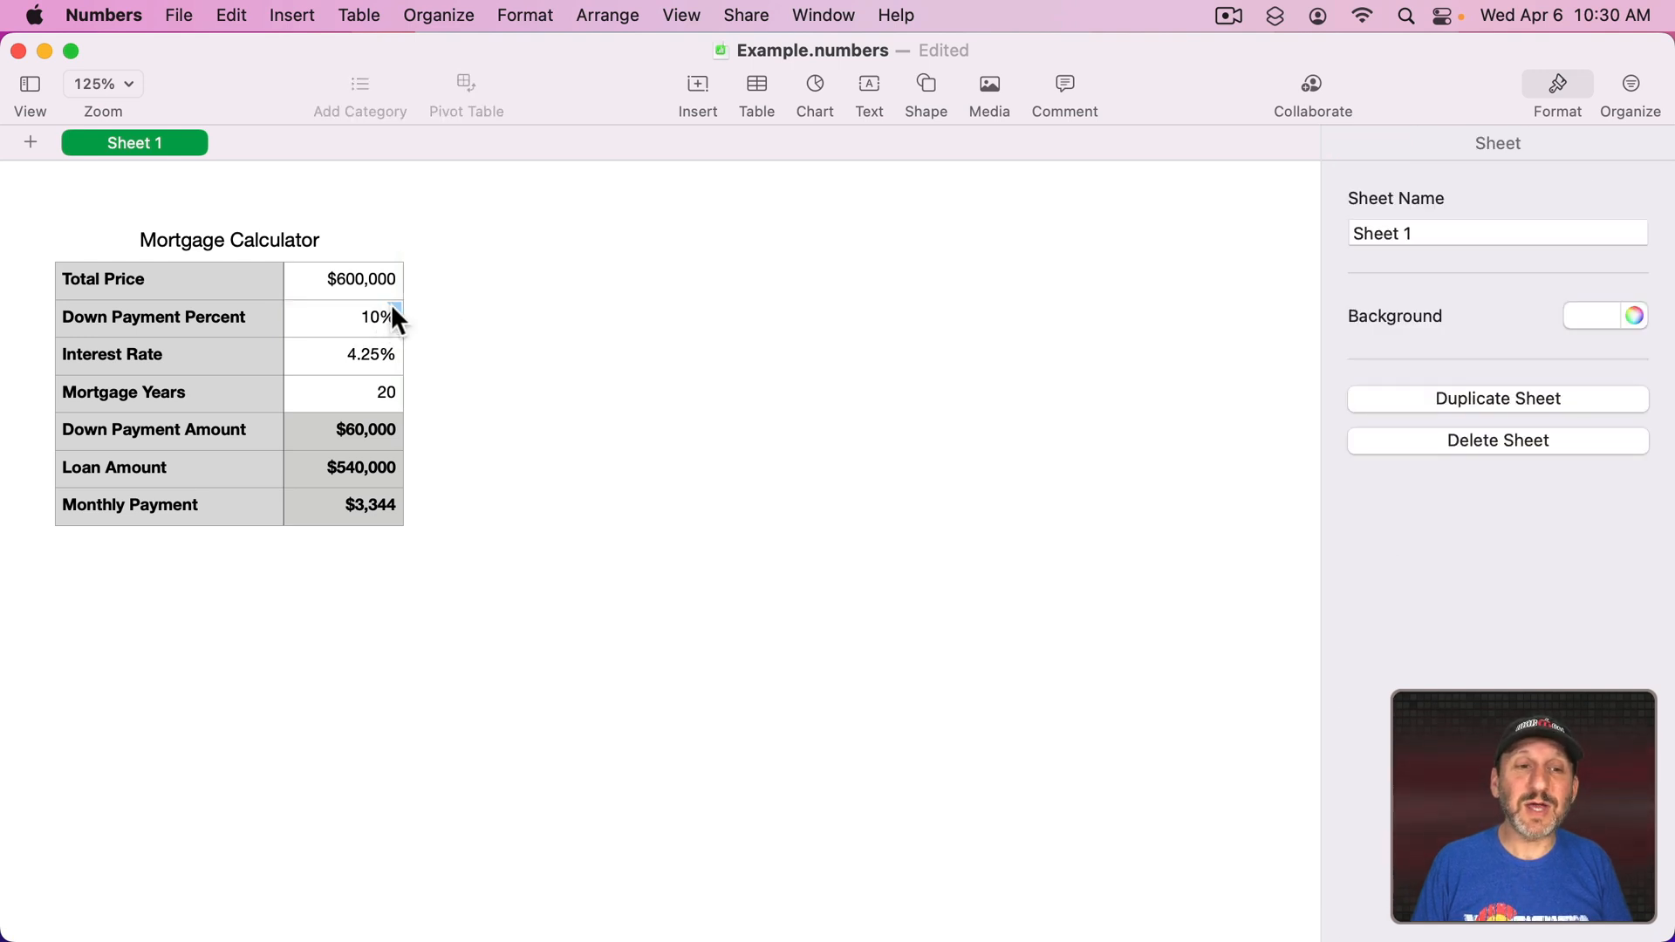
# Delete the comment from the Down Payment Percent value in B2.
pyautogui.click(392, 307)
pyautogui.click(580, 390)
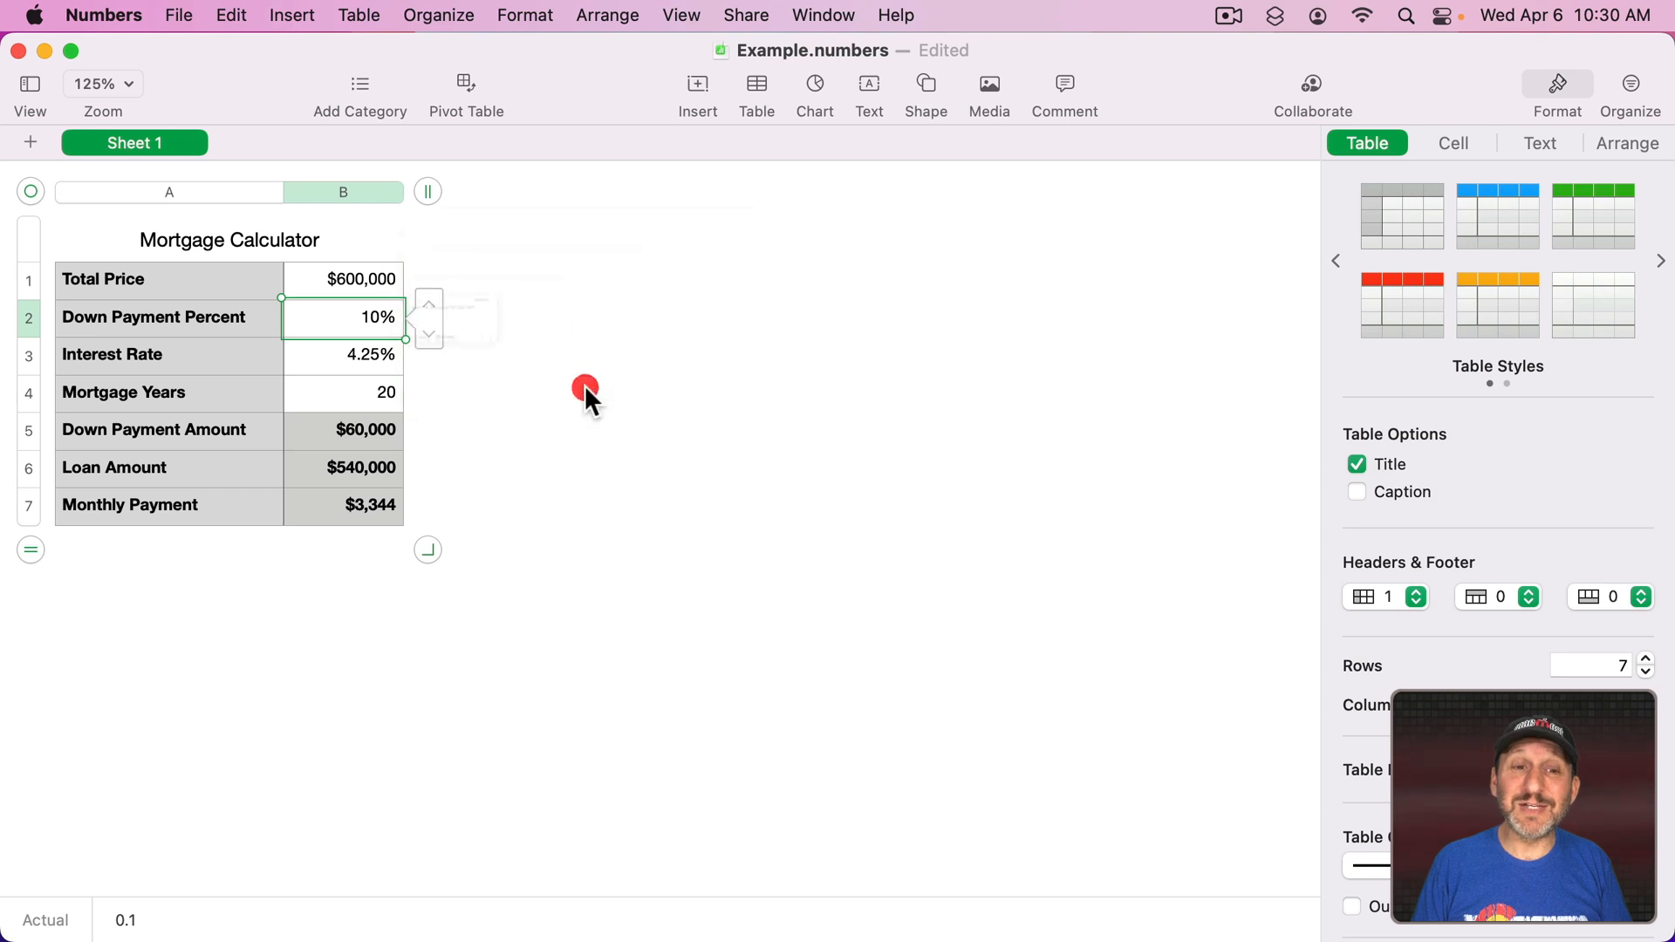
pyautogui.press('super+z')
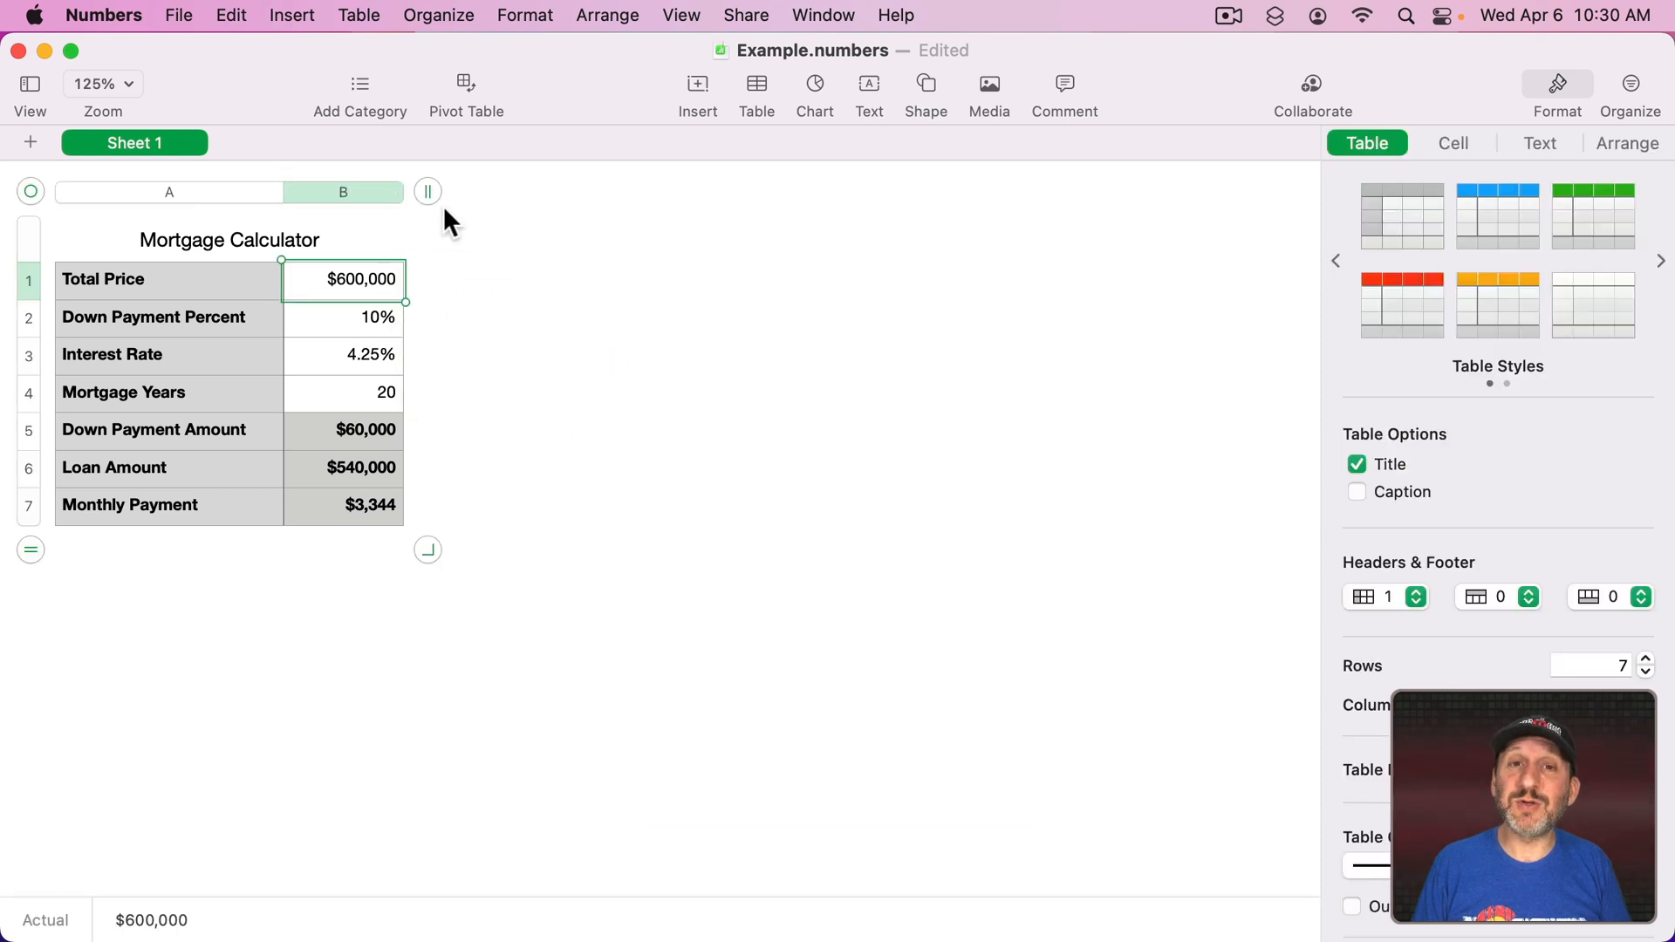
# Add a wide column C to the Mortgage Calculator table and clear its cells in rows 2 to 4.
pyautogui.moveTo(430, 192); pyautogui.dragTo(1019, 208)
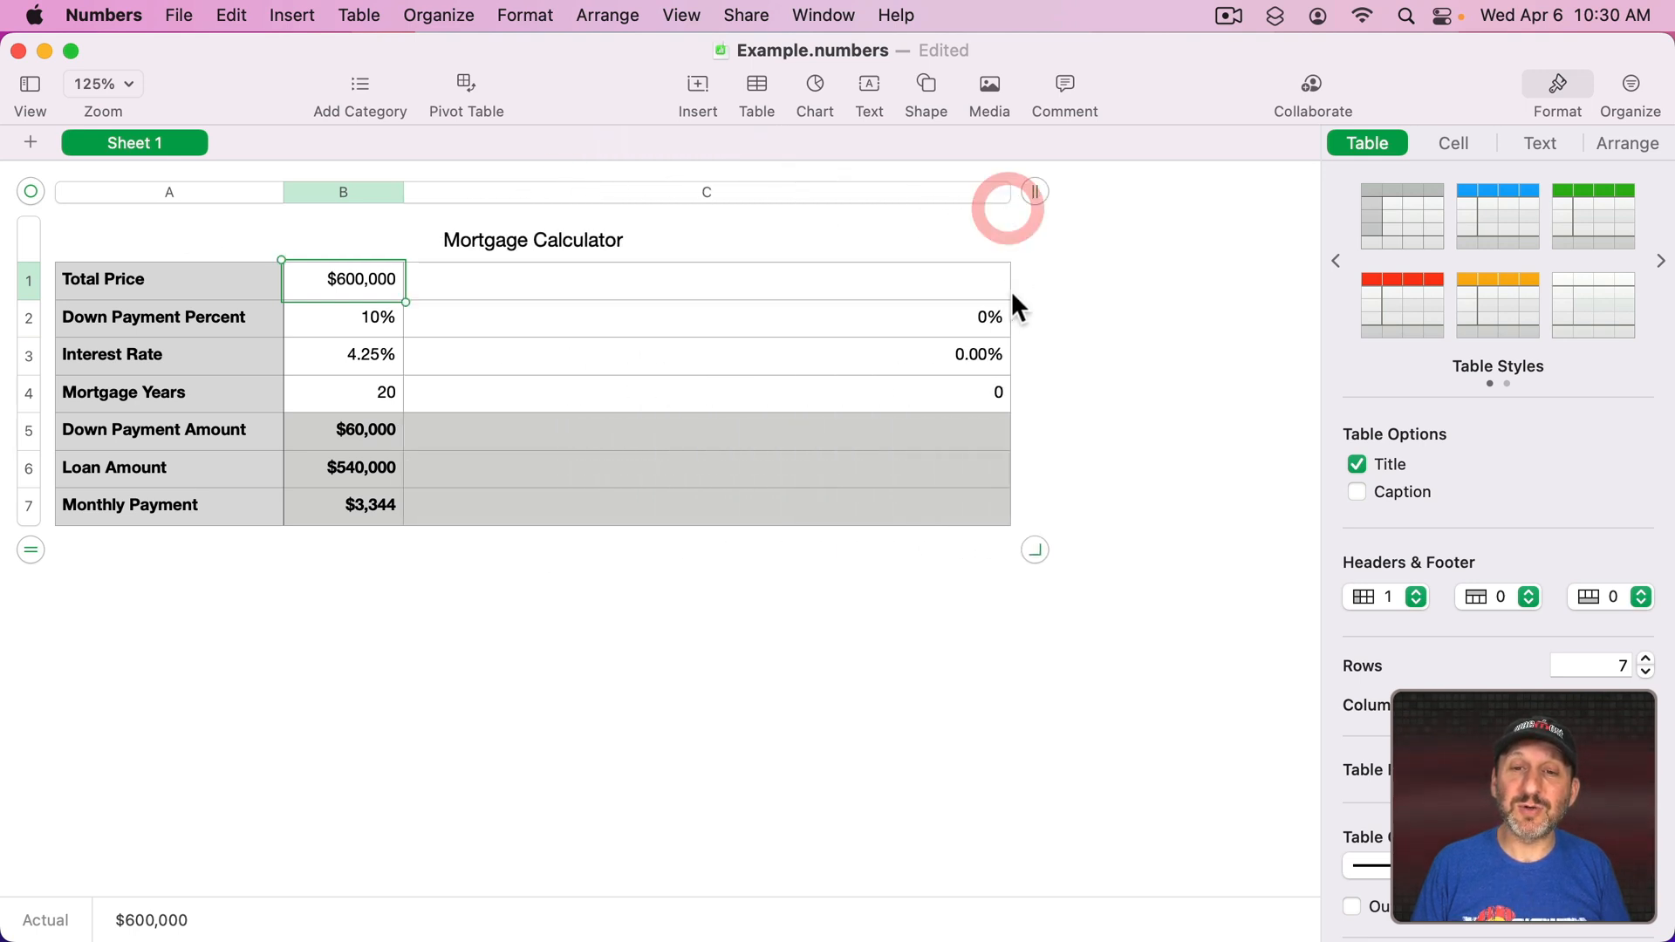
pyautogui.click(928, 316)
pyautogui.press('BackSpace')
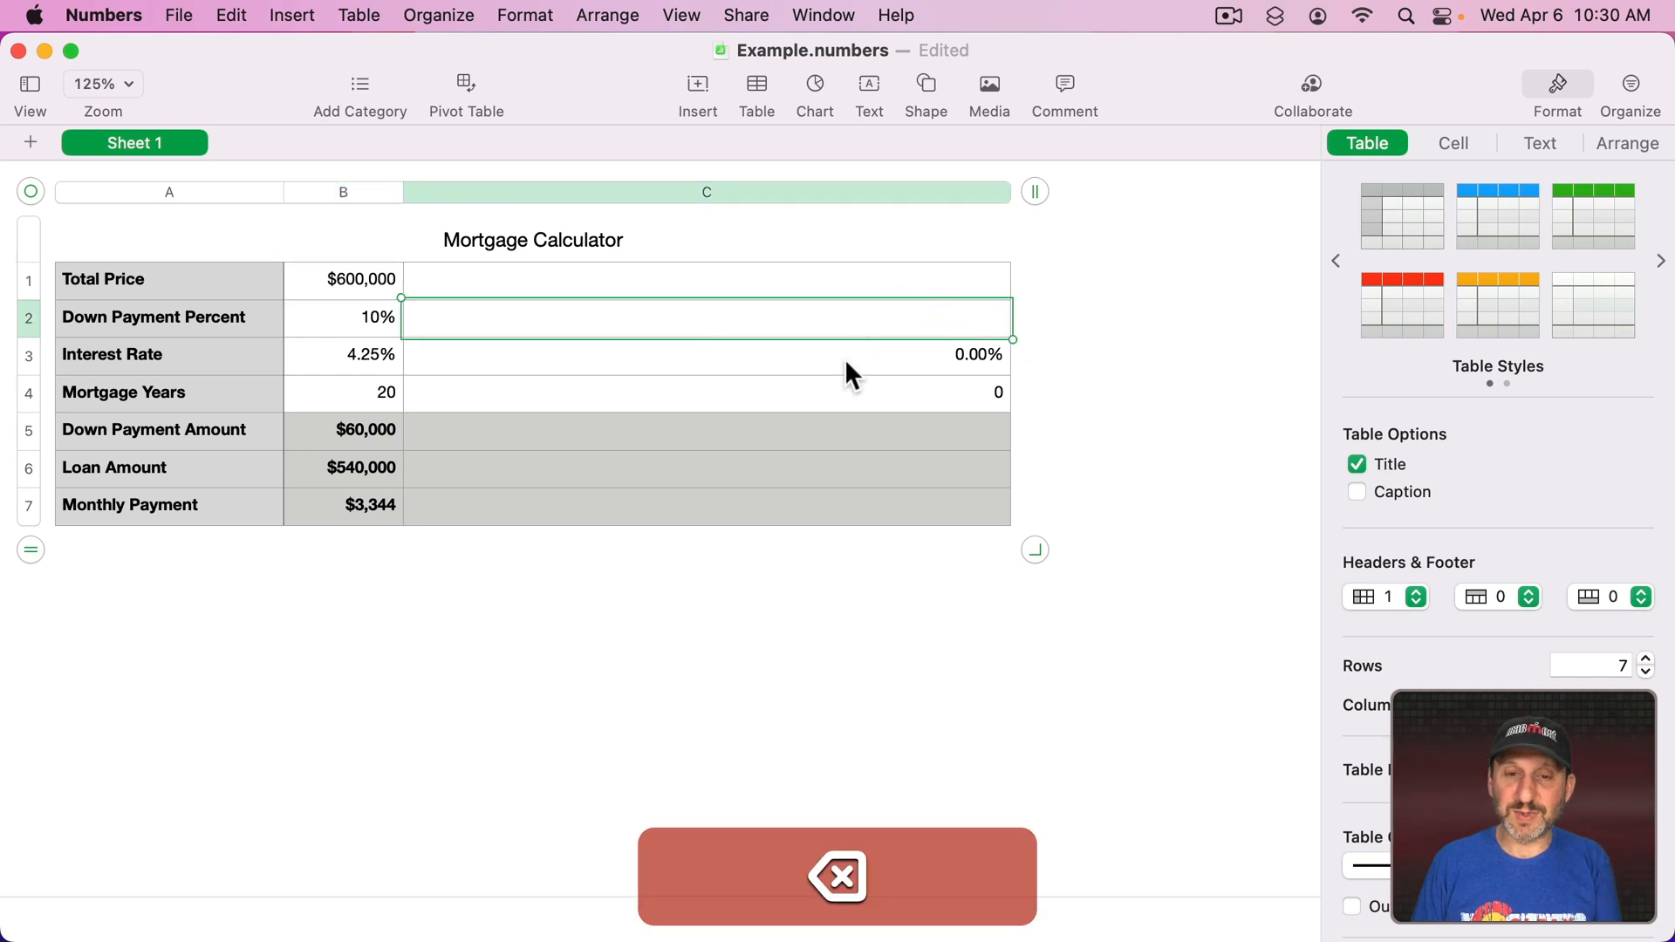
pyautogui.click(842, 361)
pyautogui.press('BackSpace')
pyautogui.click(830, 393)
pyautogui.press('BackSpace')
# Enter "The original price of the house" in C1 and "The amount of the downpayment as a percent of the total price" in C2.
pyautogui.click(504, 284)
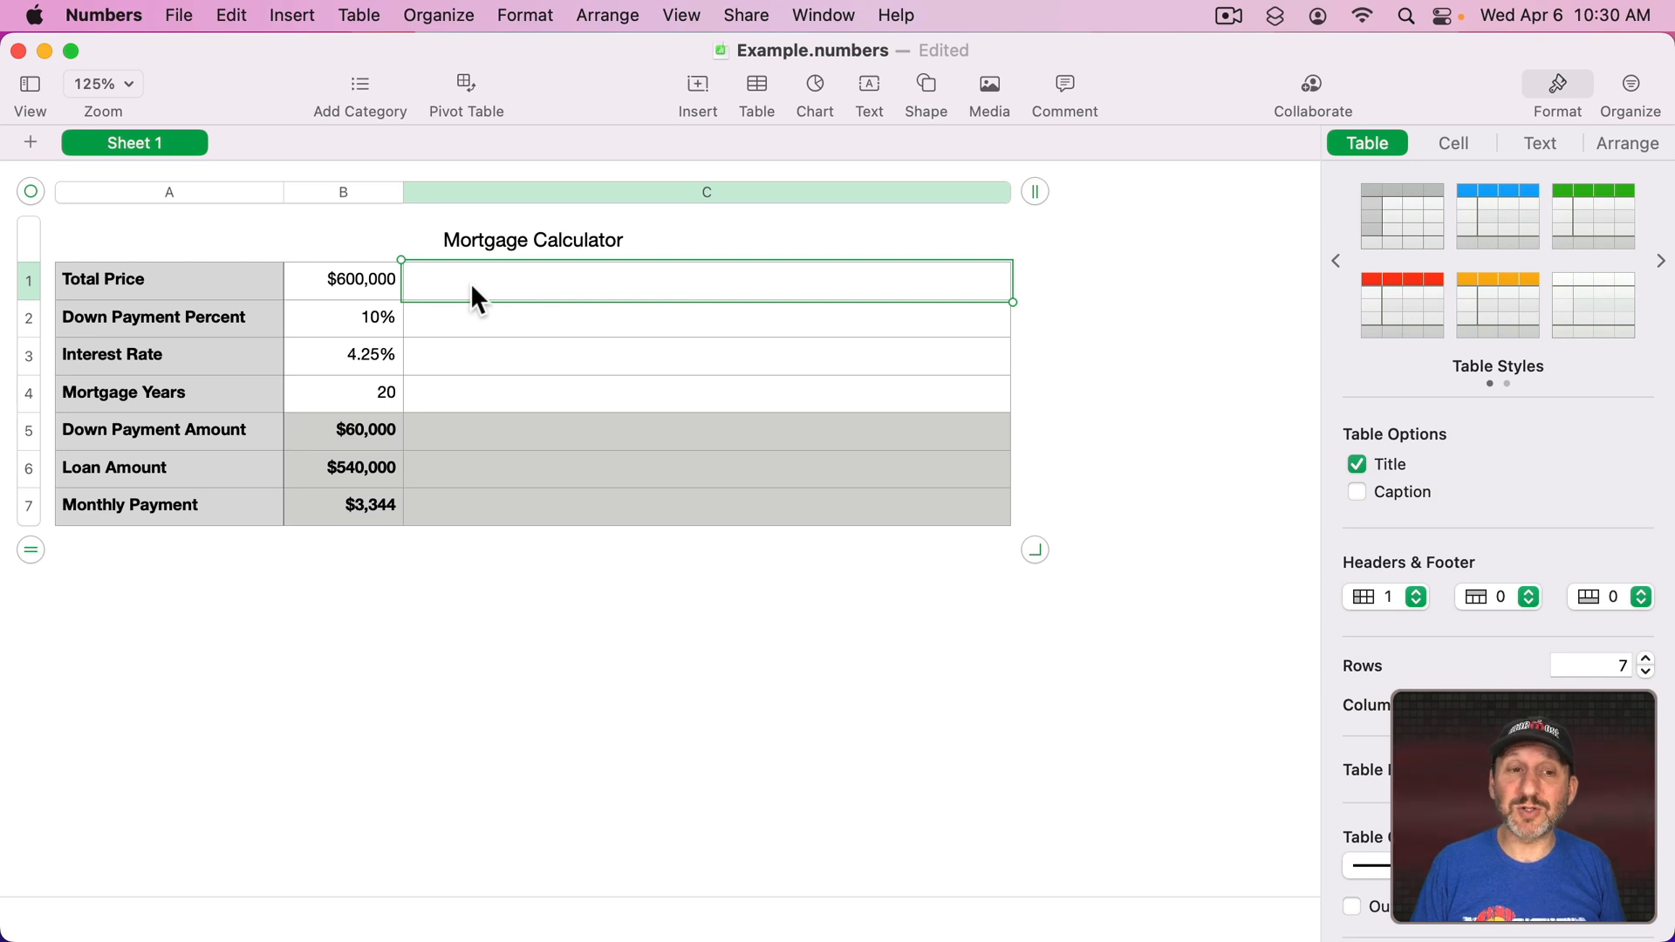
pyautogui.write('The original price of the house')
pyautogui.press('Return')
pyautogui.write('The amount of the downpayment as a percent of the total price')
pyautogui.press('Return')
# Enter "The annual interest rate" in C3 and "The number of years of the mortgage" in C4.
pyautogui.write('The')
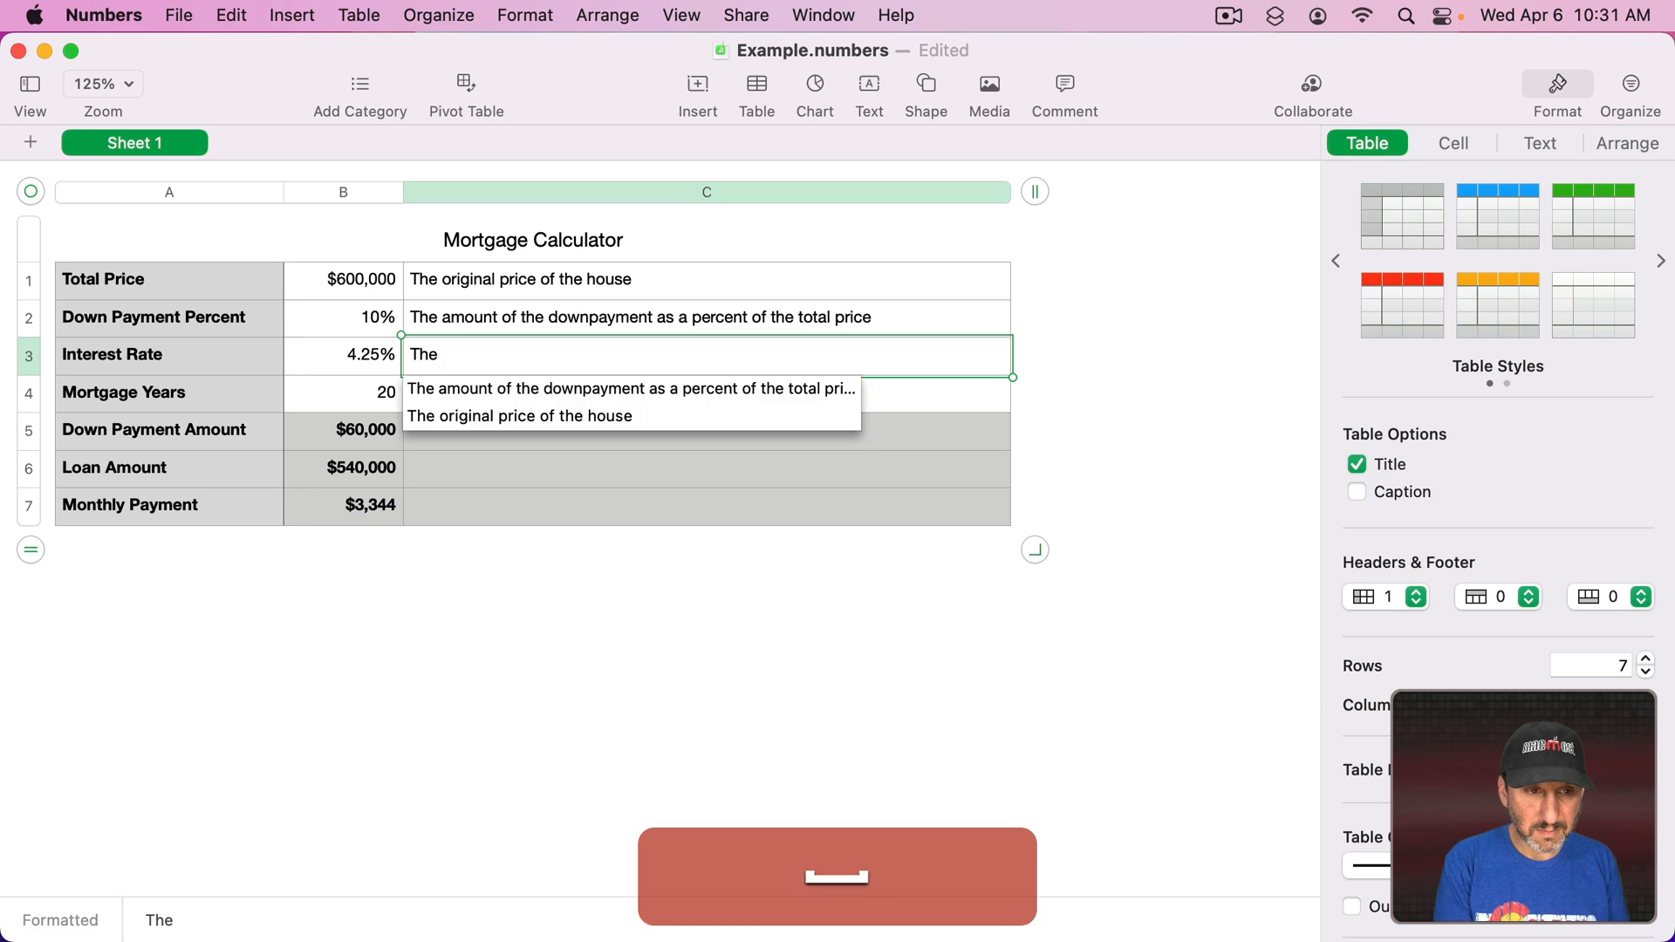
pyautogui.write(' annual interest rate')
pyautogui.press('Return')
pyautogui.write('The number of years of the mortgage')
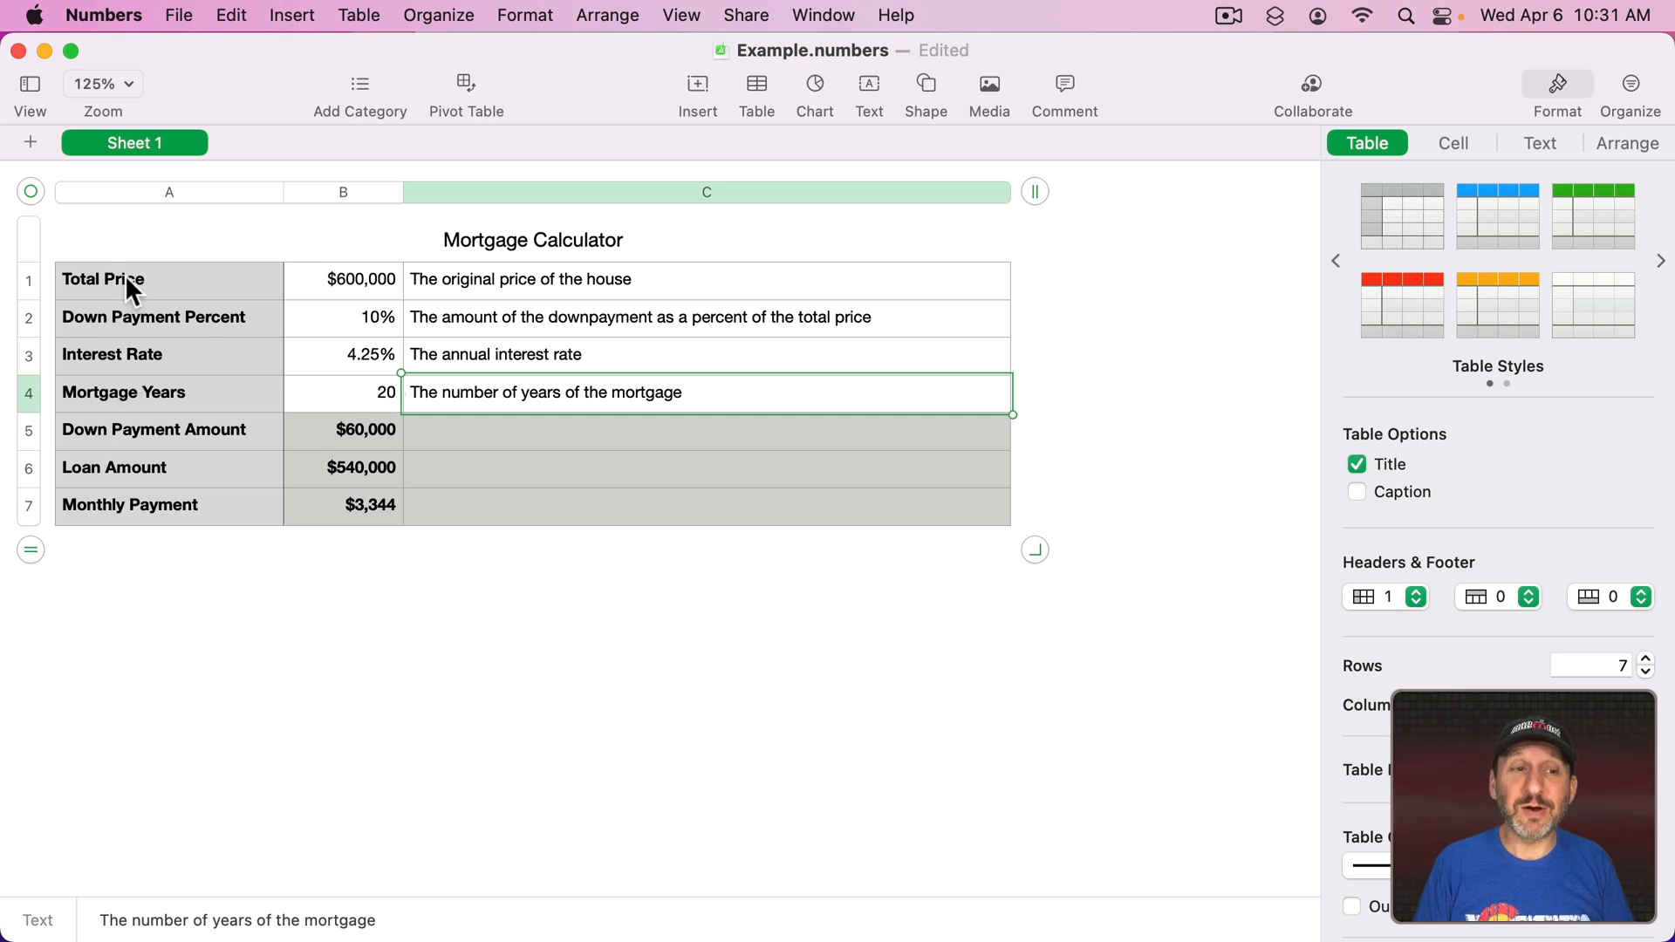
pyautogui.click(533, 299)
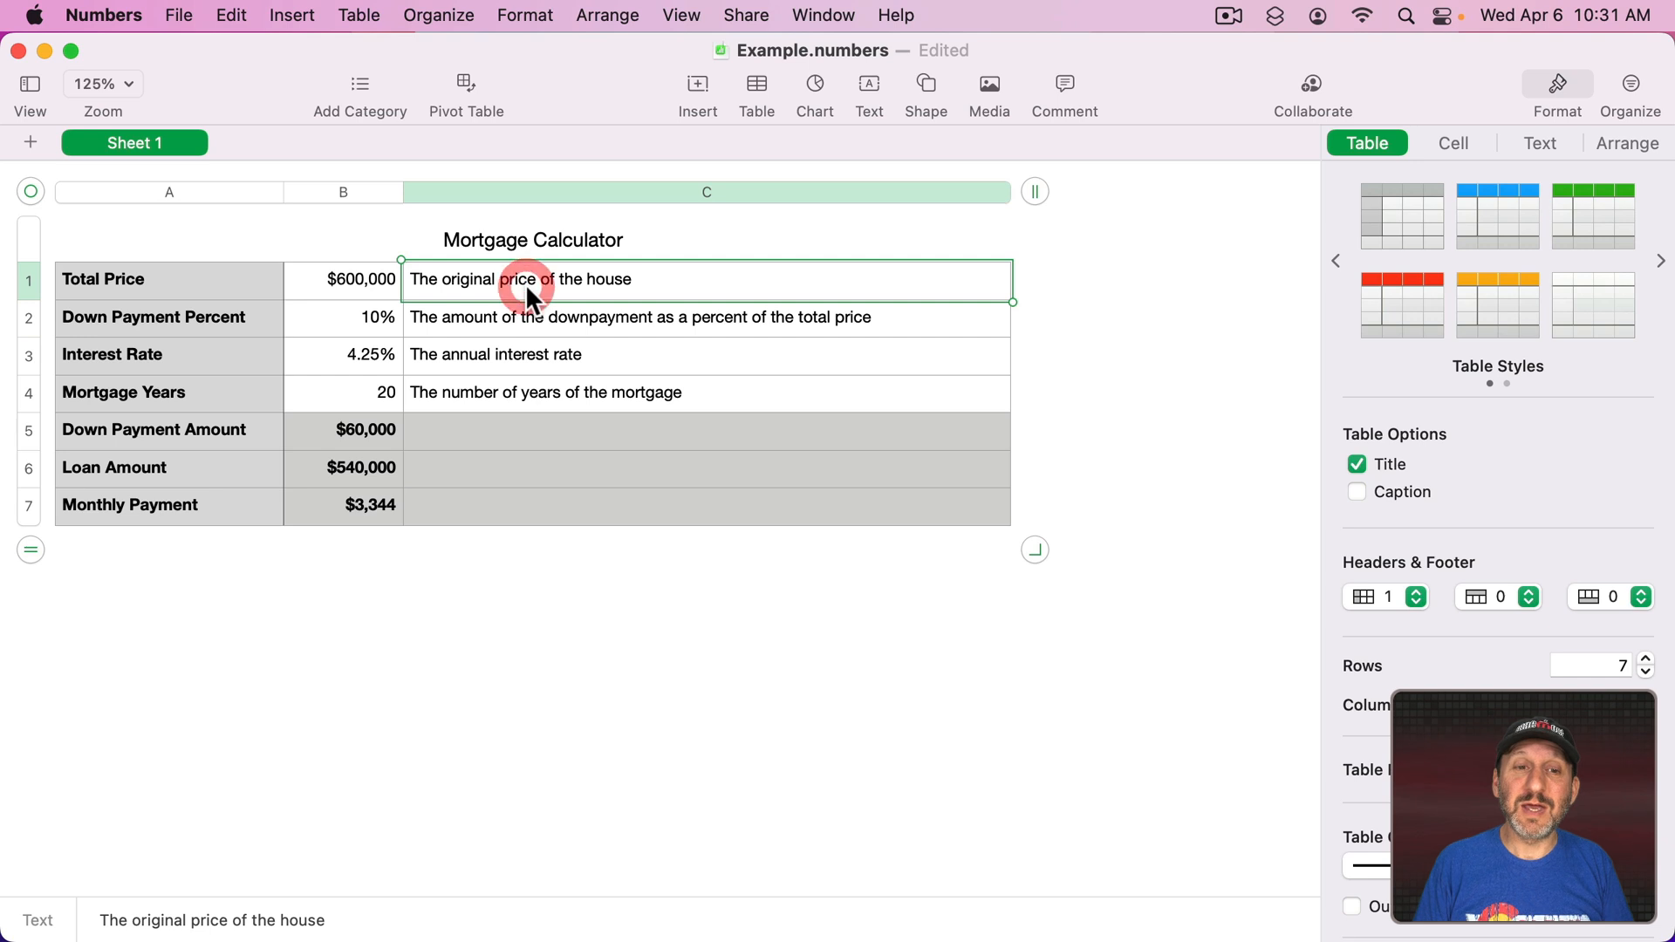
pyautogui.click(343, 275)
pyautogui.click(339, 311)
pyautogui.click(348, 352)
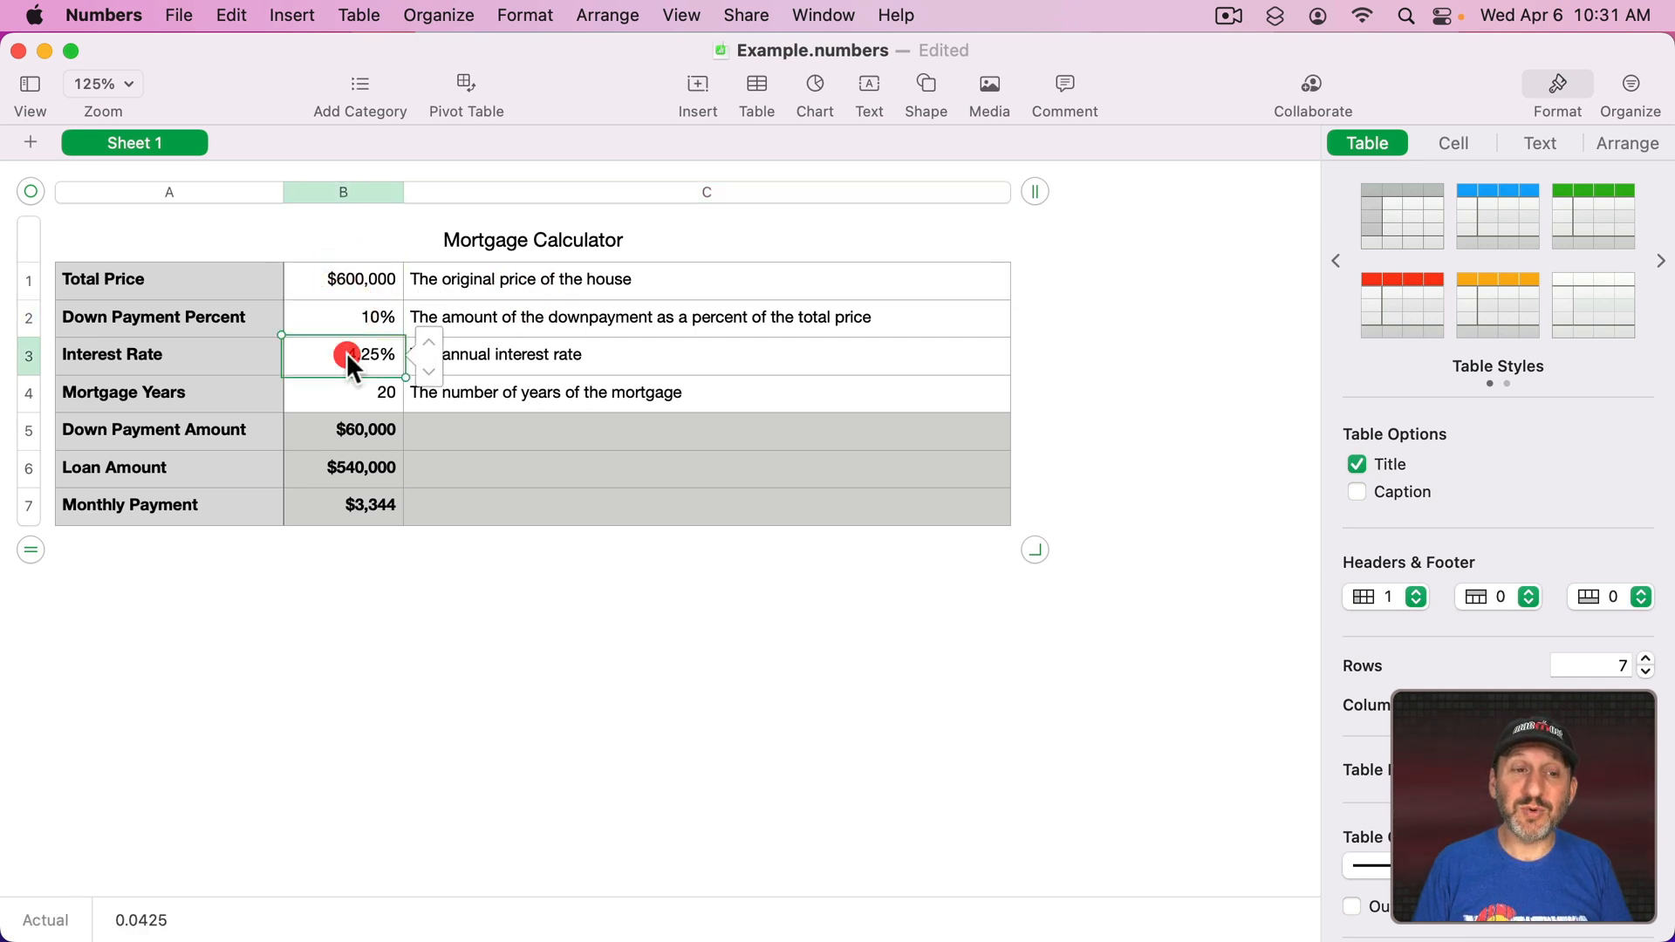
pyautogui.click(354, 390)
# Set the fill of the description cells C1 through C7 to No Fill.
pyautogui.click(504, 293)
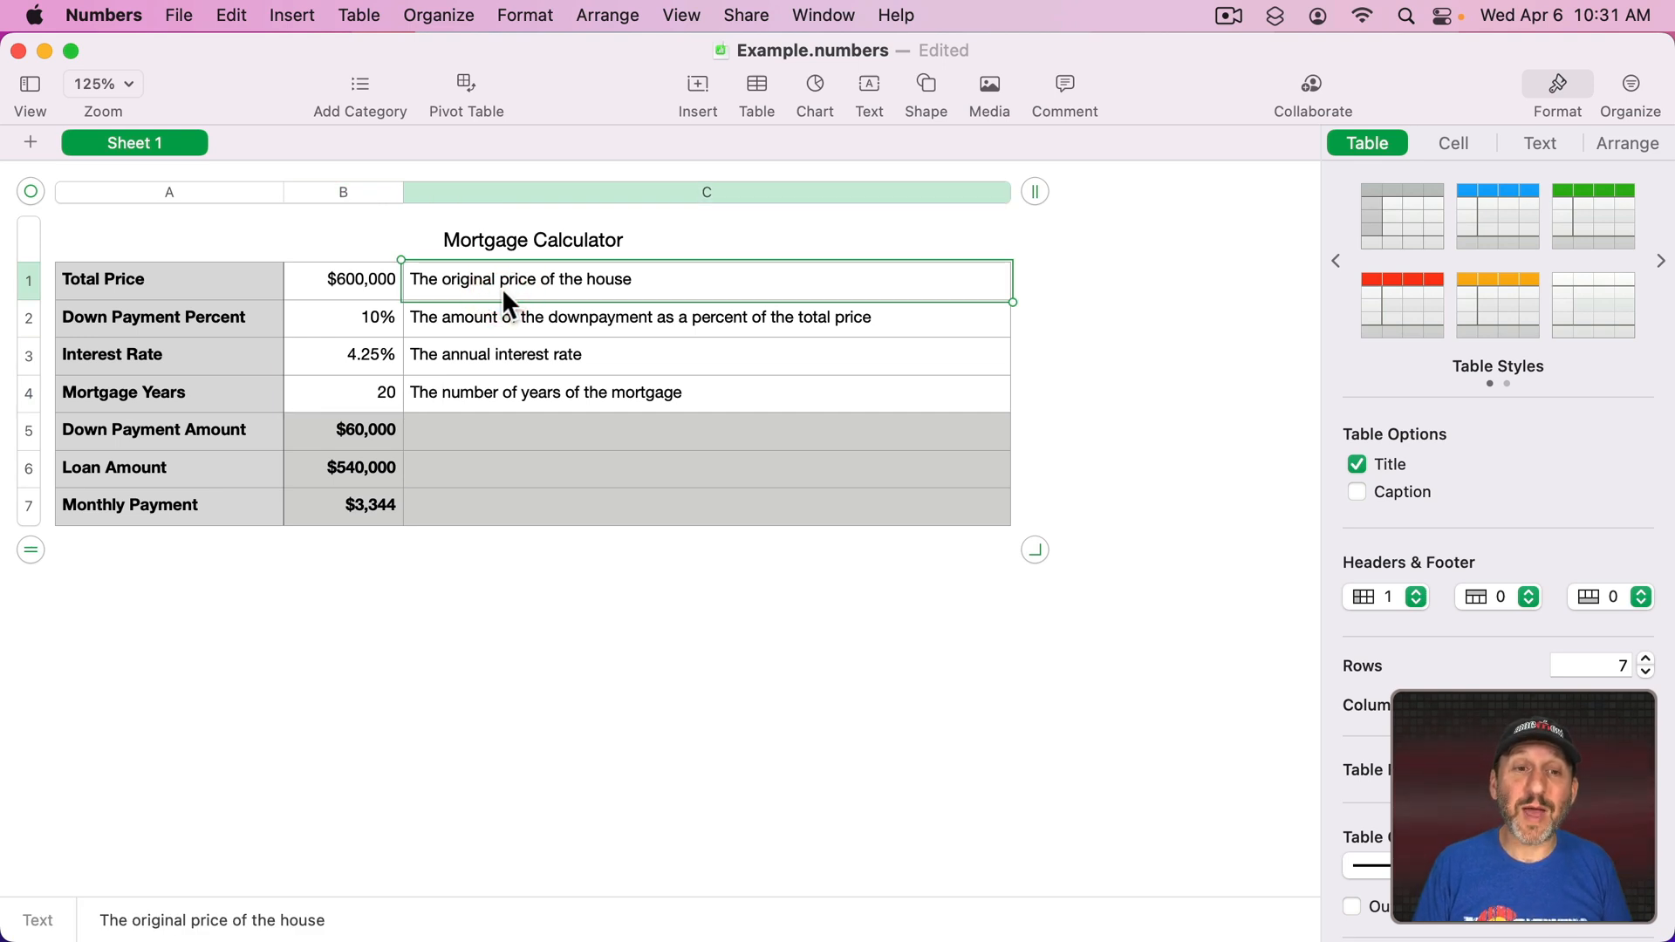
pyautogui.press('shift')
pyautogui.keyDown('shift'); pyautogui.click(493, 507); pyautogui.keyUp('shift')
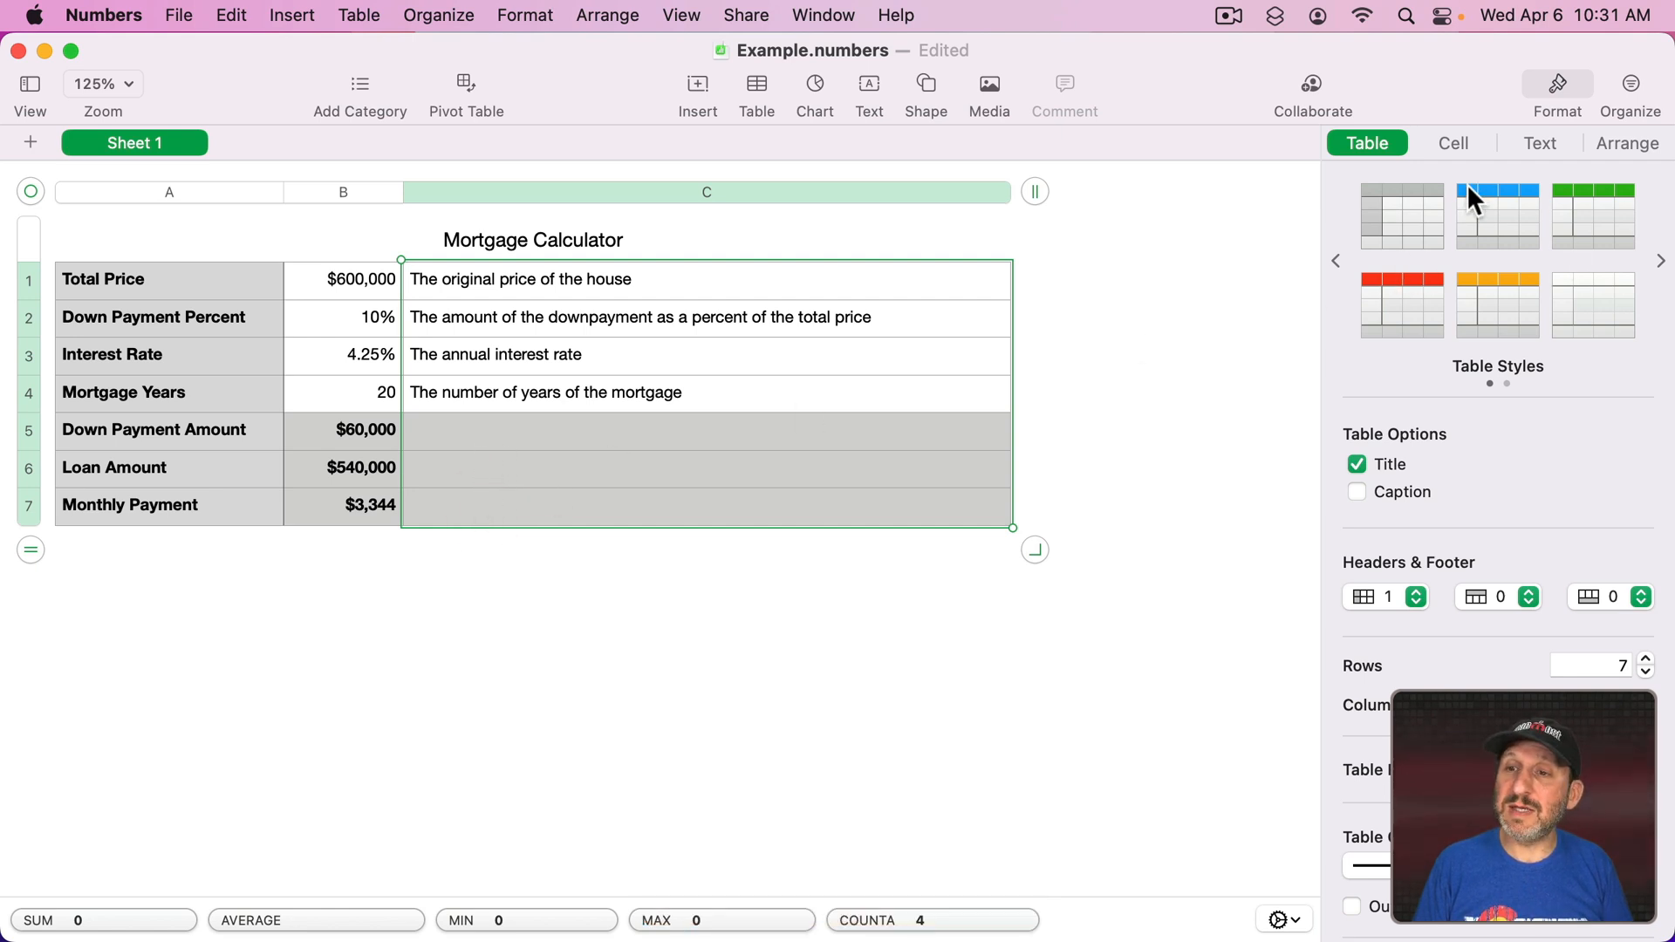
pyautogui.click(1455, 141)
pyautogui.click(1611, 338)
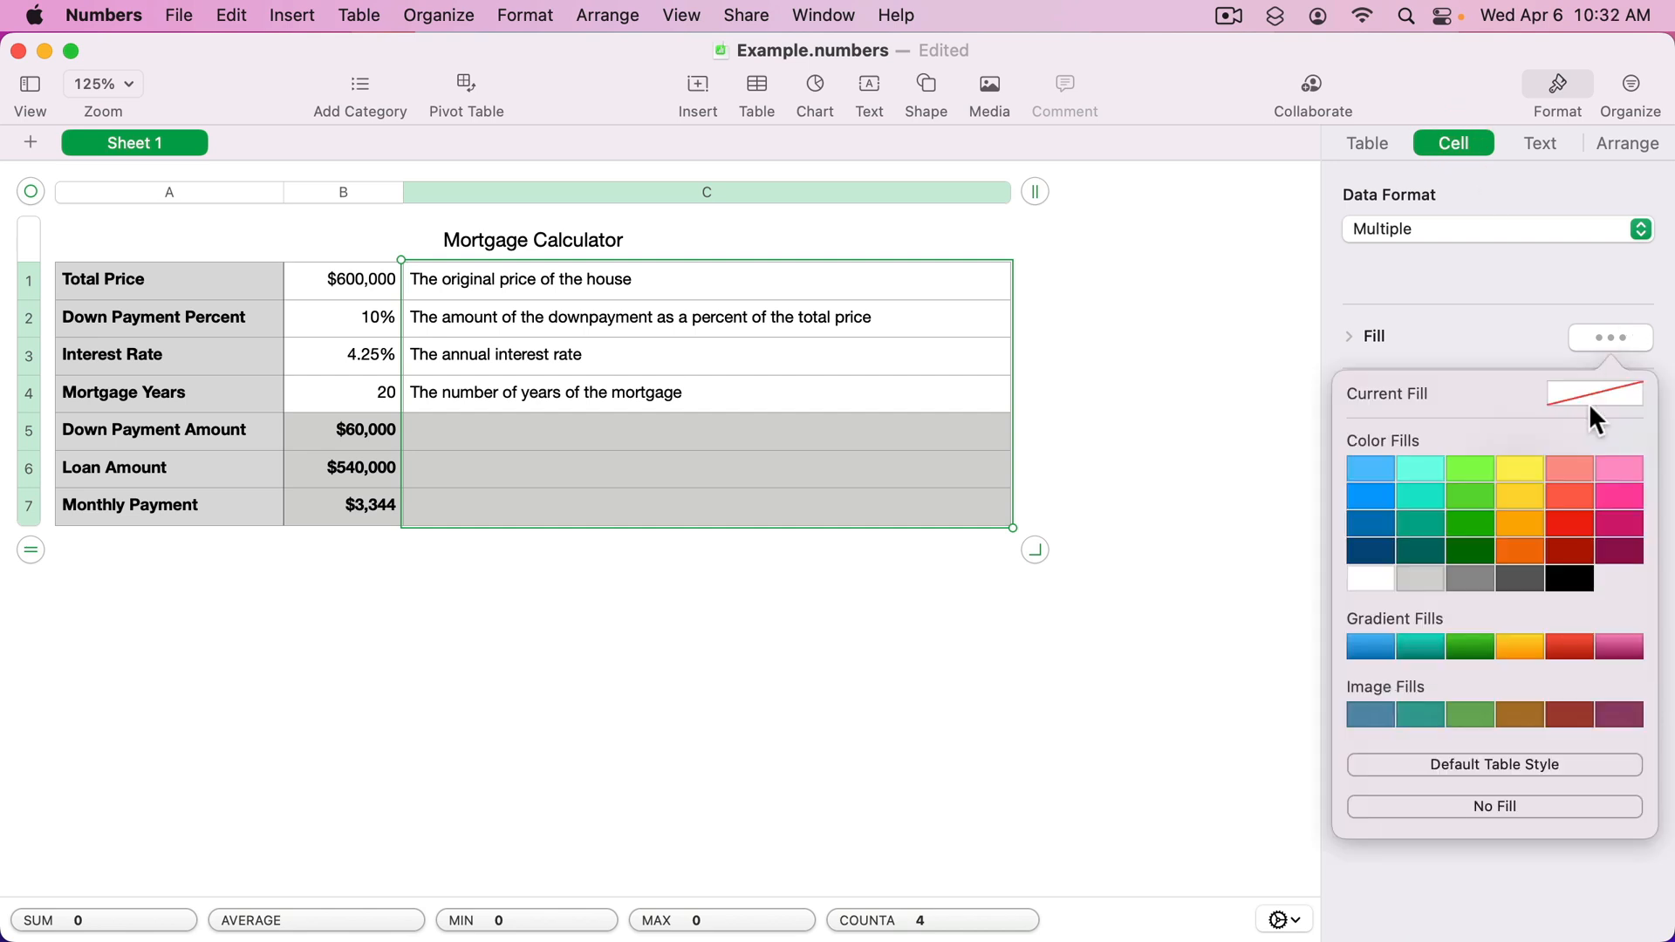
pyautogui.click(1473, 803)
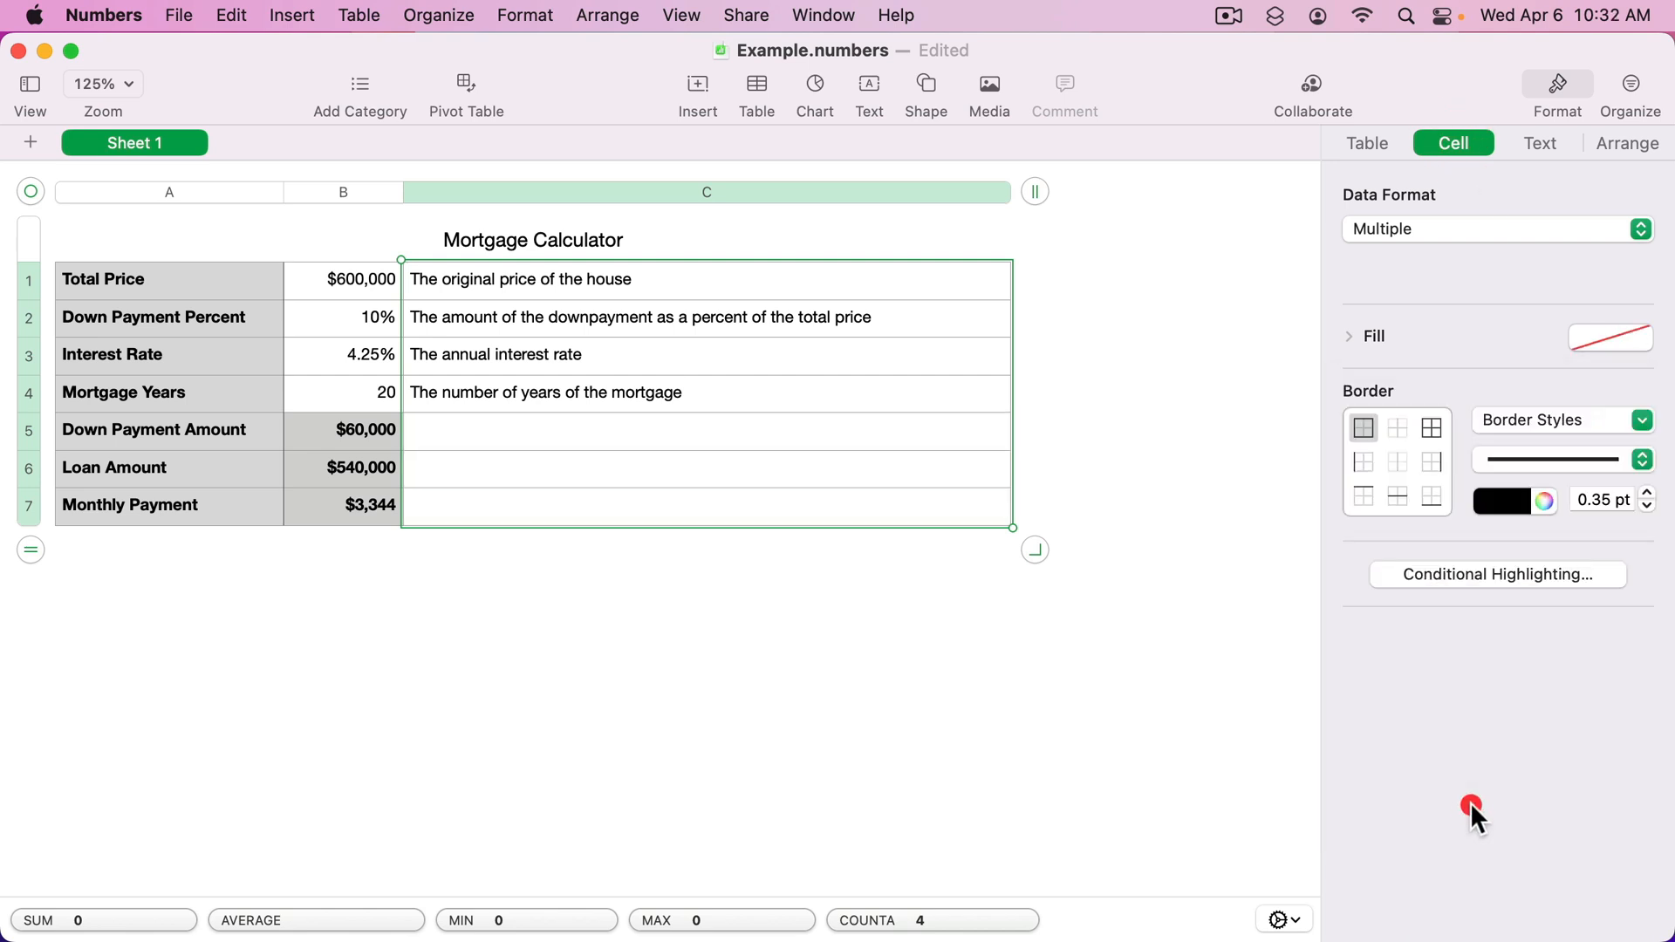
pyautogui.click(825, 594)
# Set all inner and outer borders of the description cells C1 through C7 to No Border.
pyautogui.click(494, 279)
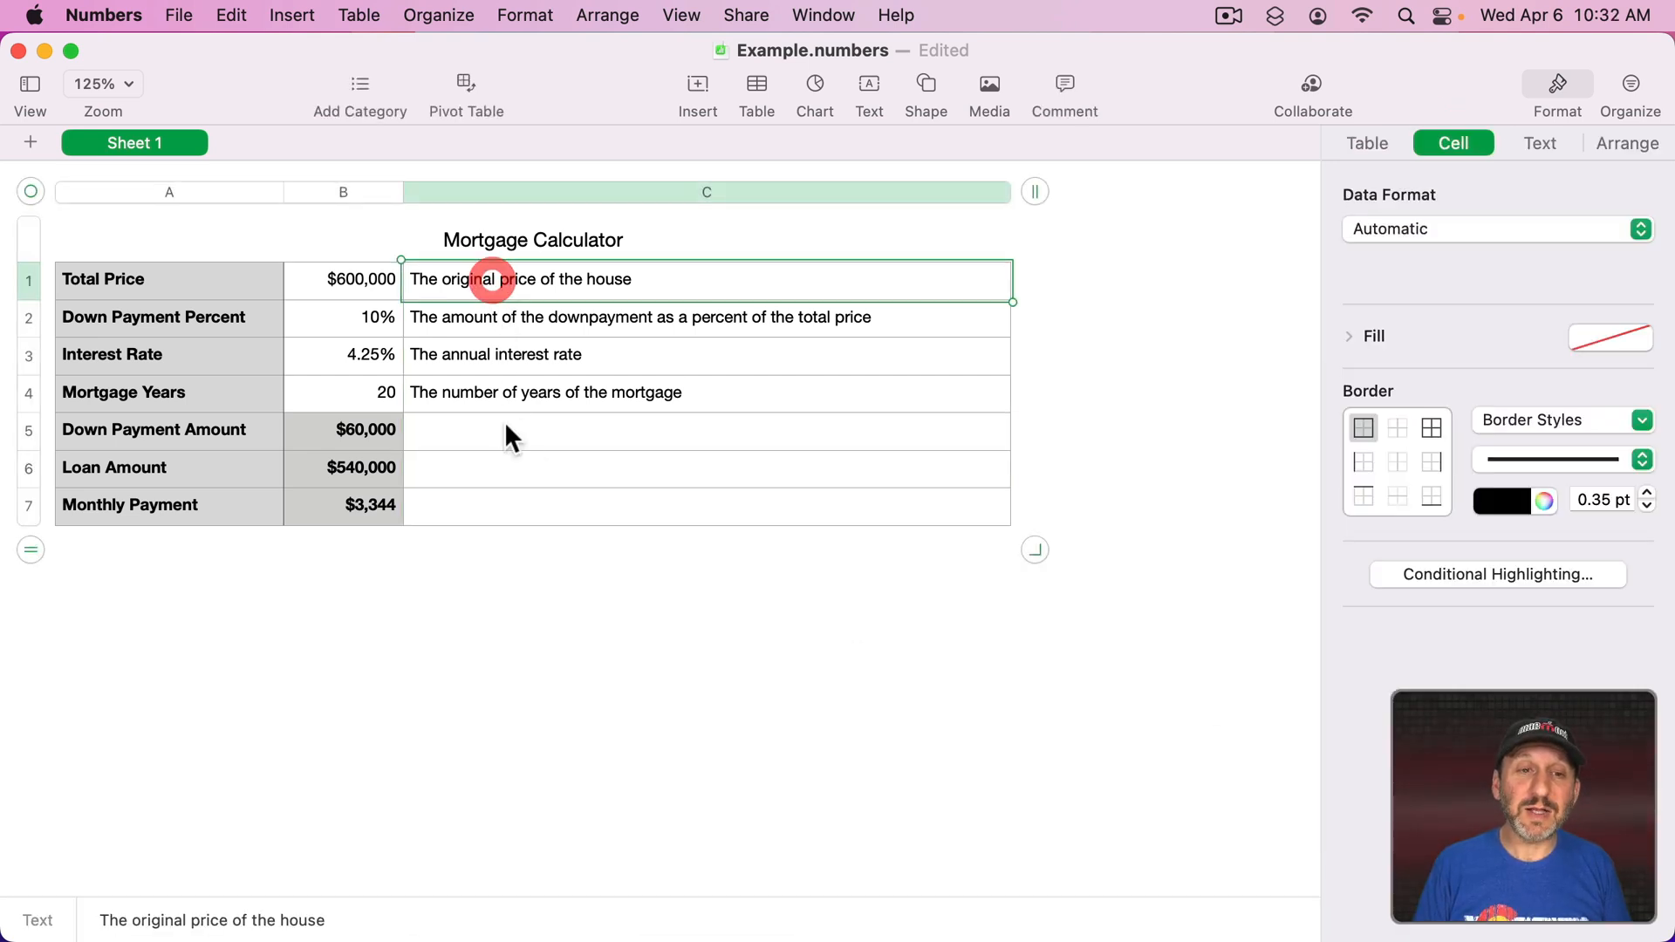
pyautogui.keyDown('shift'); pyautogui.click(506, 506); pyautogui.keyUp('shift')
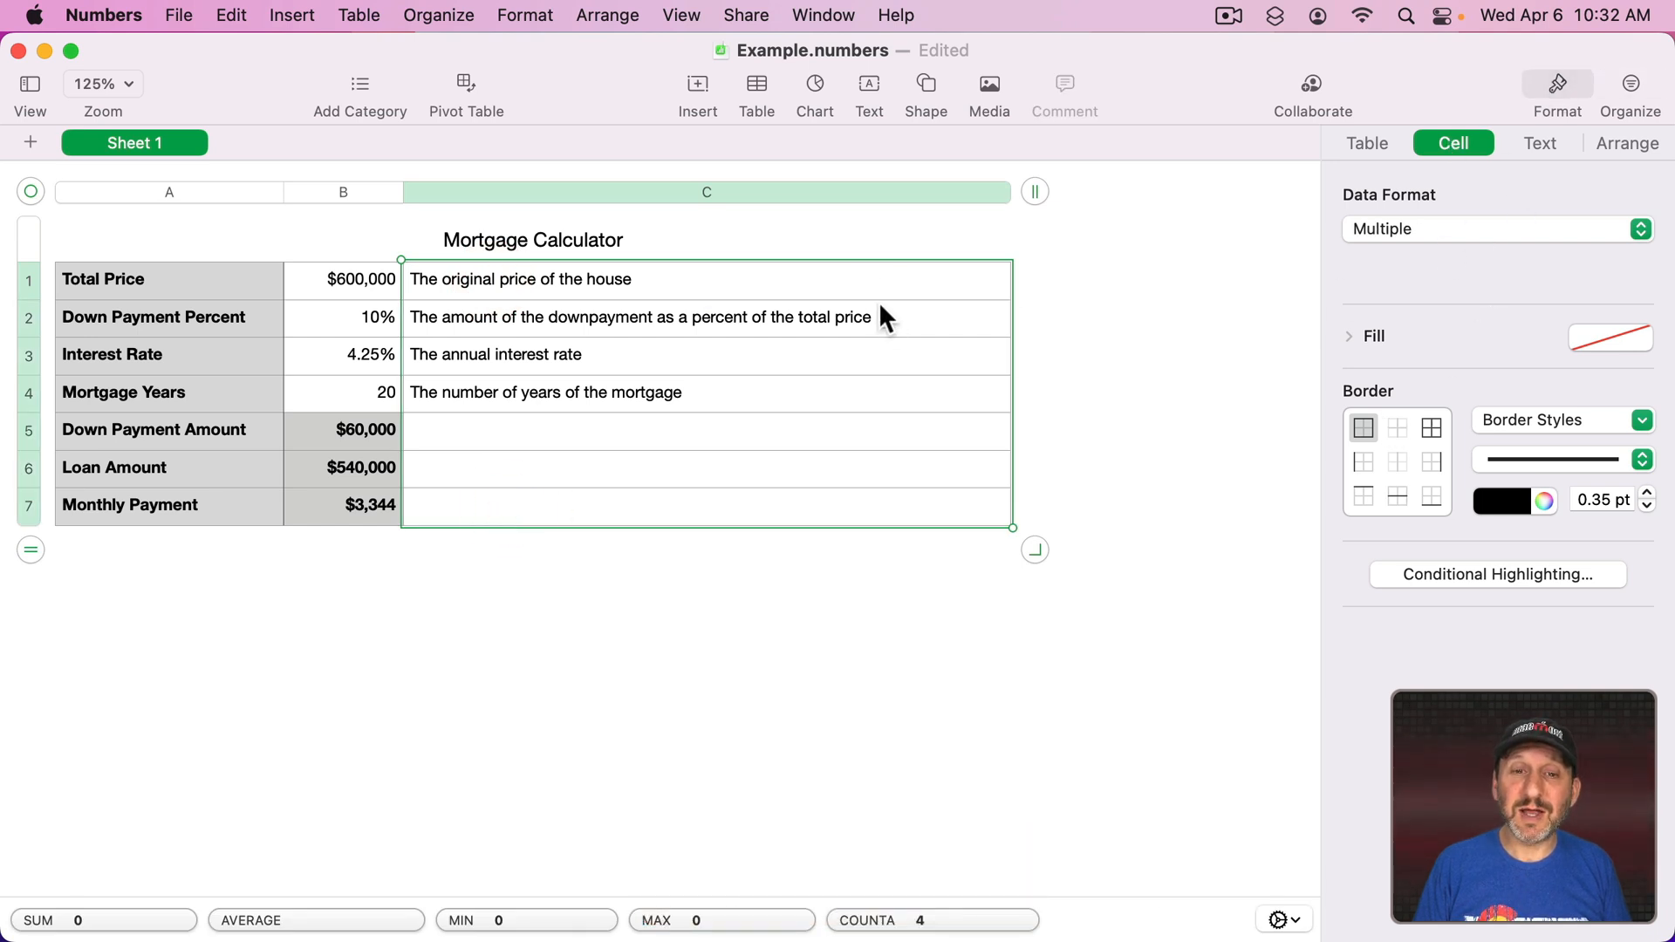
pyautogui.click(1431, 426)
pyautogui.click(1525, 417)
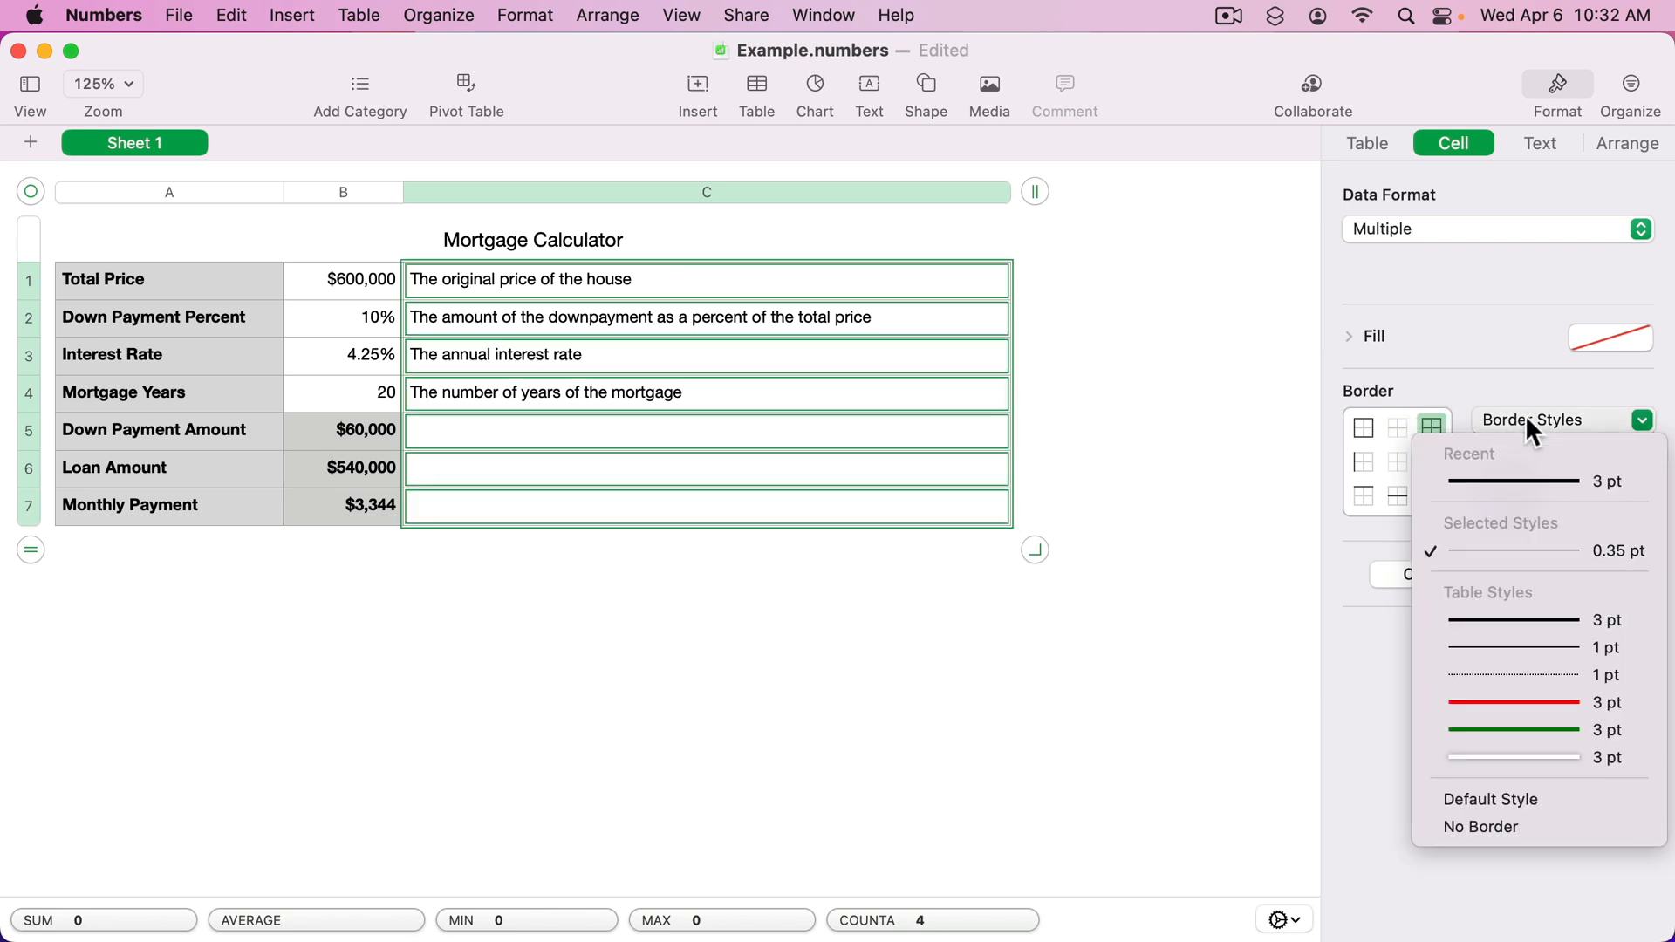
pyautogui.click(1486, 827)
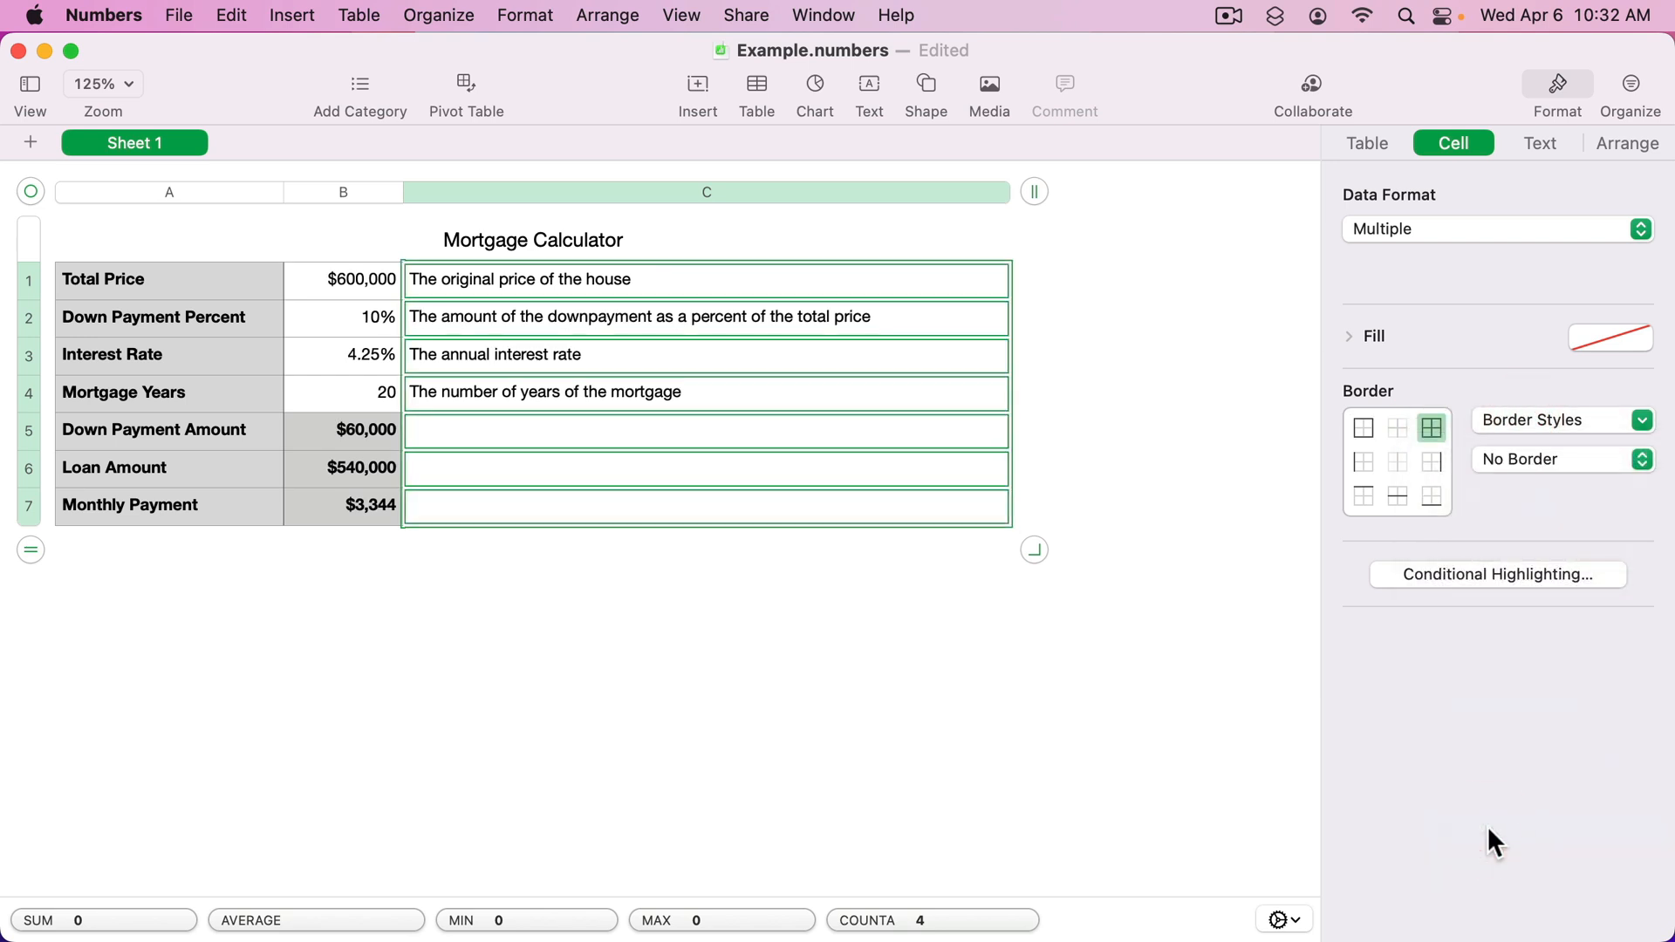
pyautogui.click(705, 590)
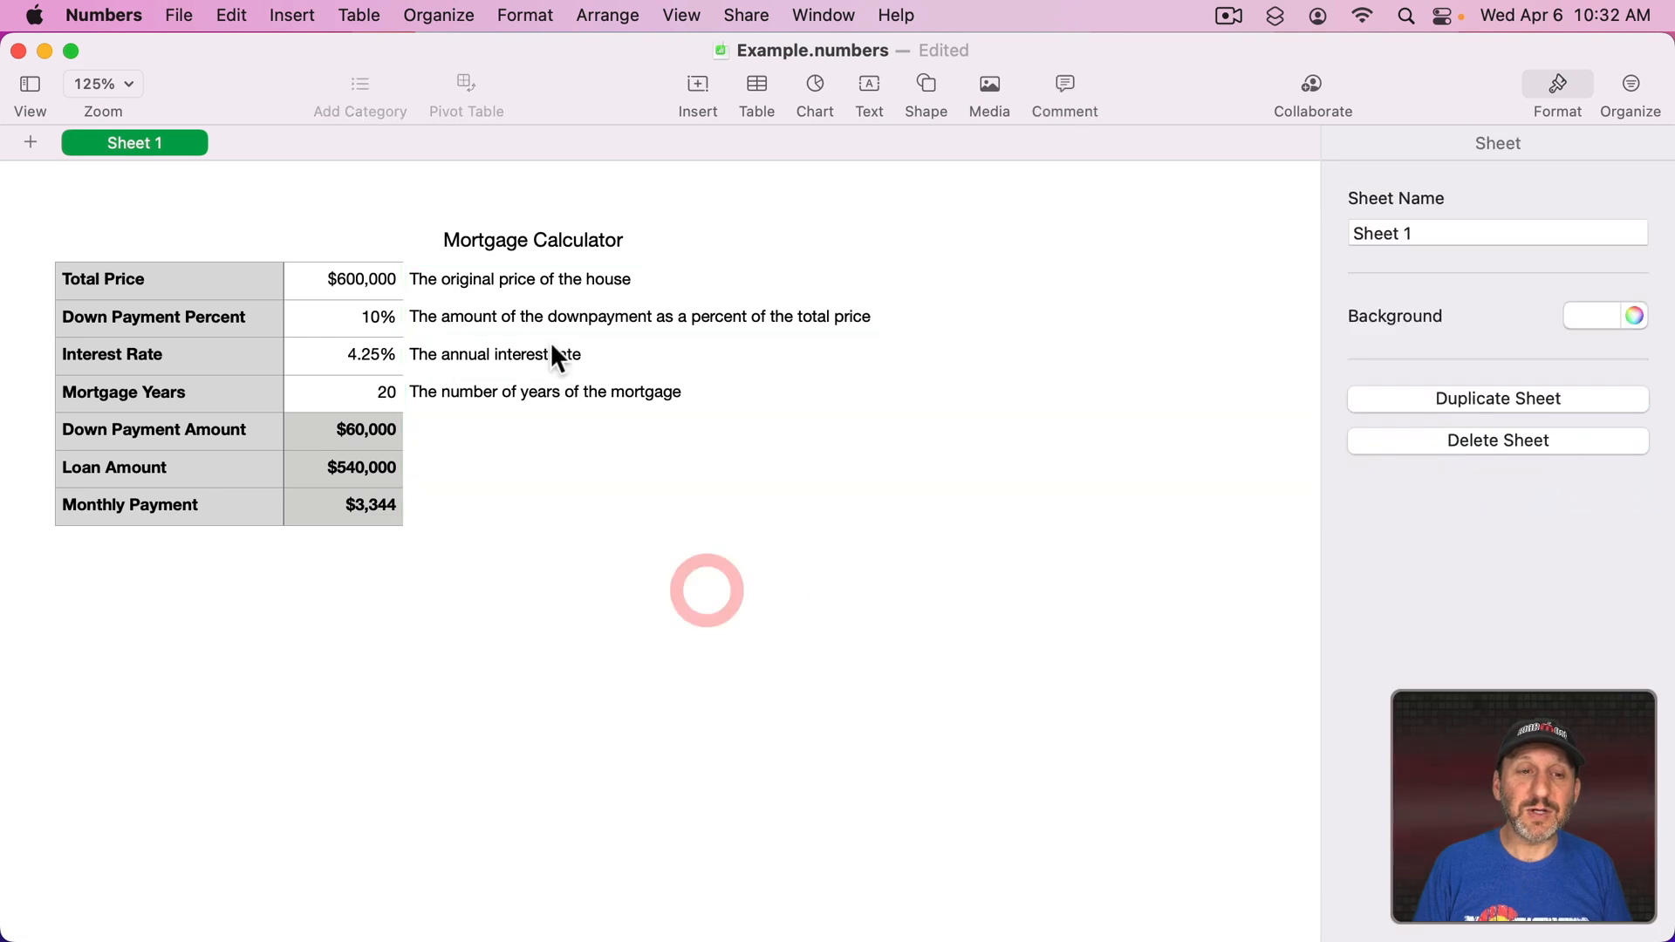
# Set the right-hand border of the value cells B1 through B7 to Default Style.
pyautogui.click(479, 275)
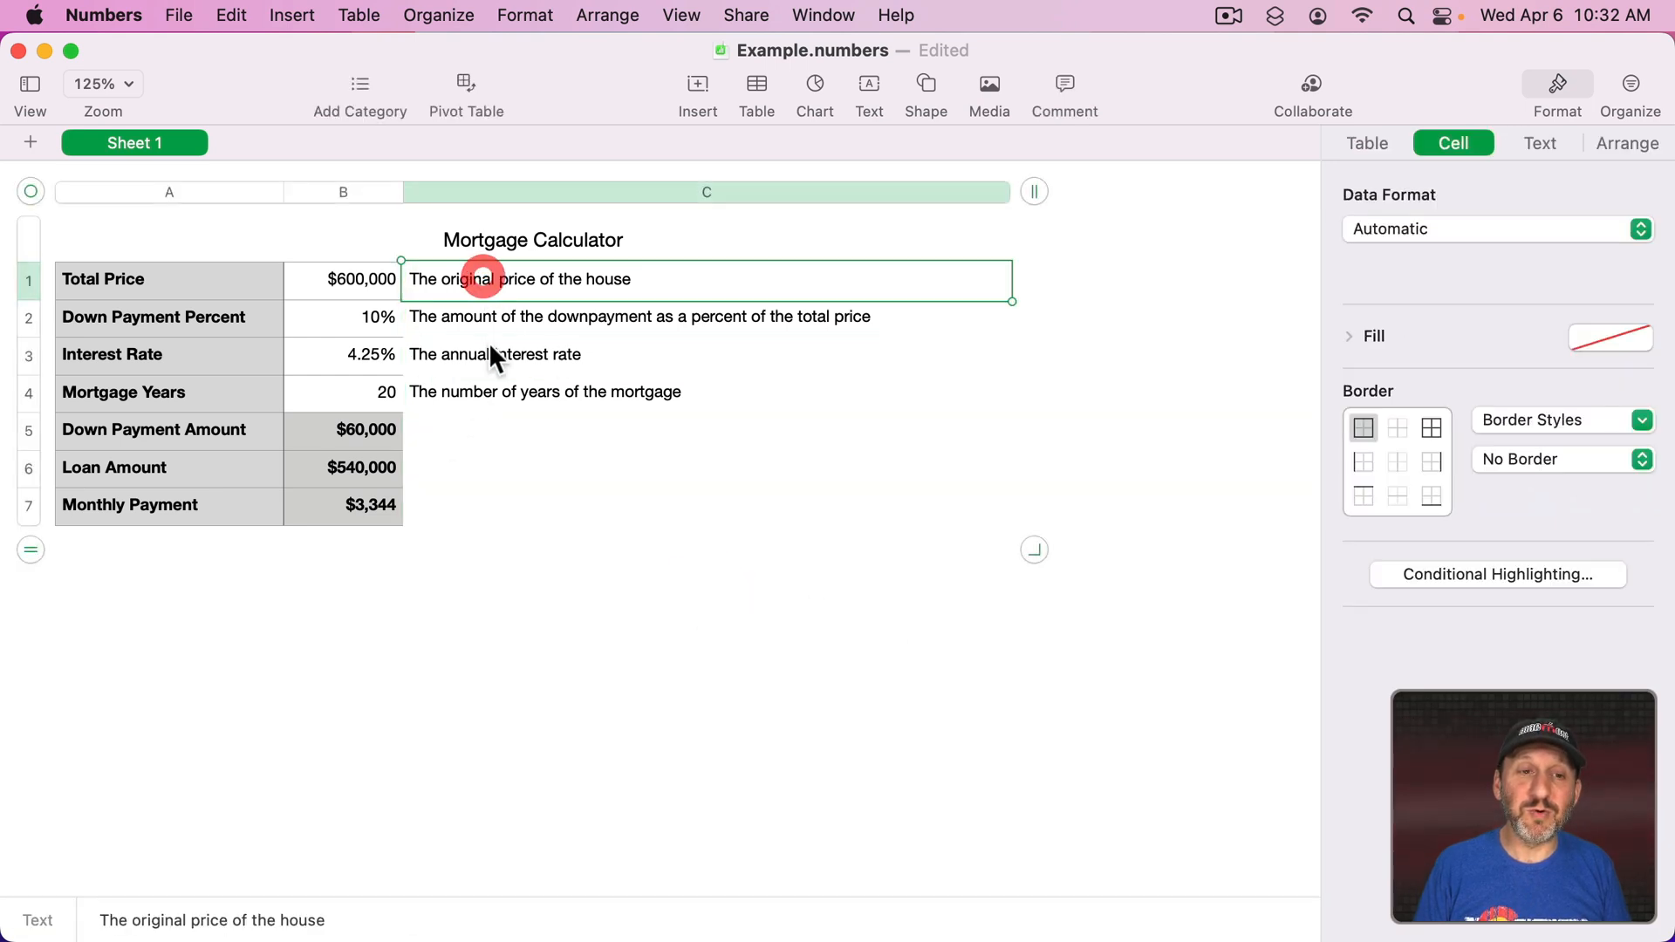
pyautogui.keyDown('shift'); pyautogui.click(478, 509); pyautogui.keyUp('shift')
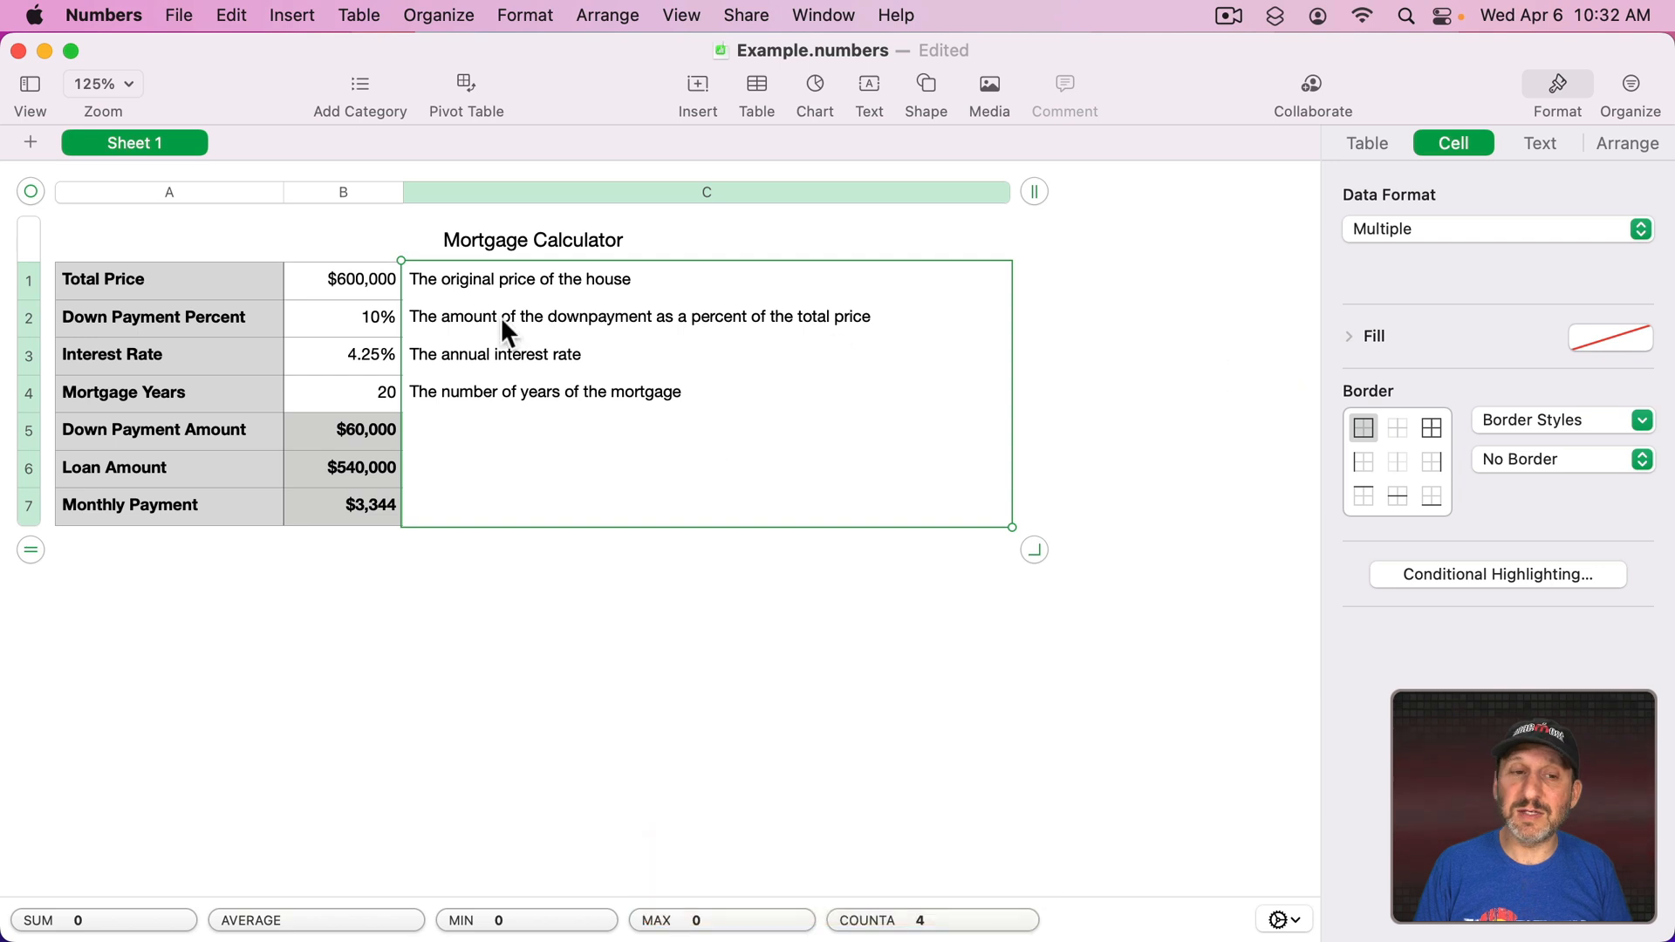
pyautogui.click(344, 281)
pyautogui.keyDown('shift'); pyautogui.click(347, 502); pyautogui.keyUp('shift')
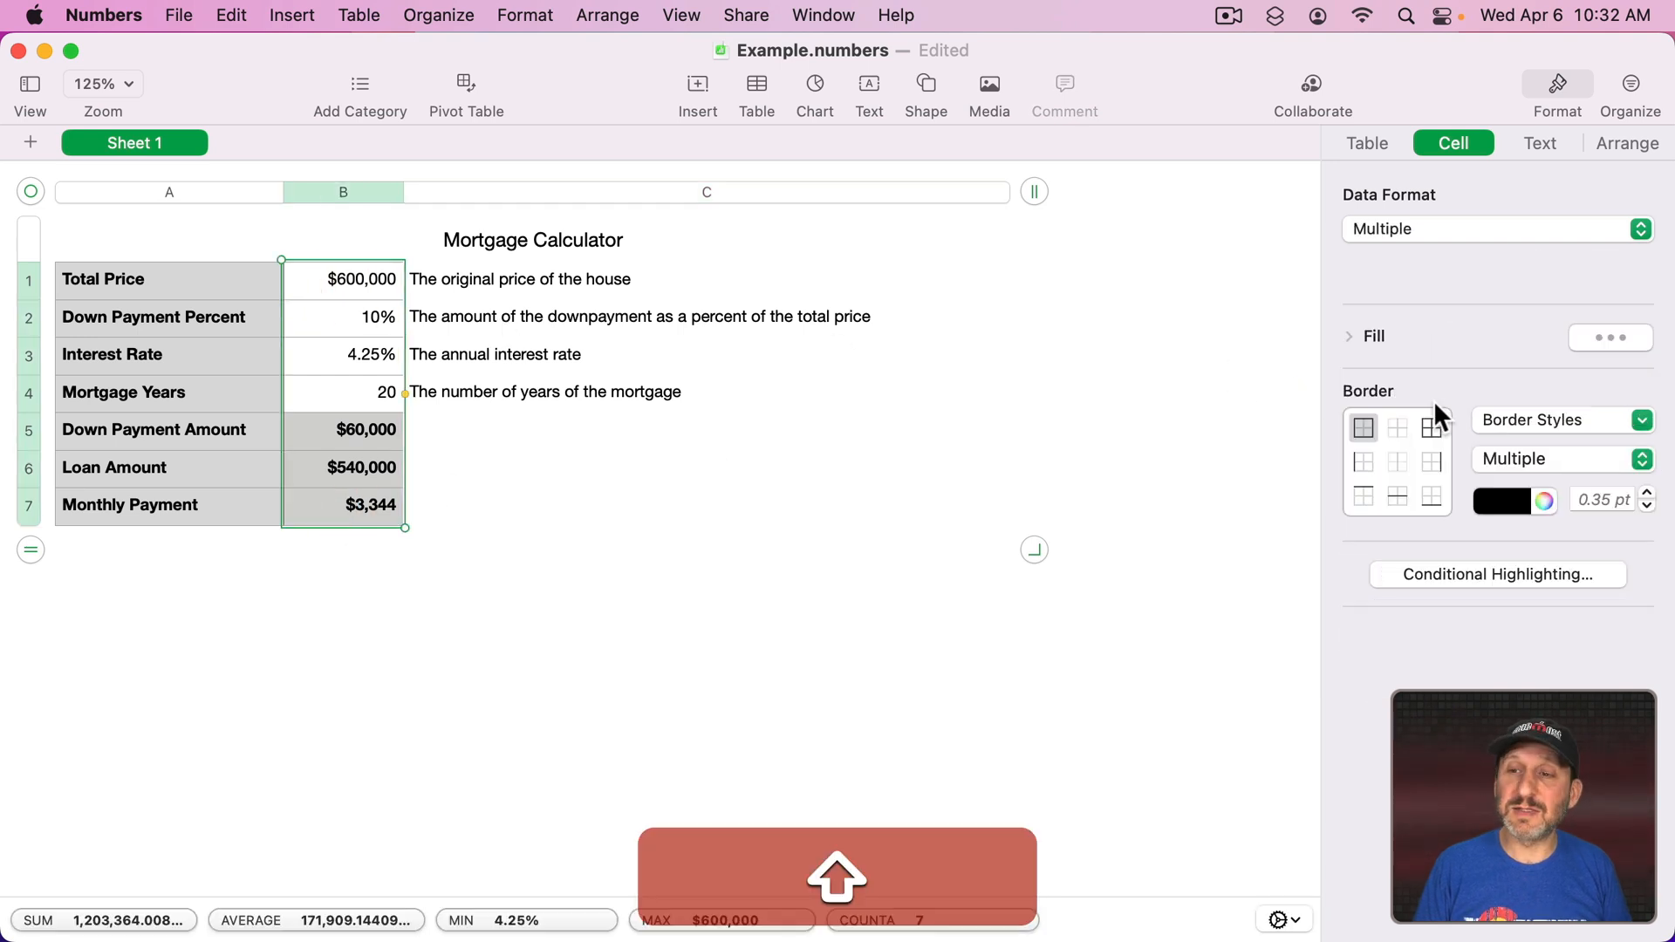
pyautogui.click(1433, 465)
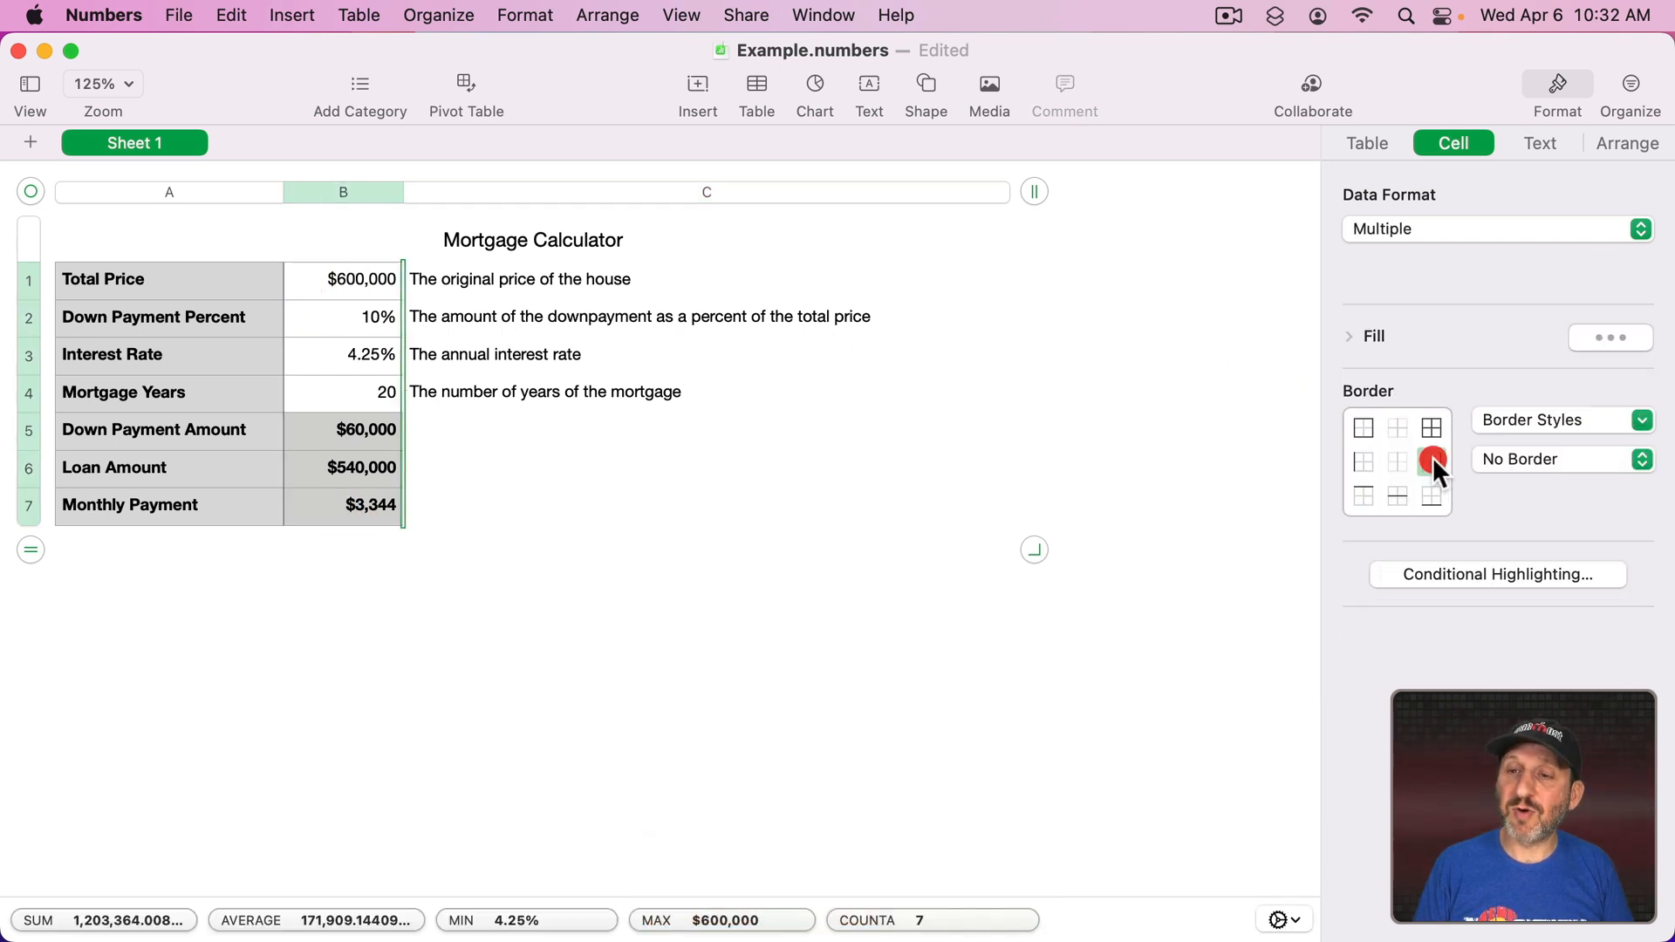
pyautogui.click(1534, 421)
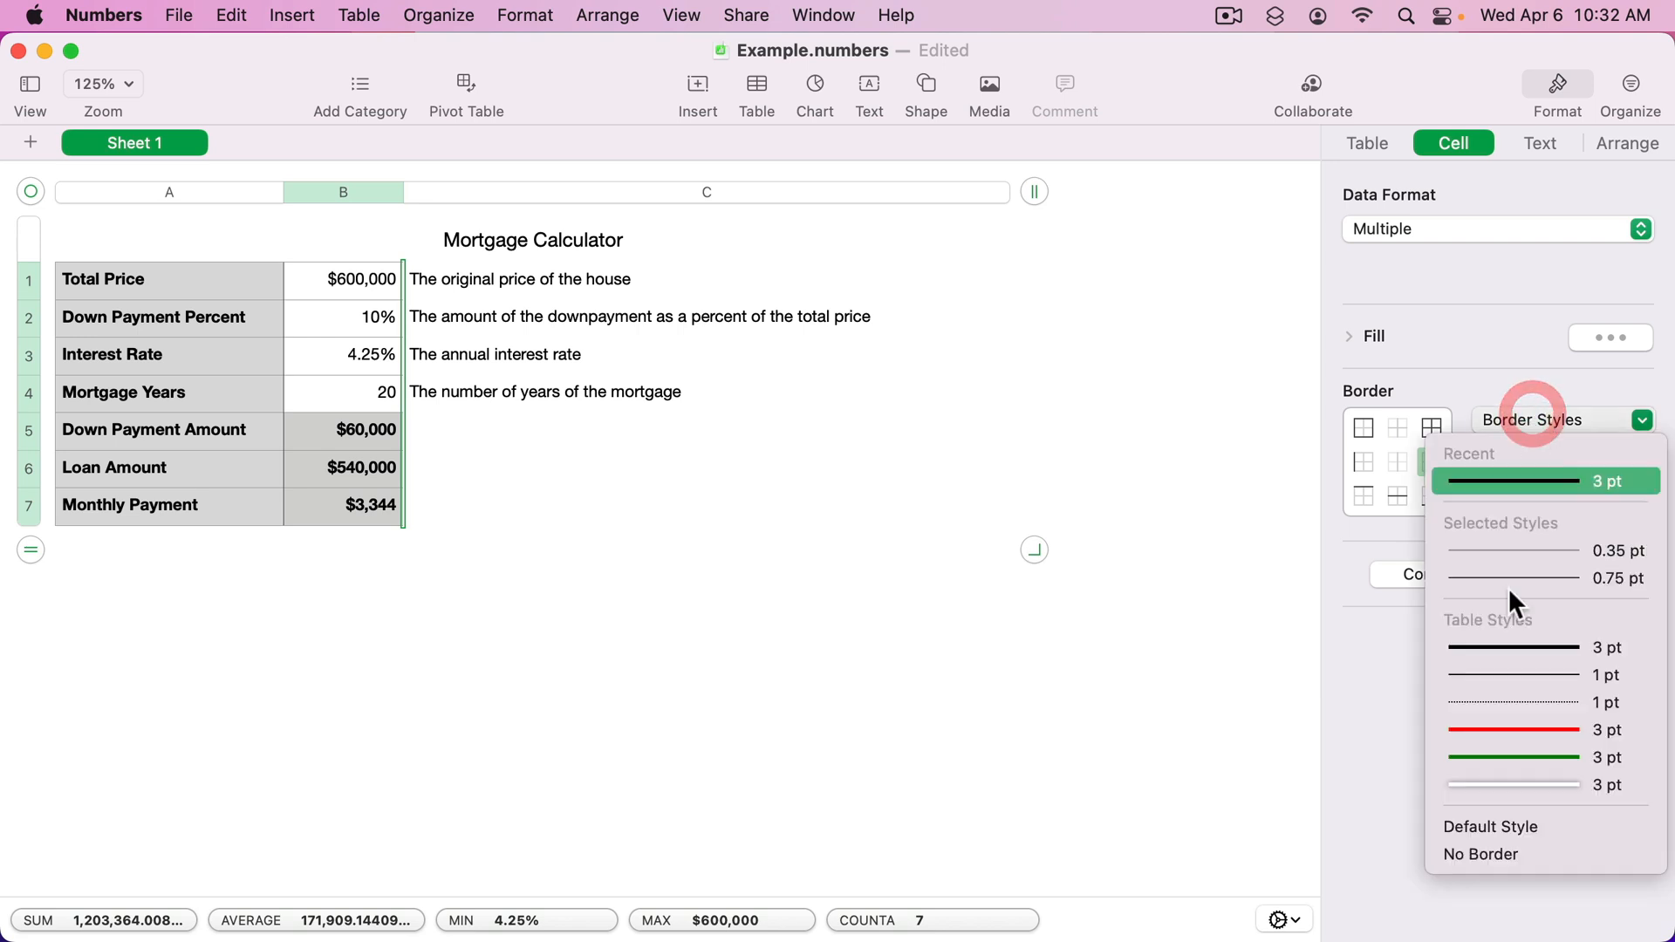
pyautogui.click(1483, 825)
pyautogui.click(872, 611)
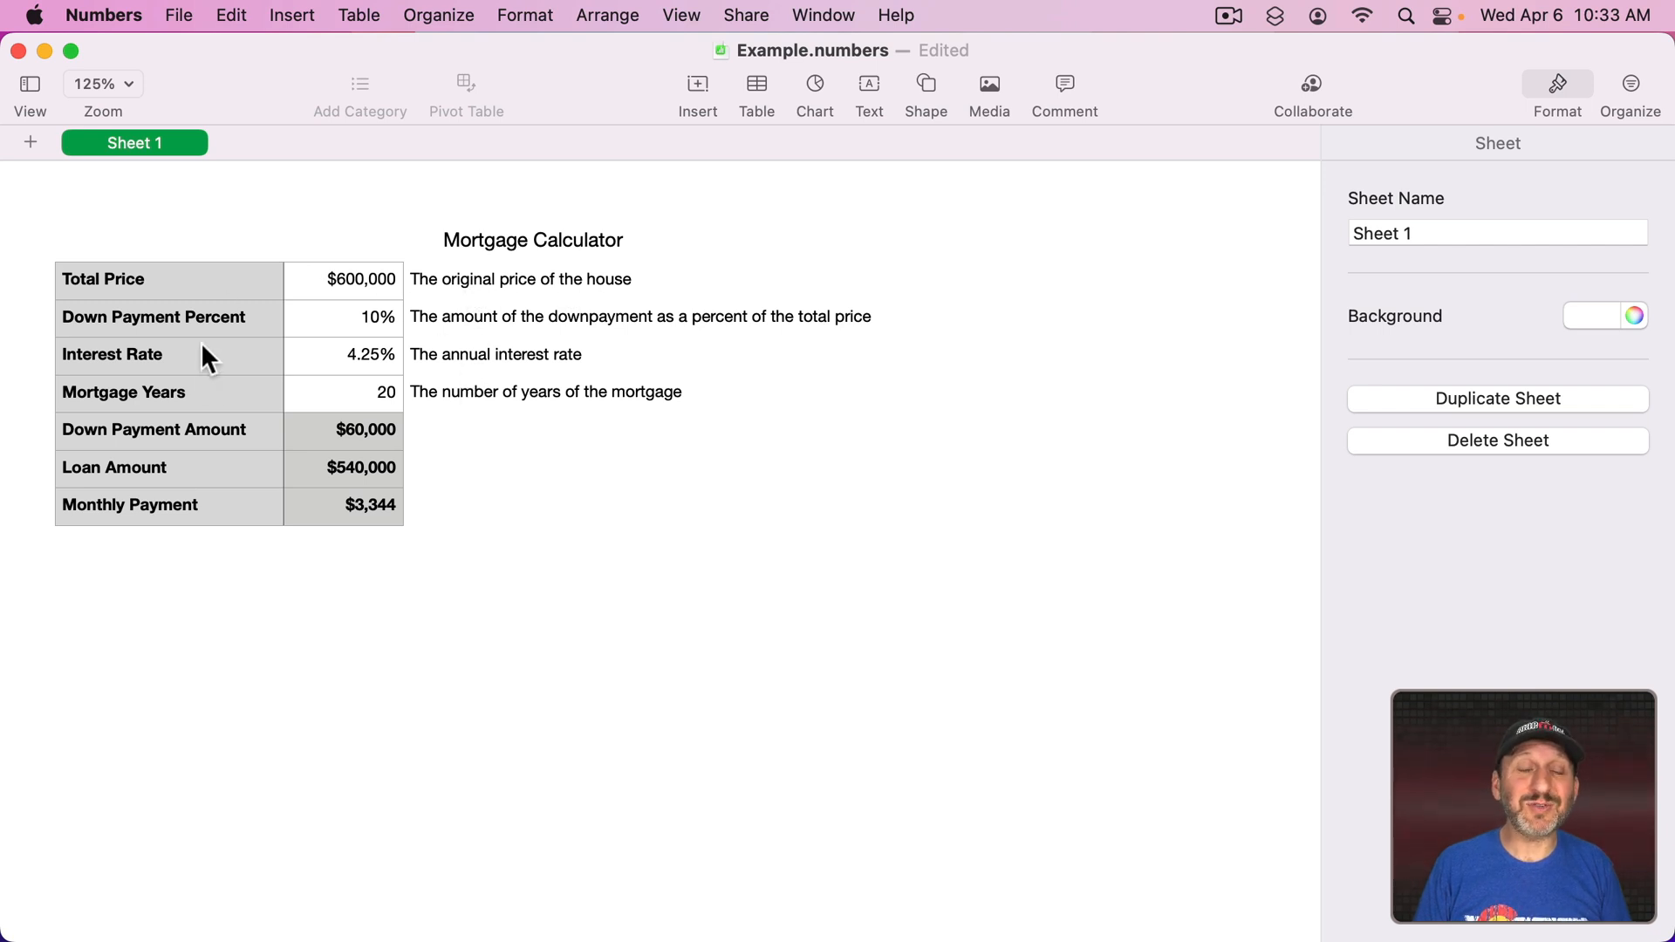
# Try moving the whole table to a slightly different spot on the sheet and undo the move.
pyautogui.click(347, 349)
pyautogui.moveTo(30, 191); pyautogui.dragTo(62, 266)
pyautogui.press('super+z')
pyautogui.click(465, 393)
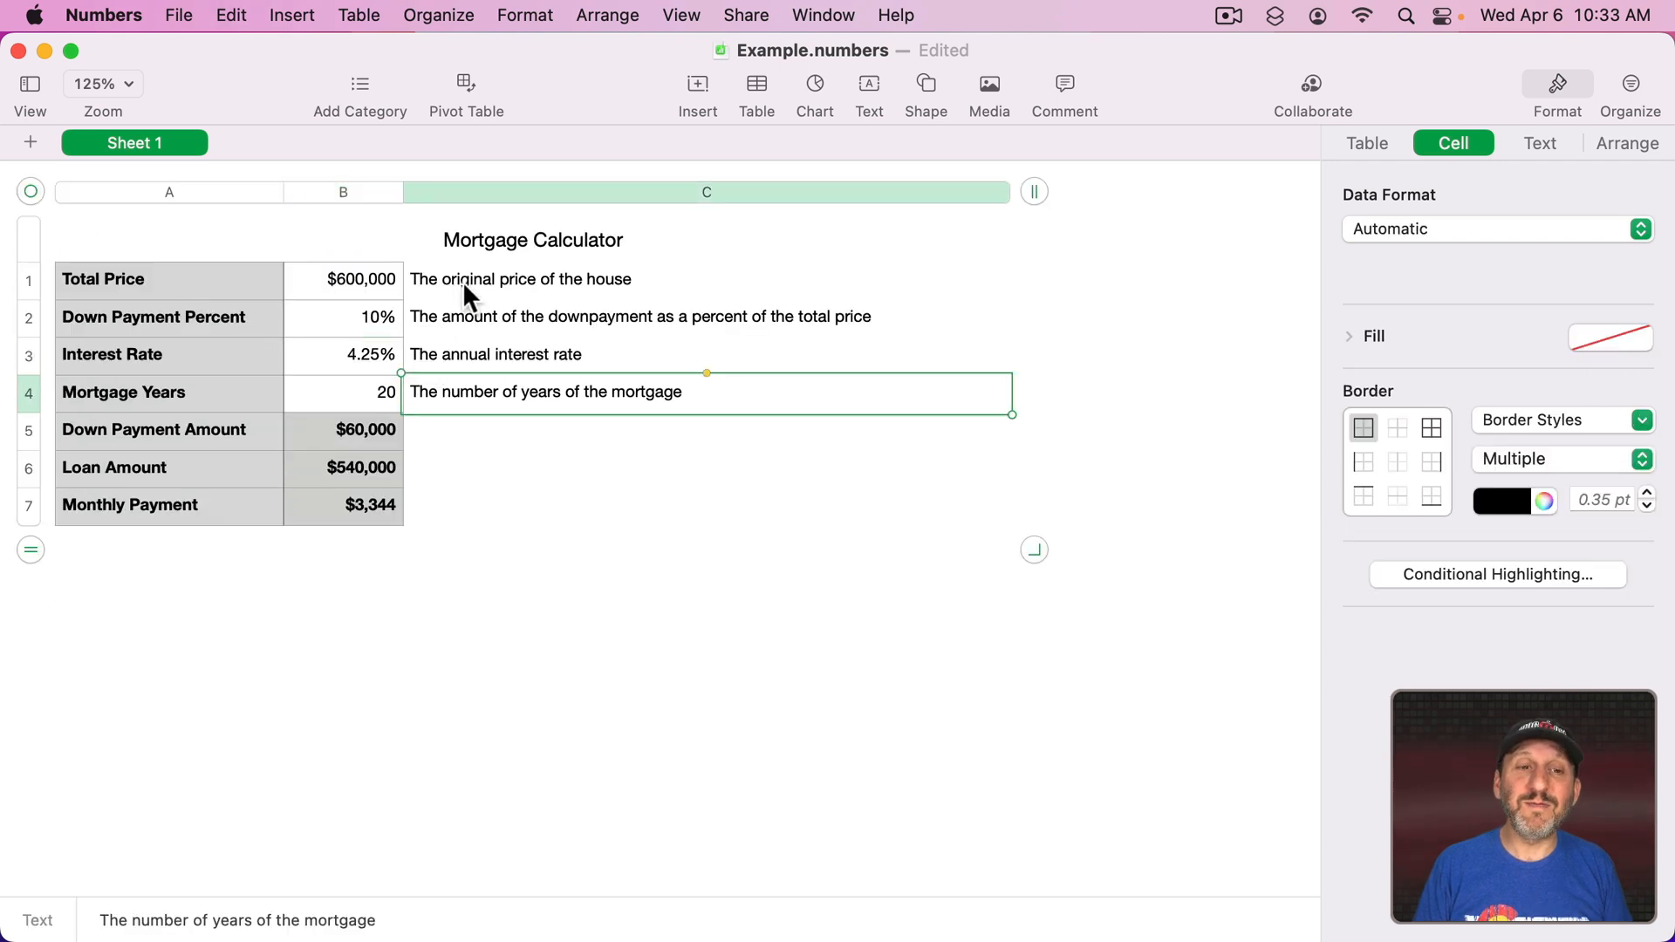
pyautogui.click(462, 281)
pyautogui.click(444, 588)
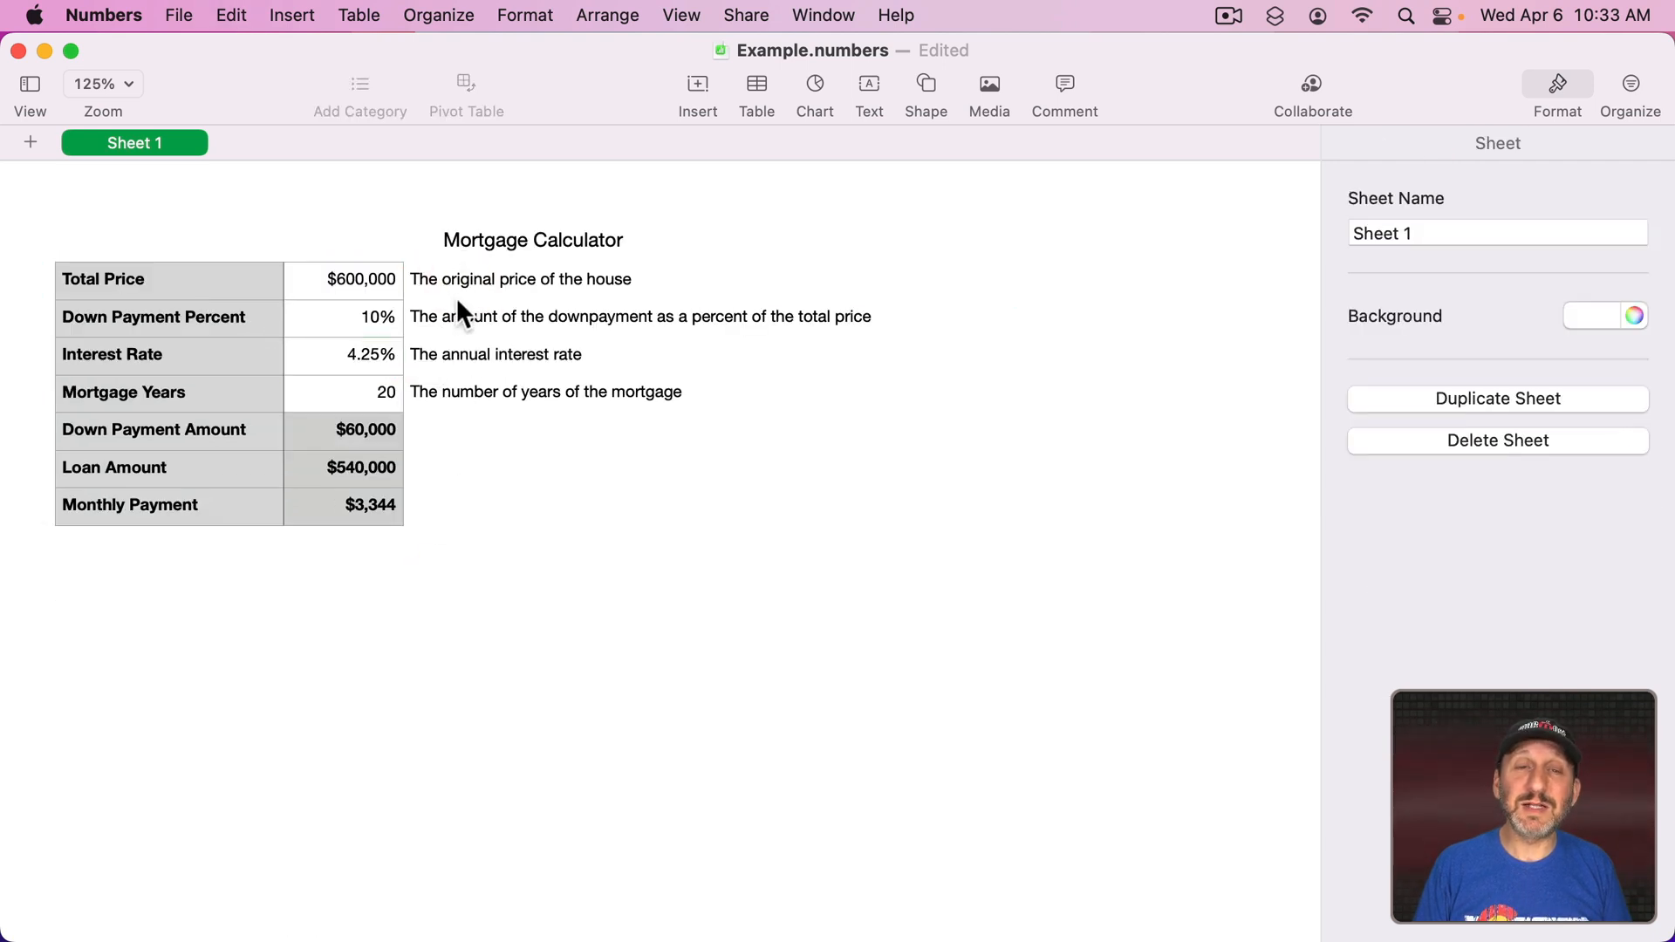
# Set the text color of the descriptions in C1 through C4 to light blue.
pyautogui.click(485, 281)
pyautogui.keyDown('shift'); pyautogui.click(486, 397); pyautogui.keyUp('shift')
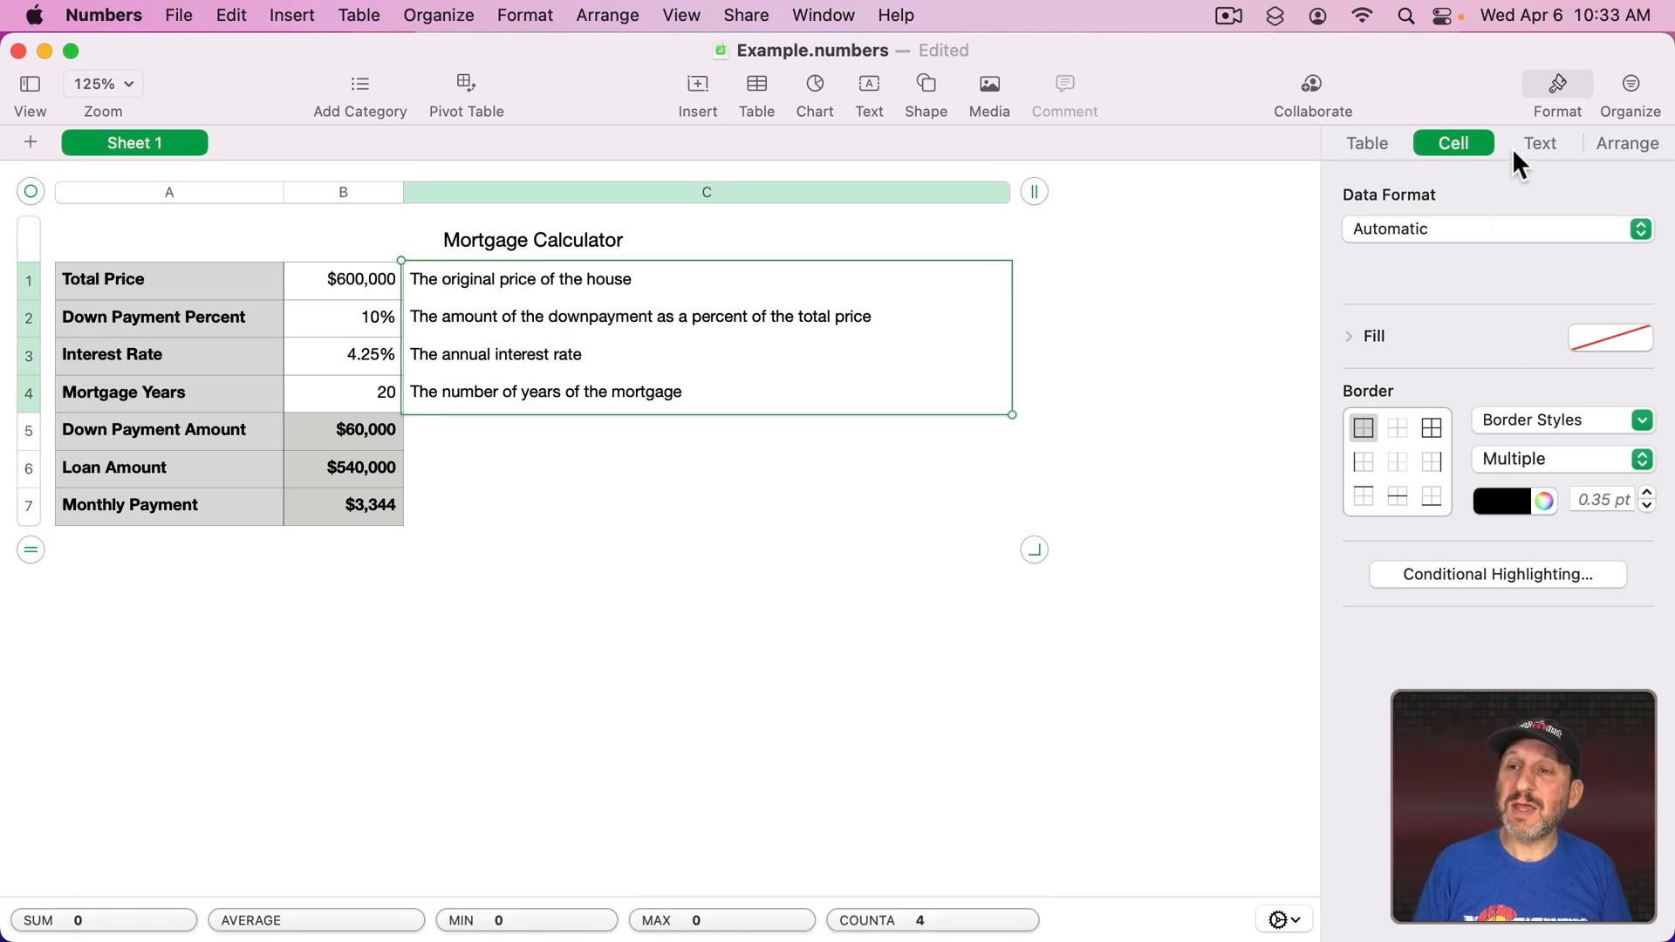
pyautogui.click(1542, 145)
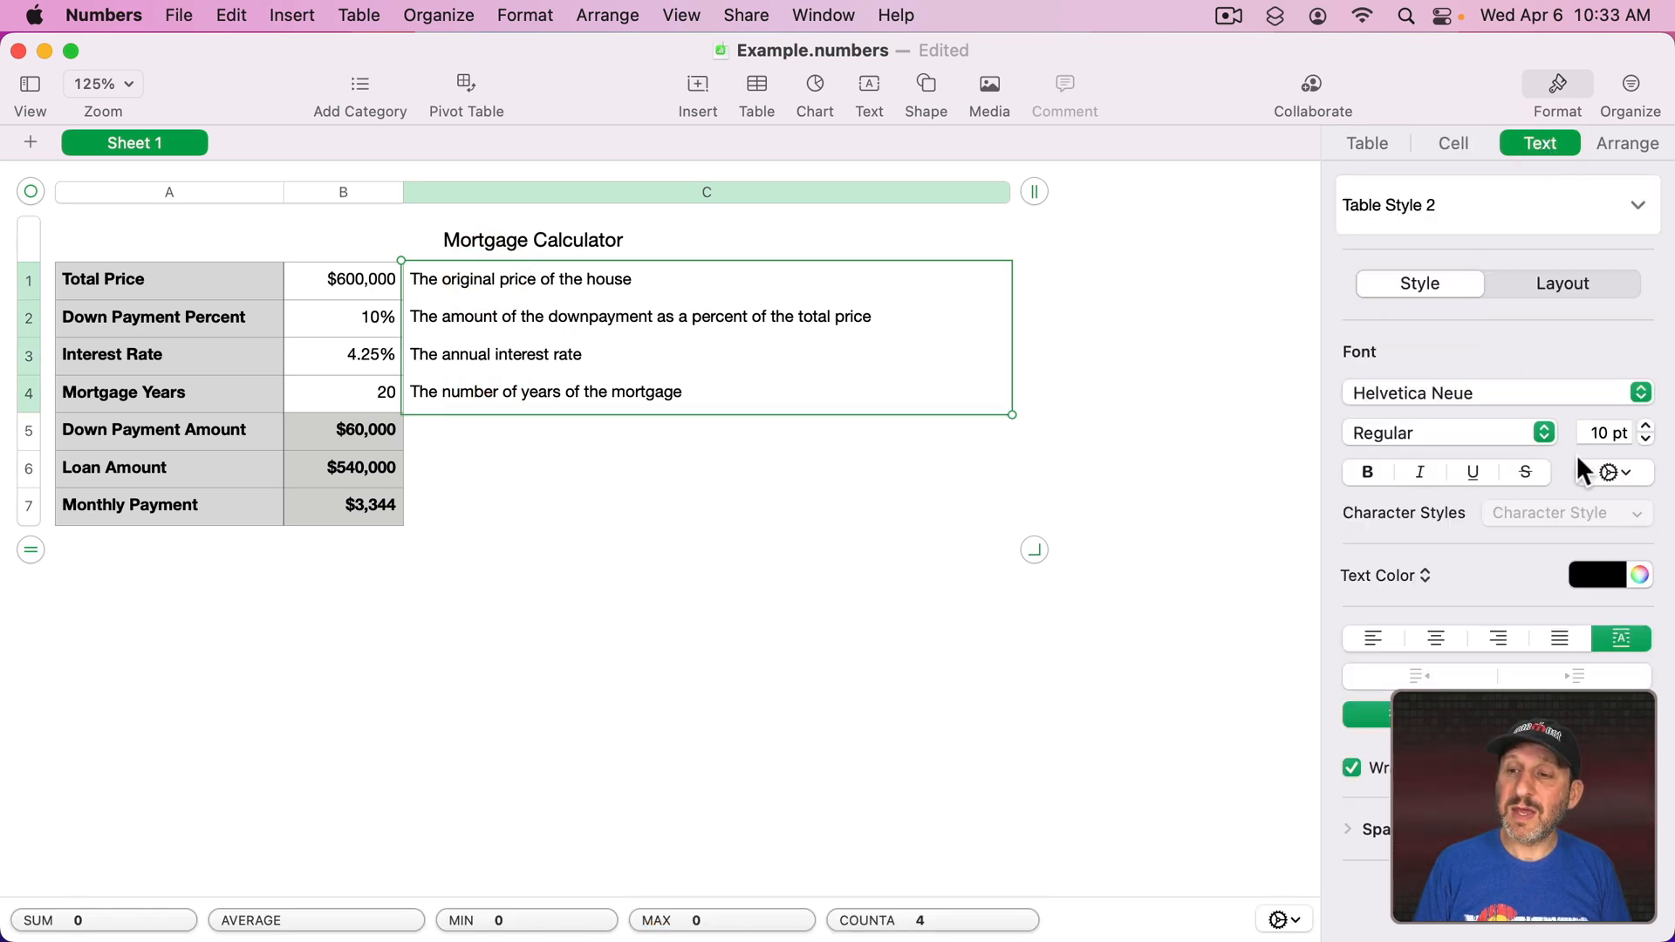
pyautogui.click(1614, 577)
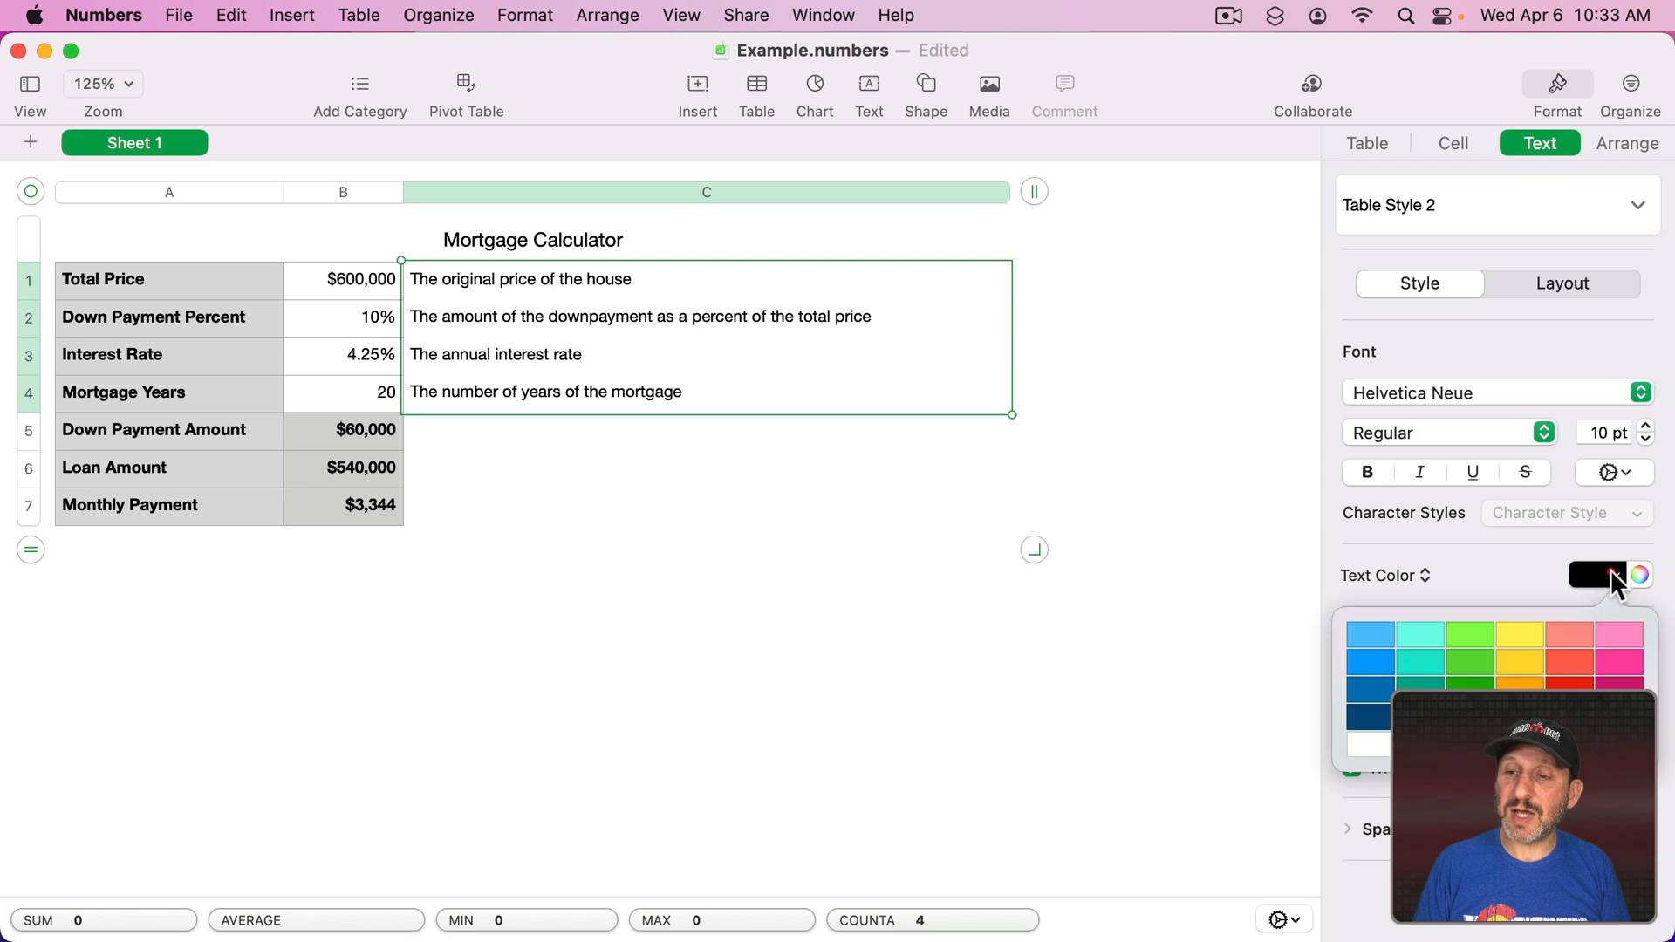
pyautogui.click(1369, 630)
pyautogui.click(725, 485)
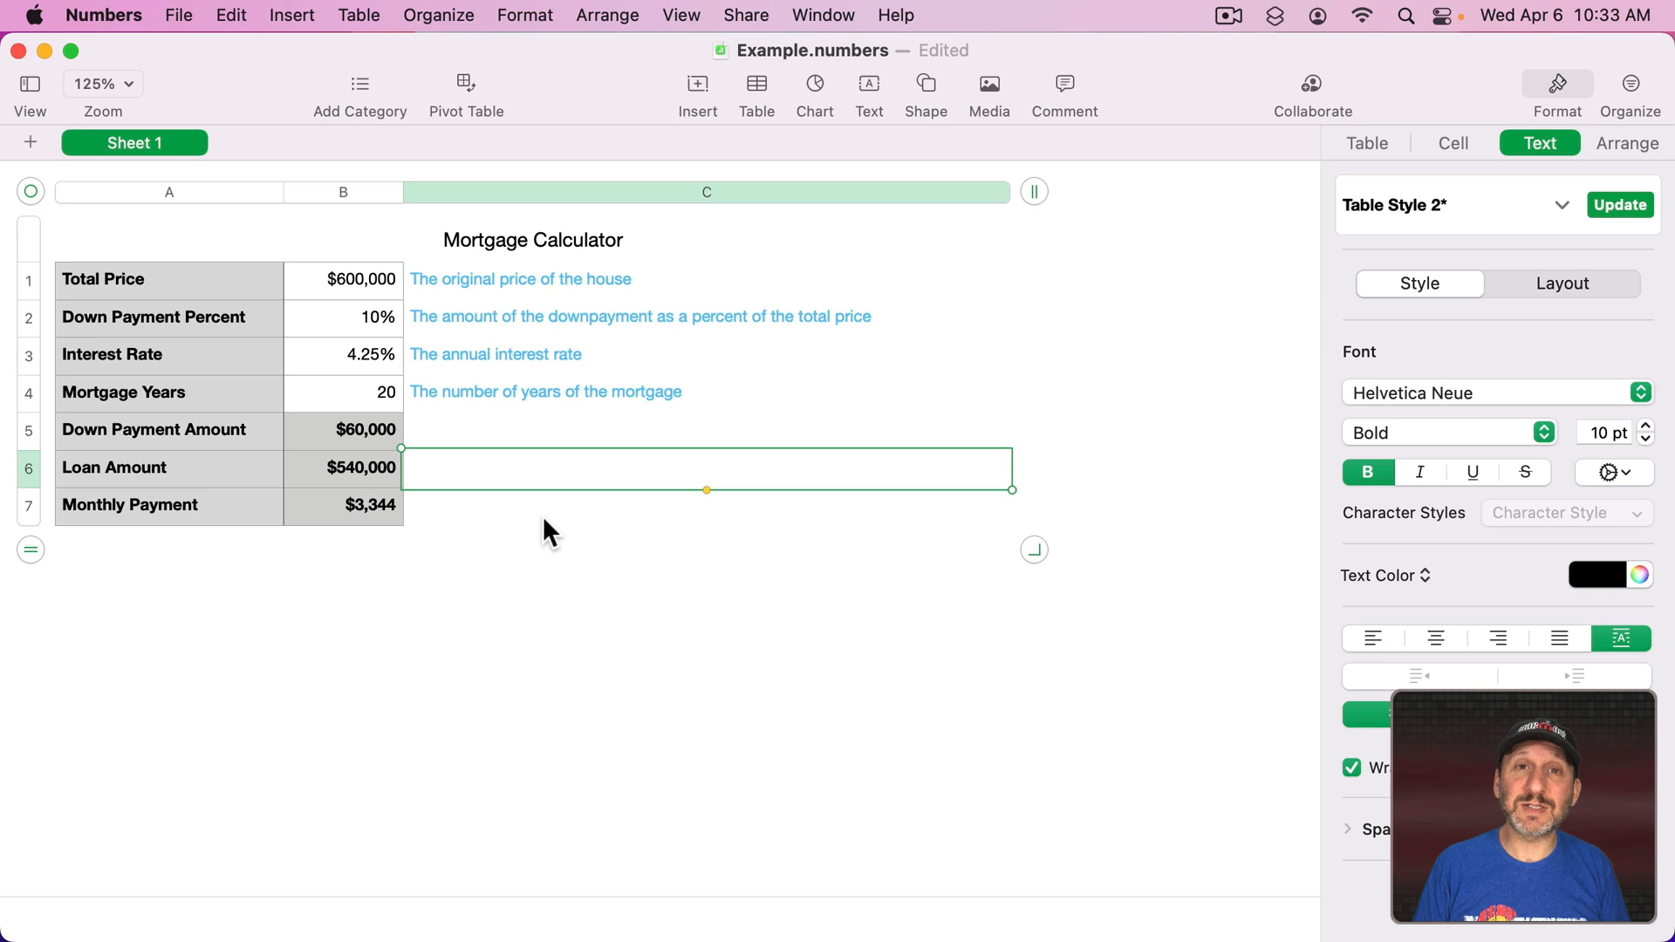
# Find a solid left-pointing triangle by searching the special characters for "left" and insert it with a space before the text in C1.
pyautogui.click(422, 277)
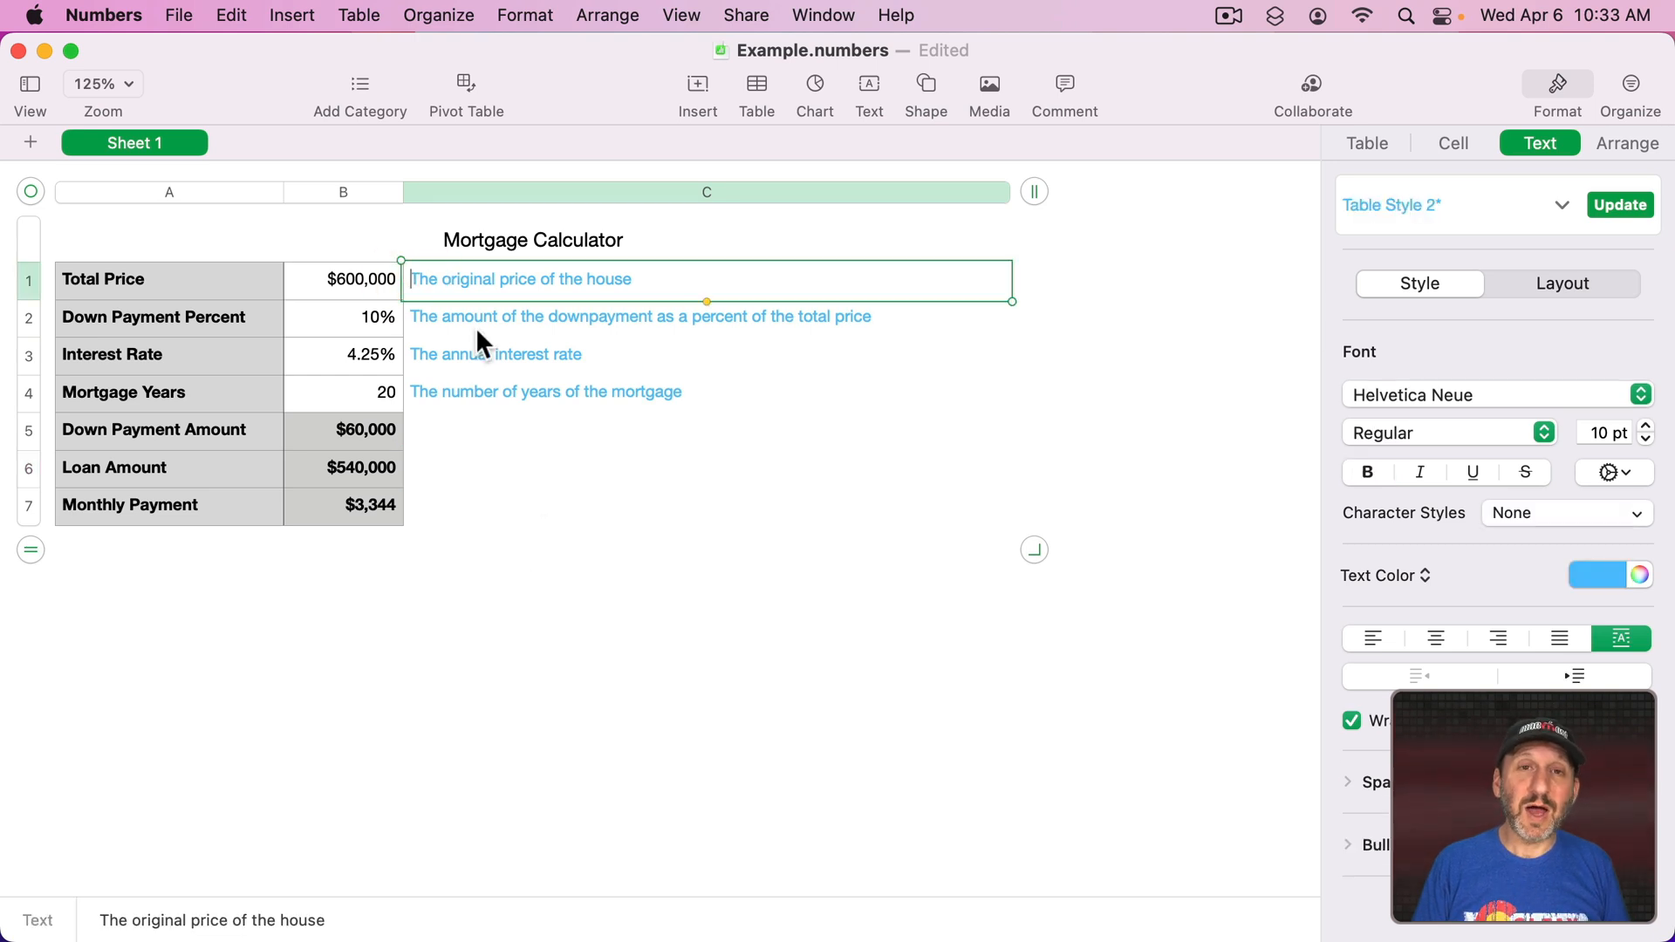
pyautogui.press('ctrl+super+space')
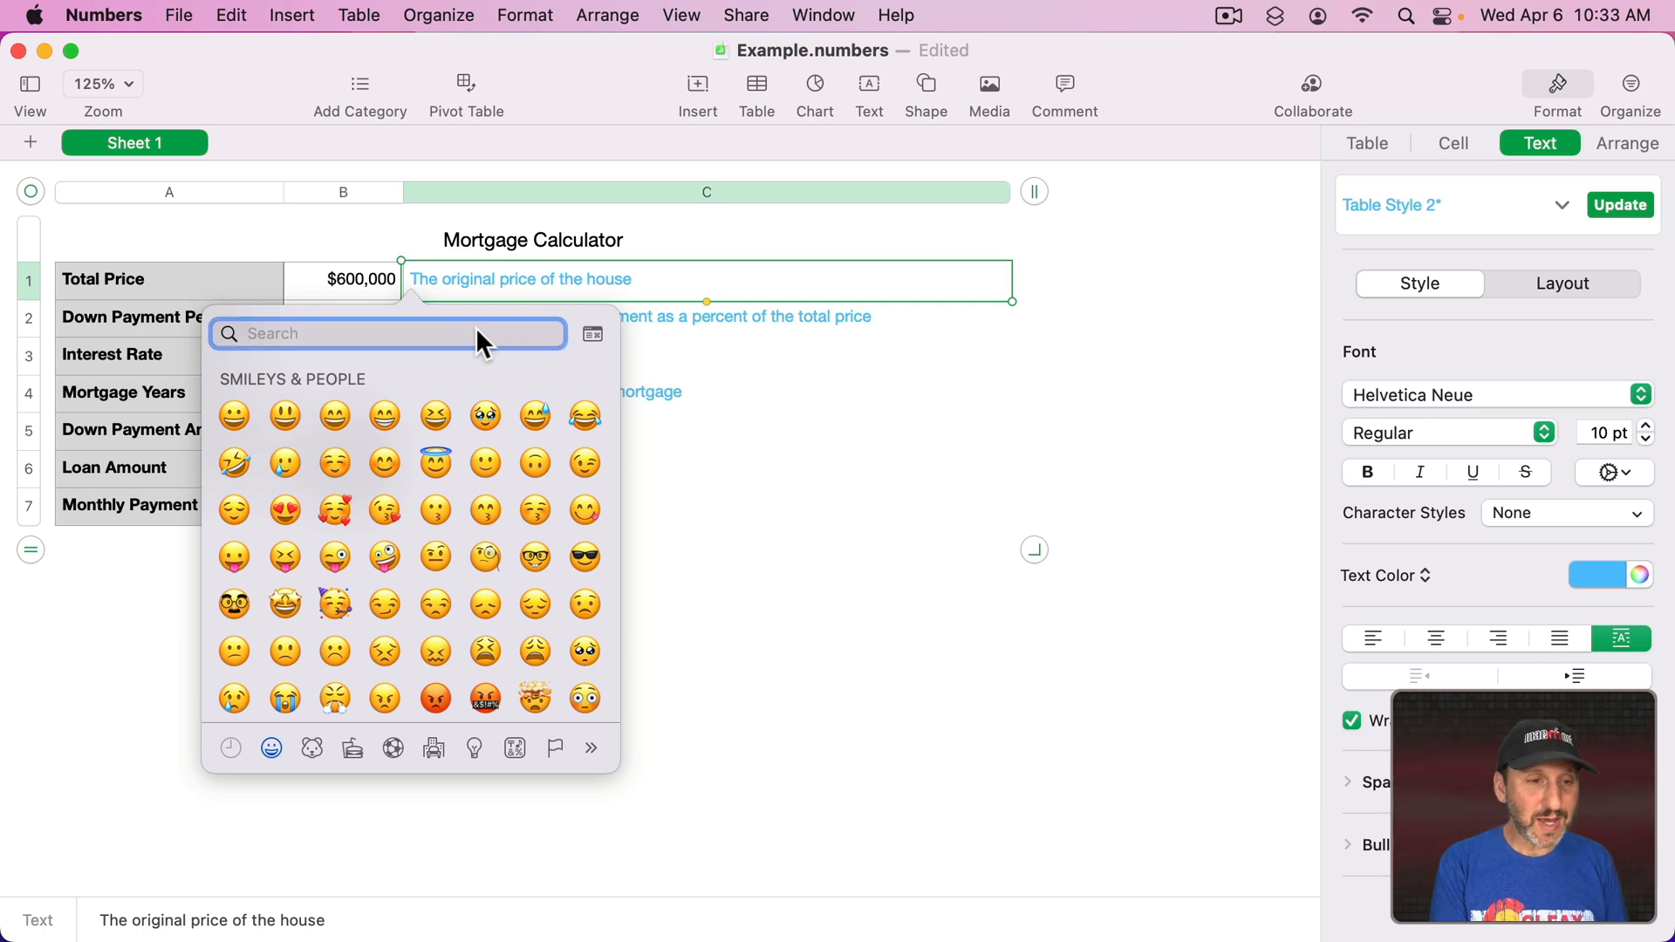
pyautogui.write('left')
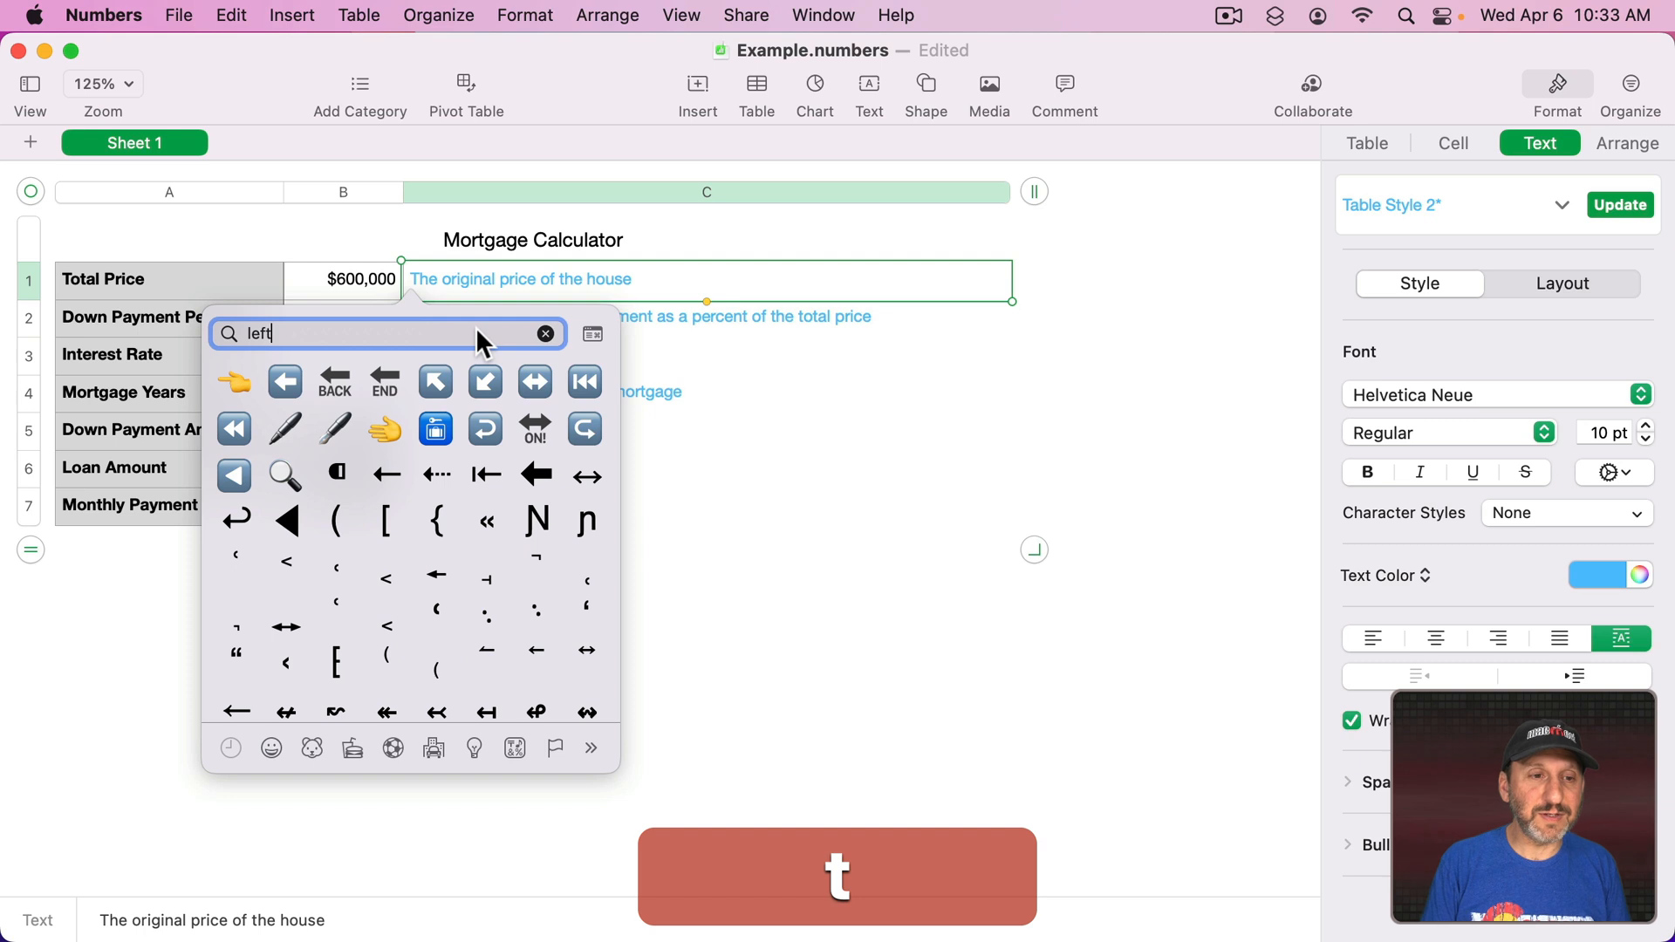
pyautogui.click(285, 516)
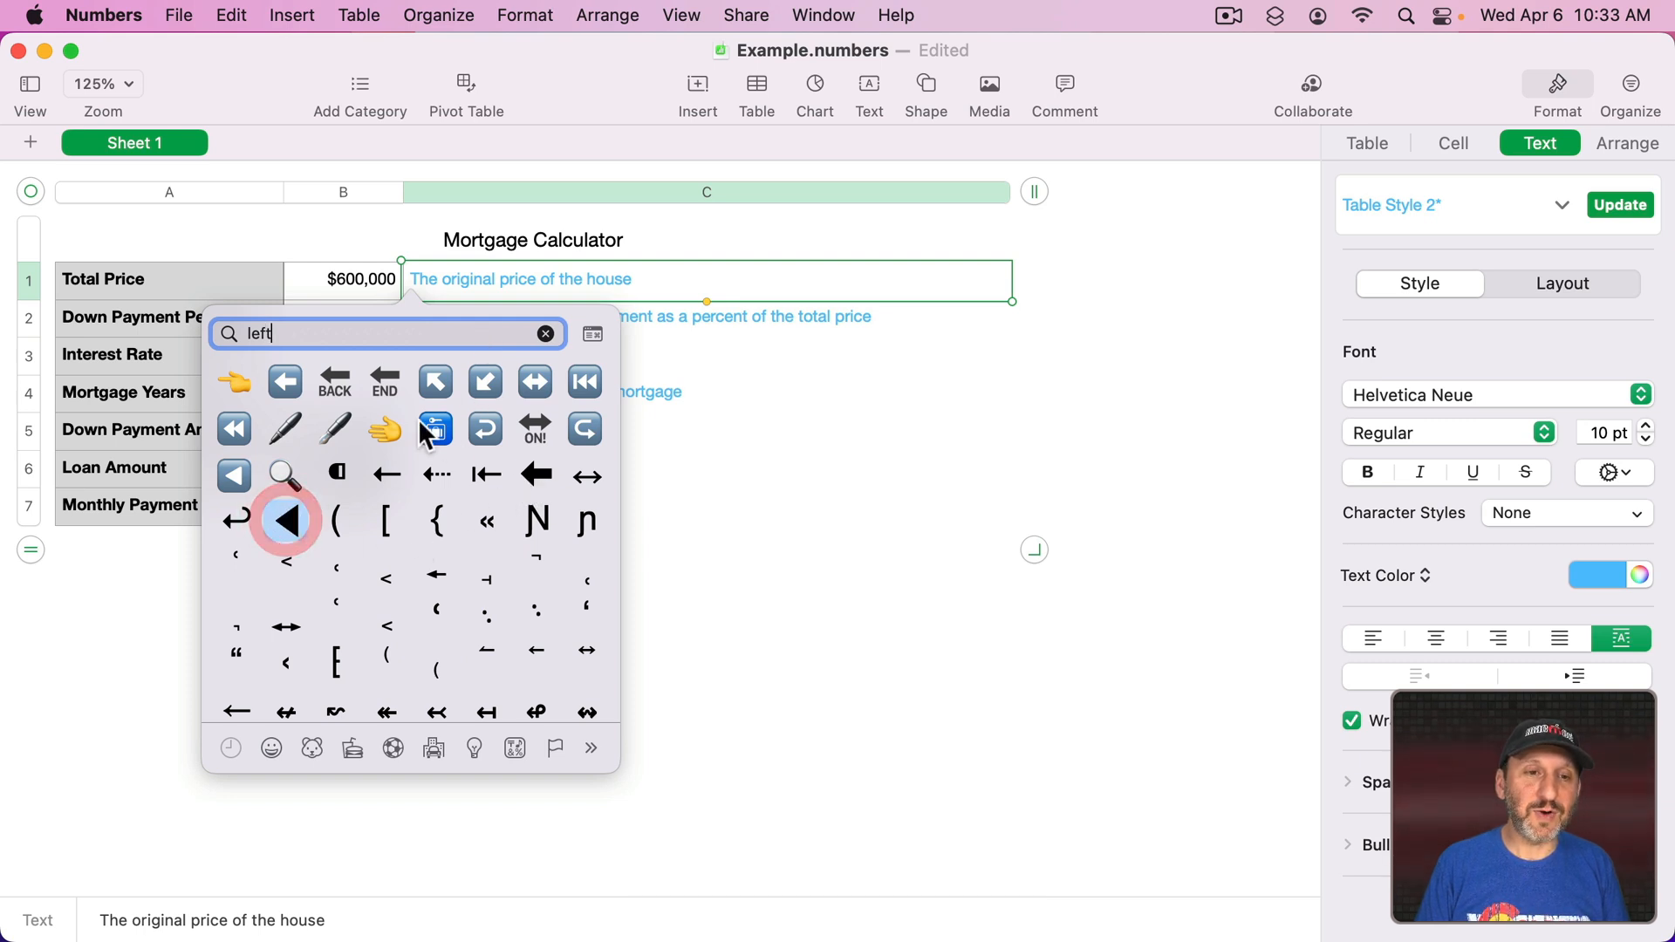
pyautogui.click(470, 532)
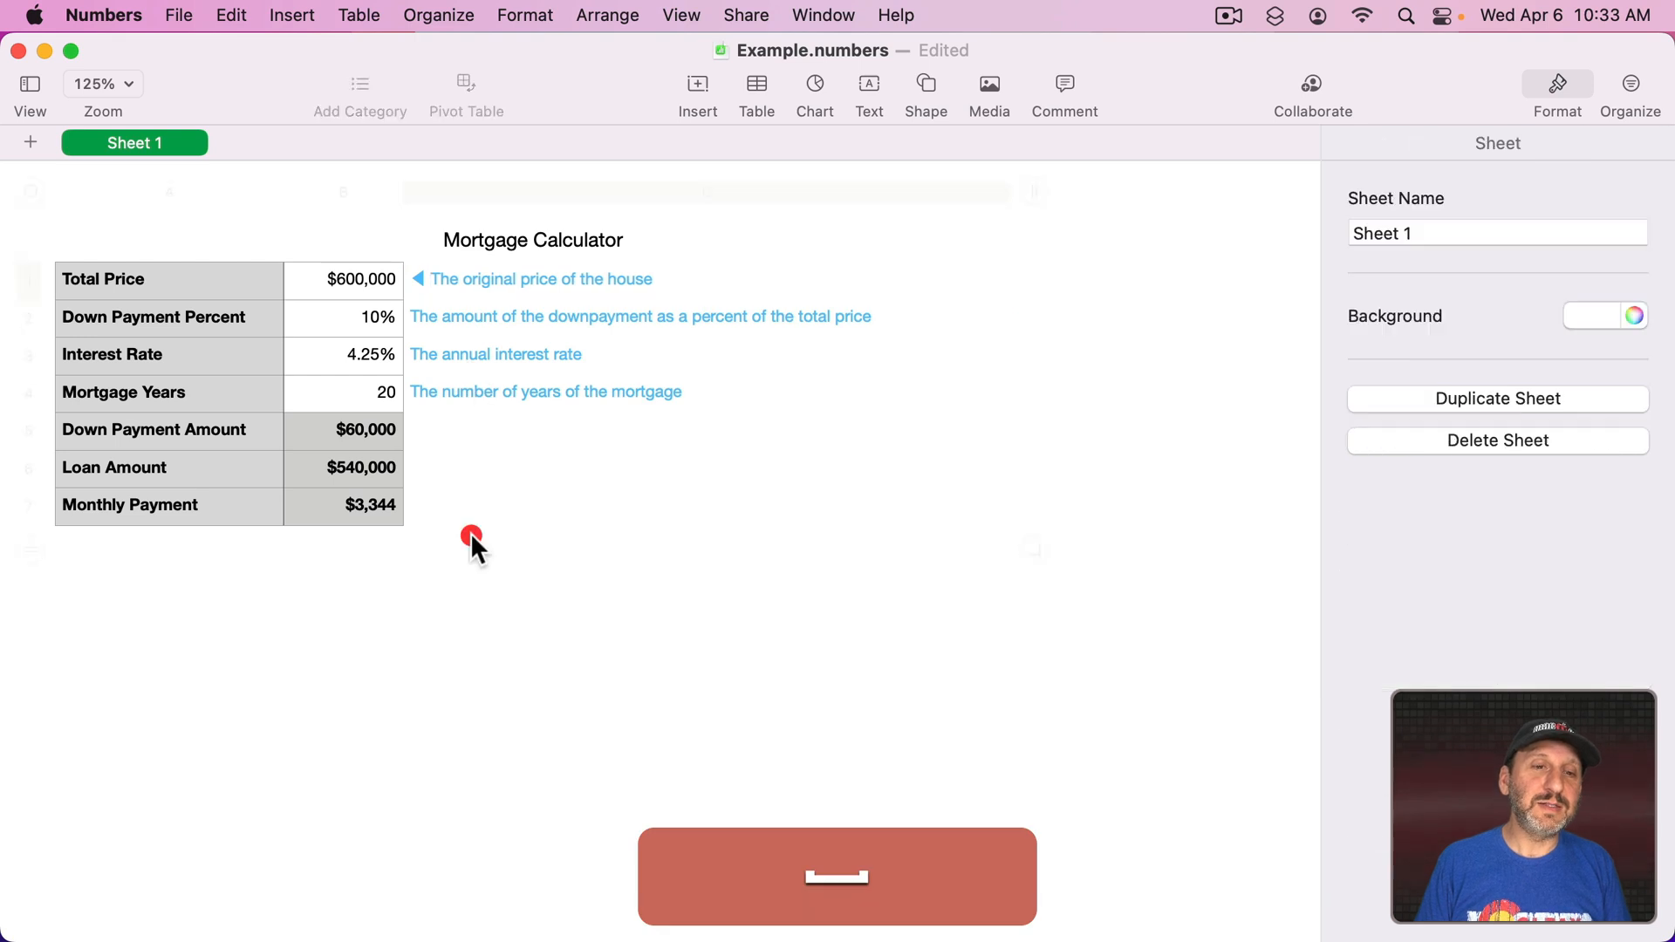
# Copy the triangle and space from C1 to the start of the descriptions in C2, C3 and C4.
pyautogui.click(424, 272)
pyautogui.moveTo(431, 278); pyautogui.dragTo(407, 279)
pyautogui.press('super+c')
pyautogui.click(414, 315)
pyautogui.click(412, 315)
pyautogui.press('super+v')
pyautogui.click(426, 355)
pyautogui.click(426, 353)
pyautogui.press('super+v')
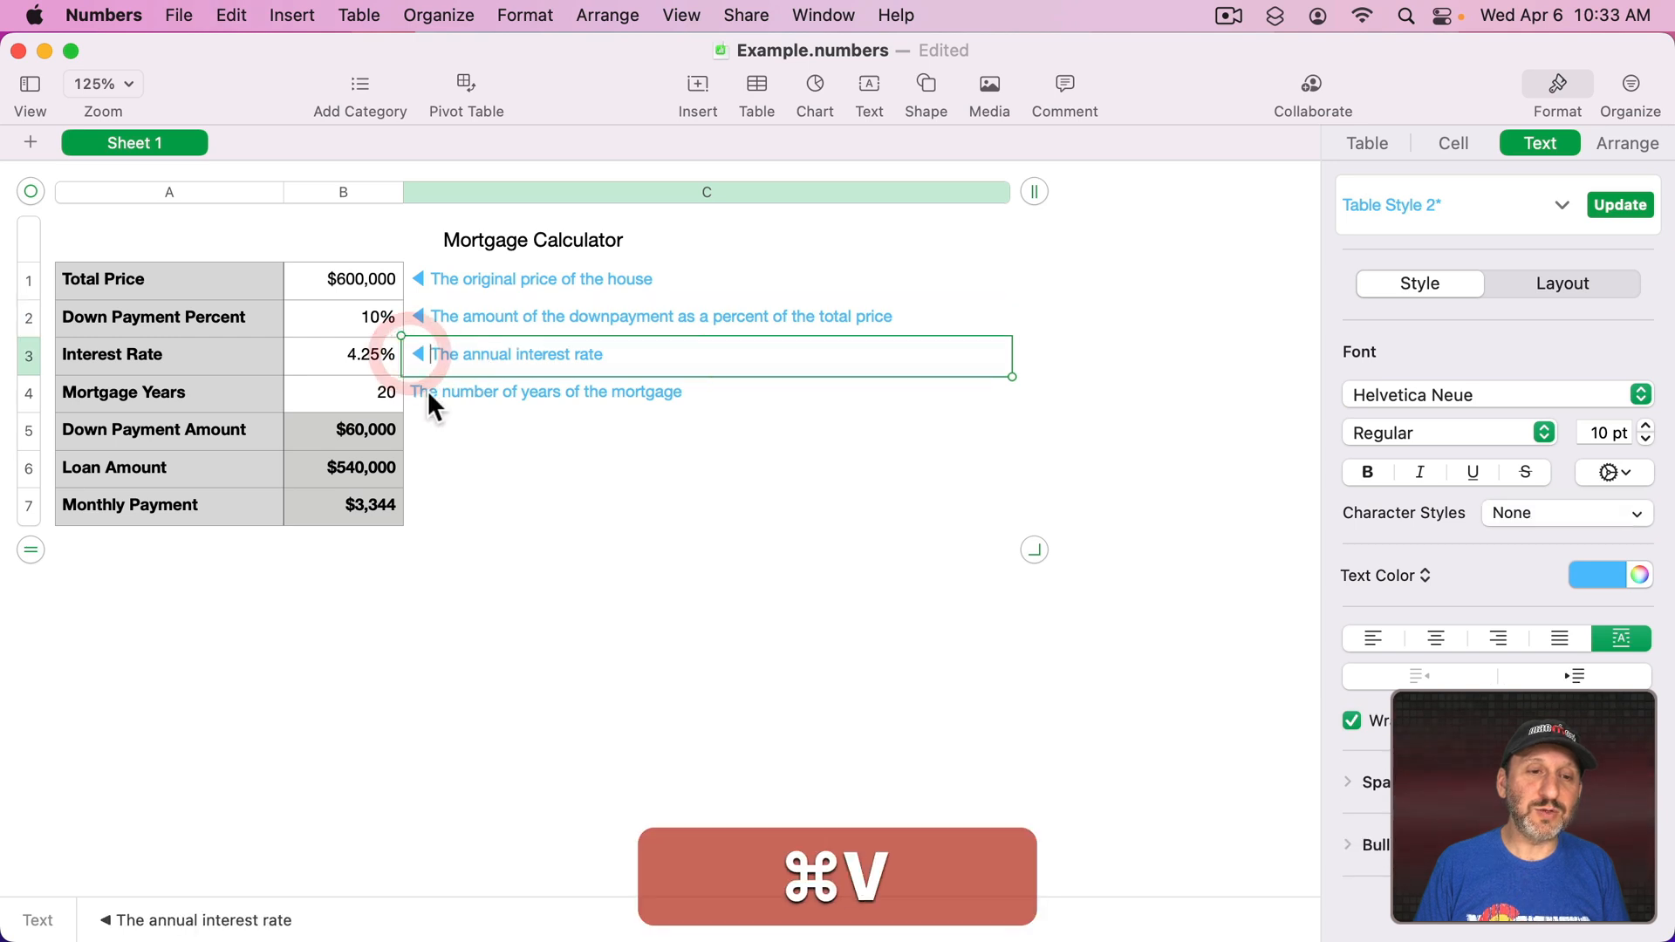
pyautogui.click(416, 388)
pyautogui.press('super+v')
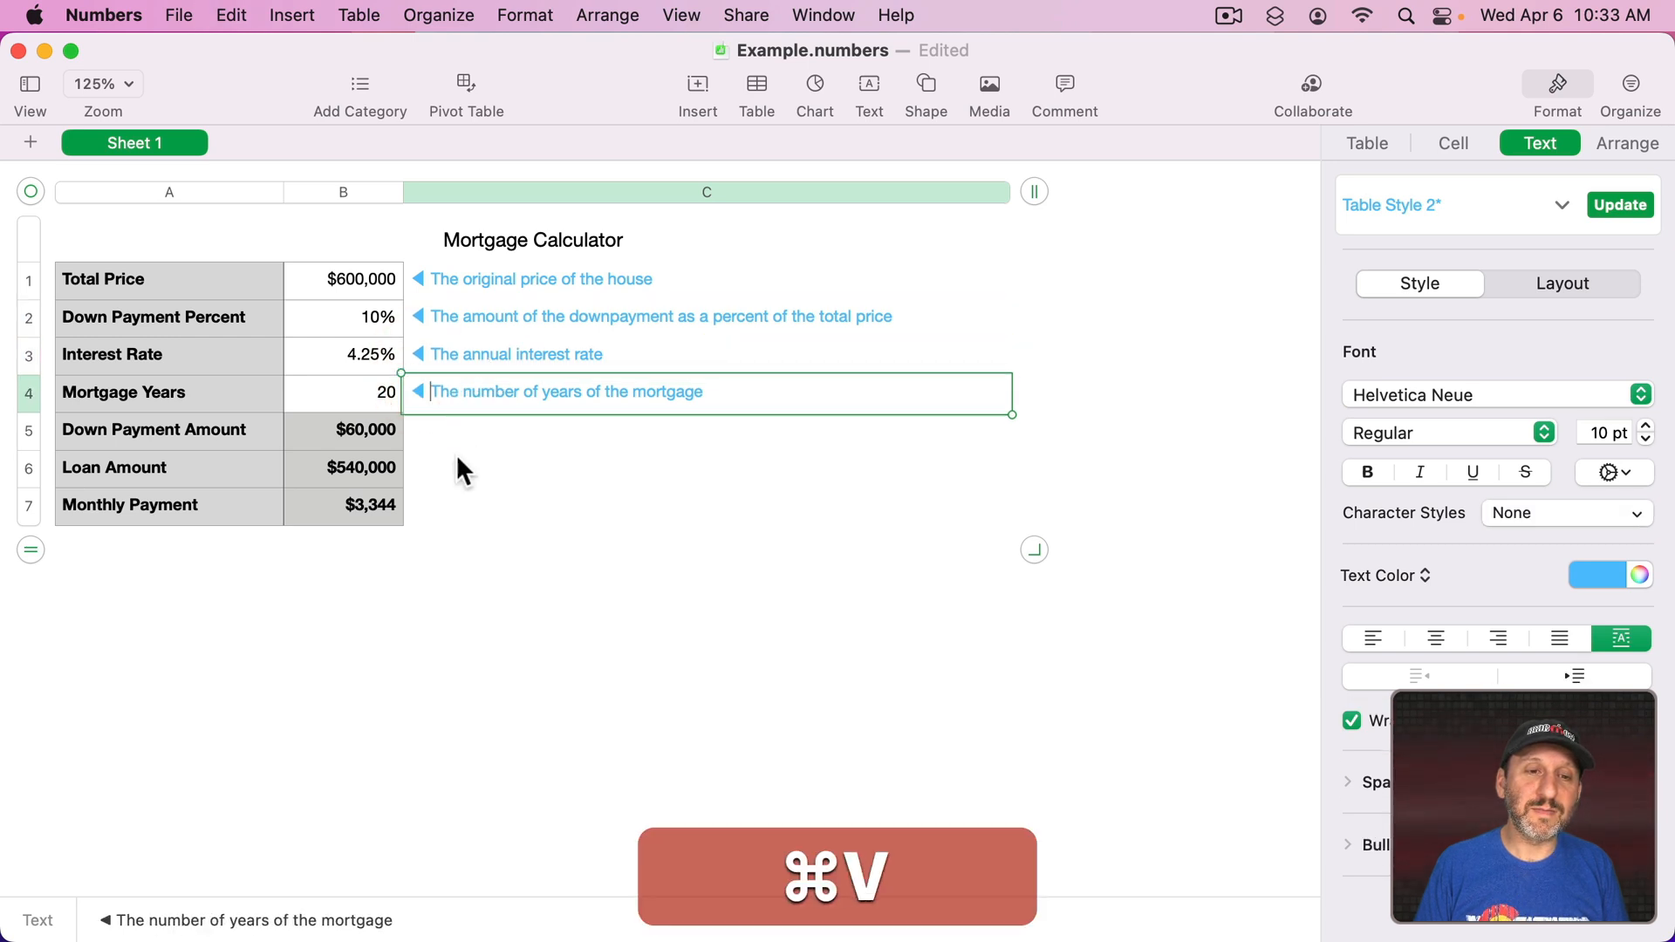
# Left-align the table title "Mortgage Calculator".
pyautogui.click(488, 239)
pyautogui.click(529, 244)
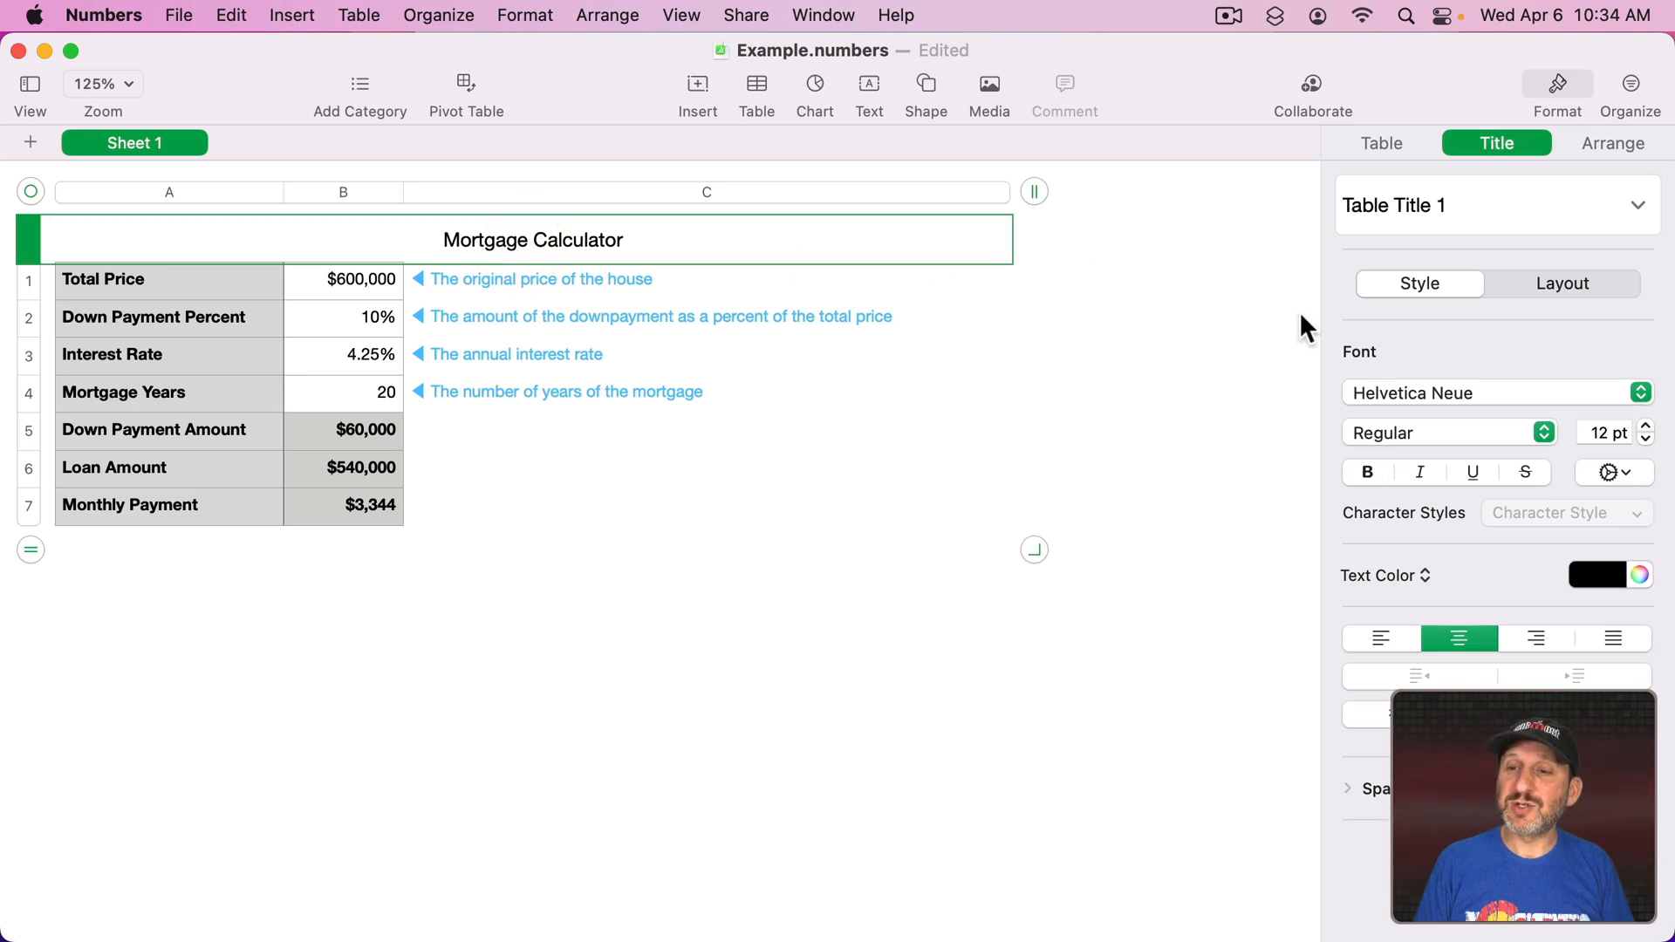
pyautogui.click(1375, 636)
pyautogui.click(724, 583)
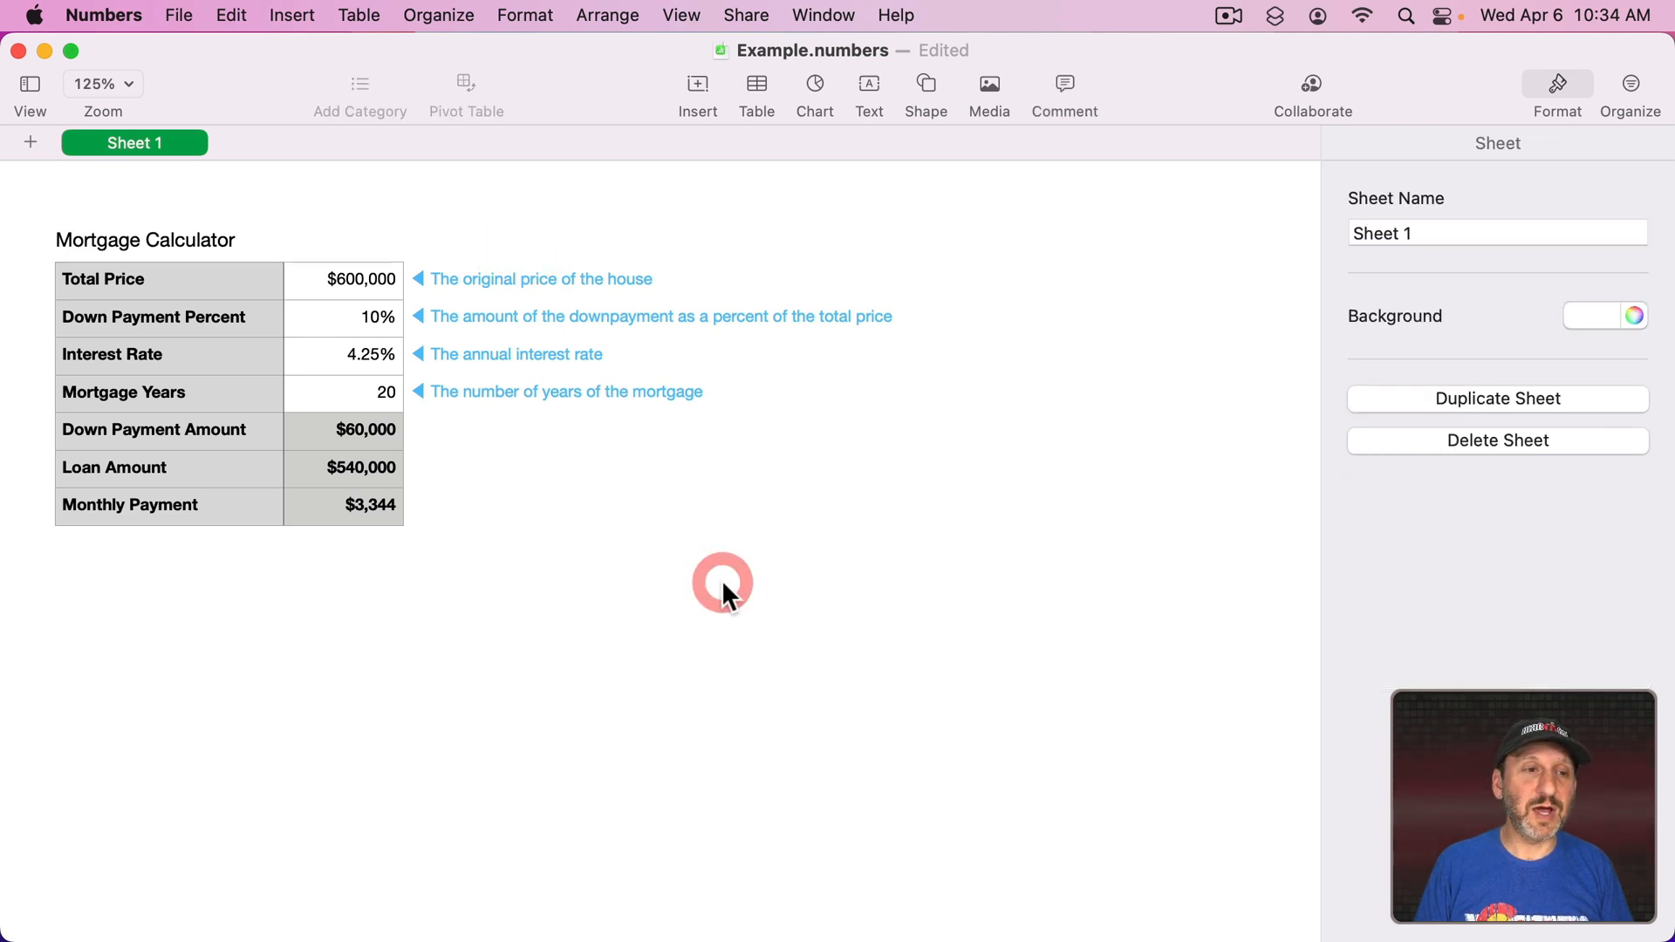
# Turn off the title of the mortgage table.
pyautogui.click(541, 342)
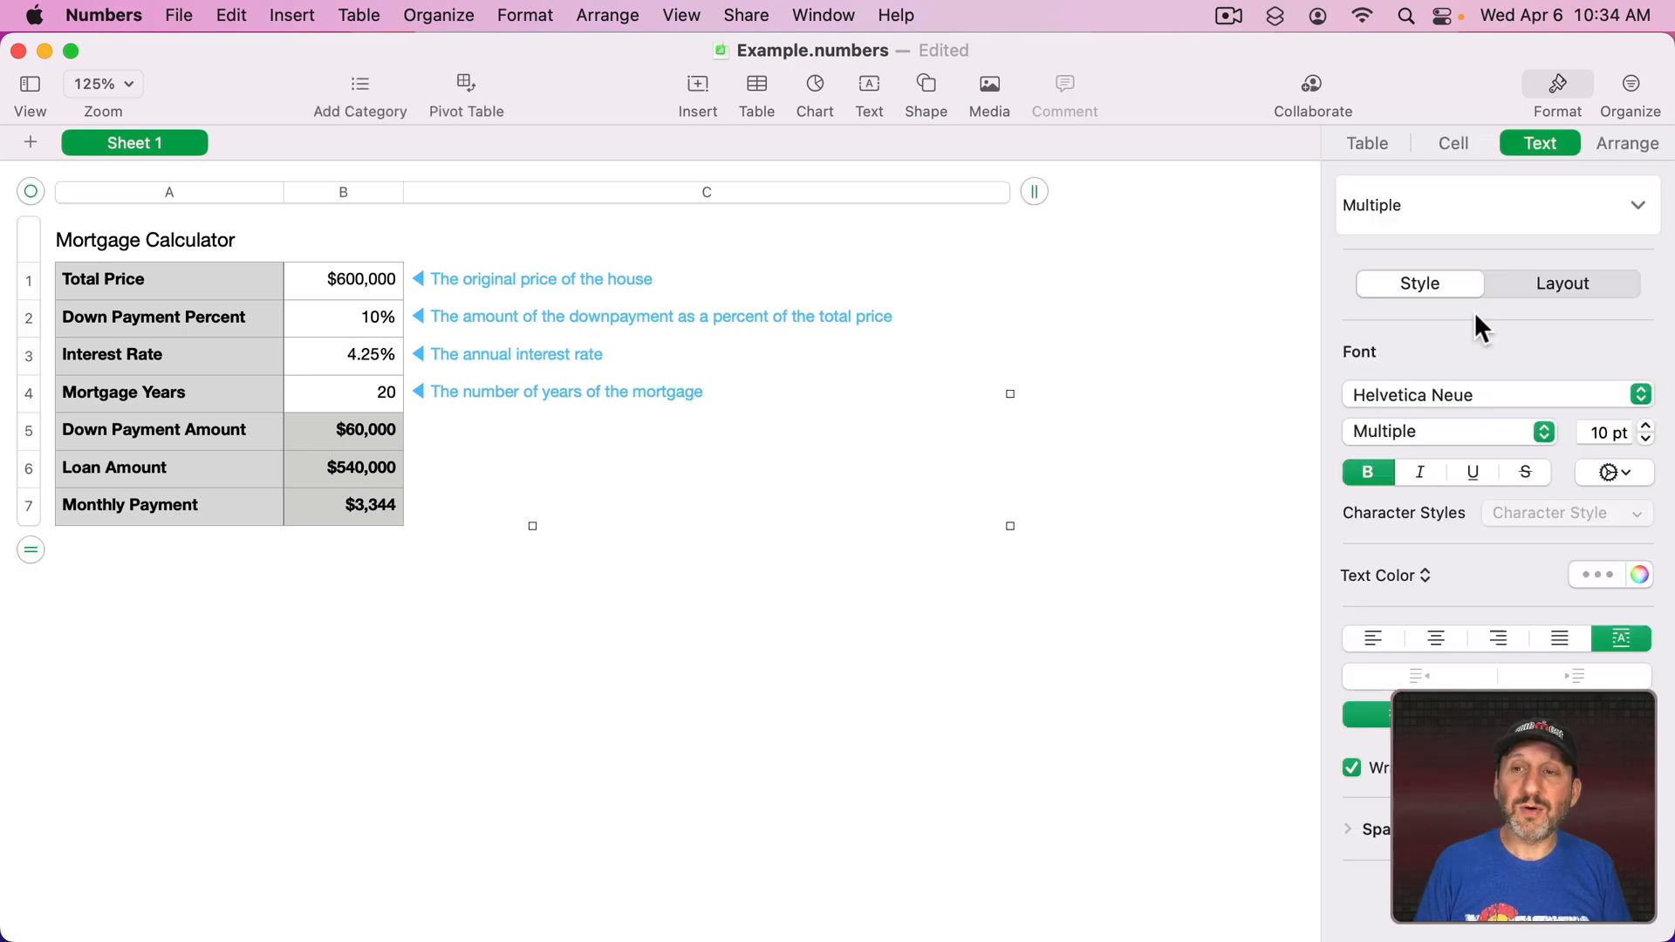
pyautogui.click(1376, 142)
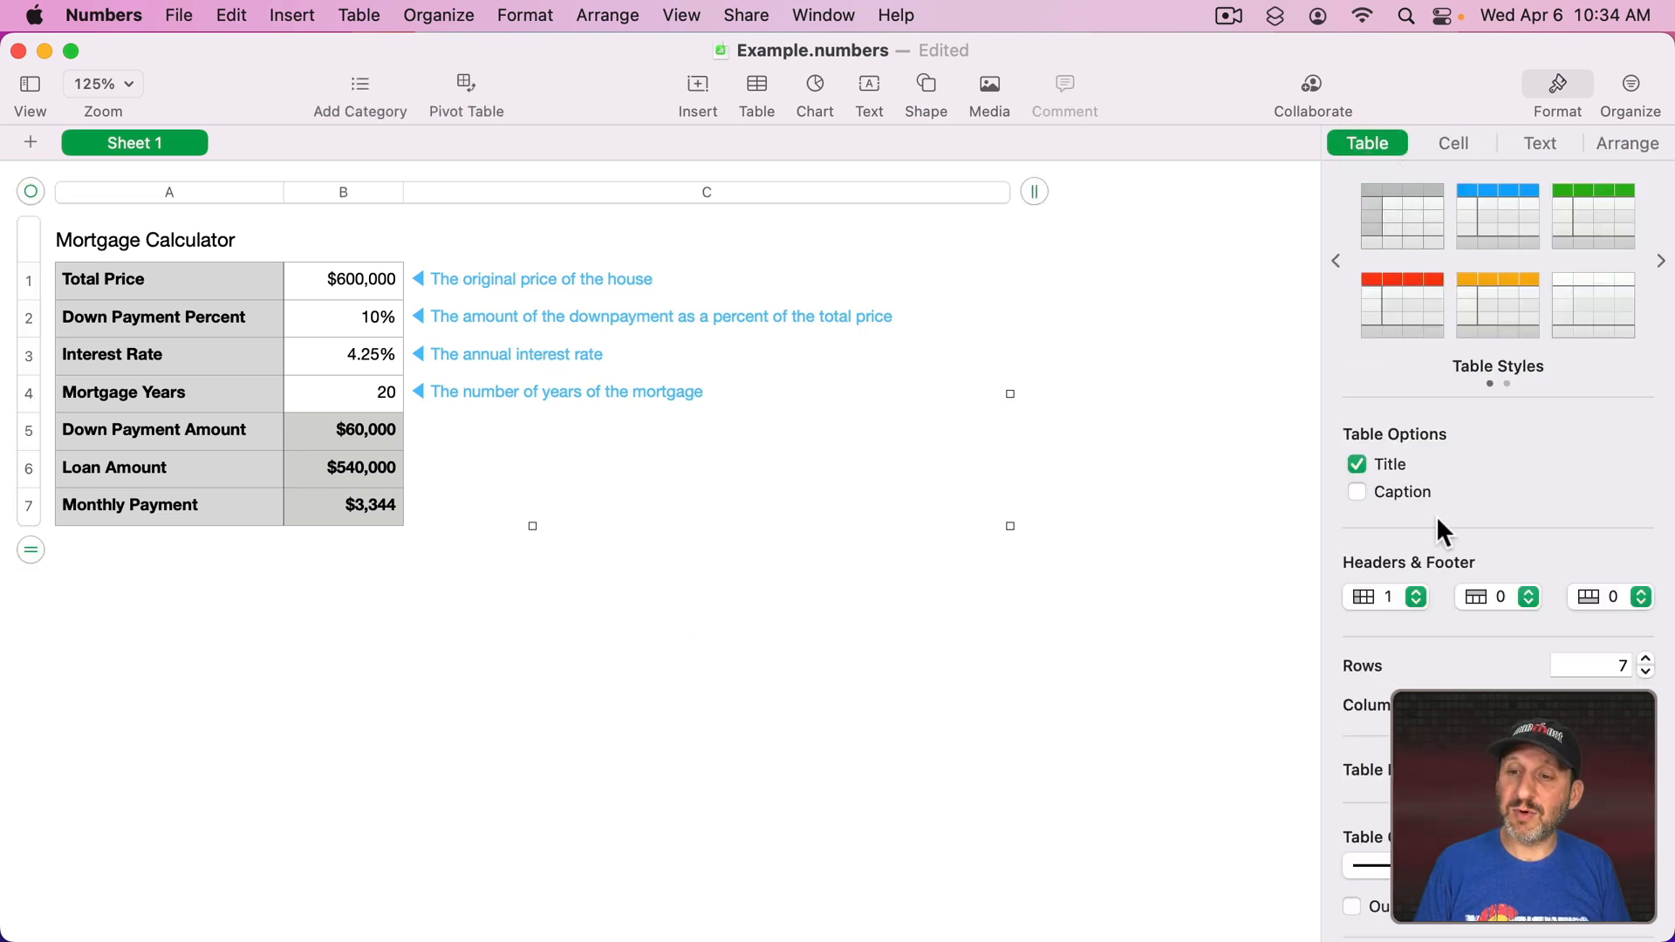
pyautogui.click(1357, 464)
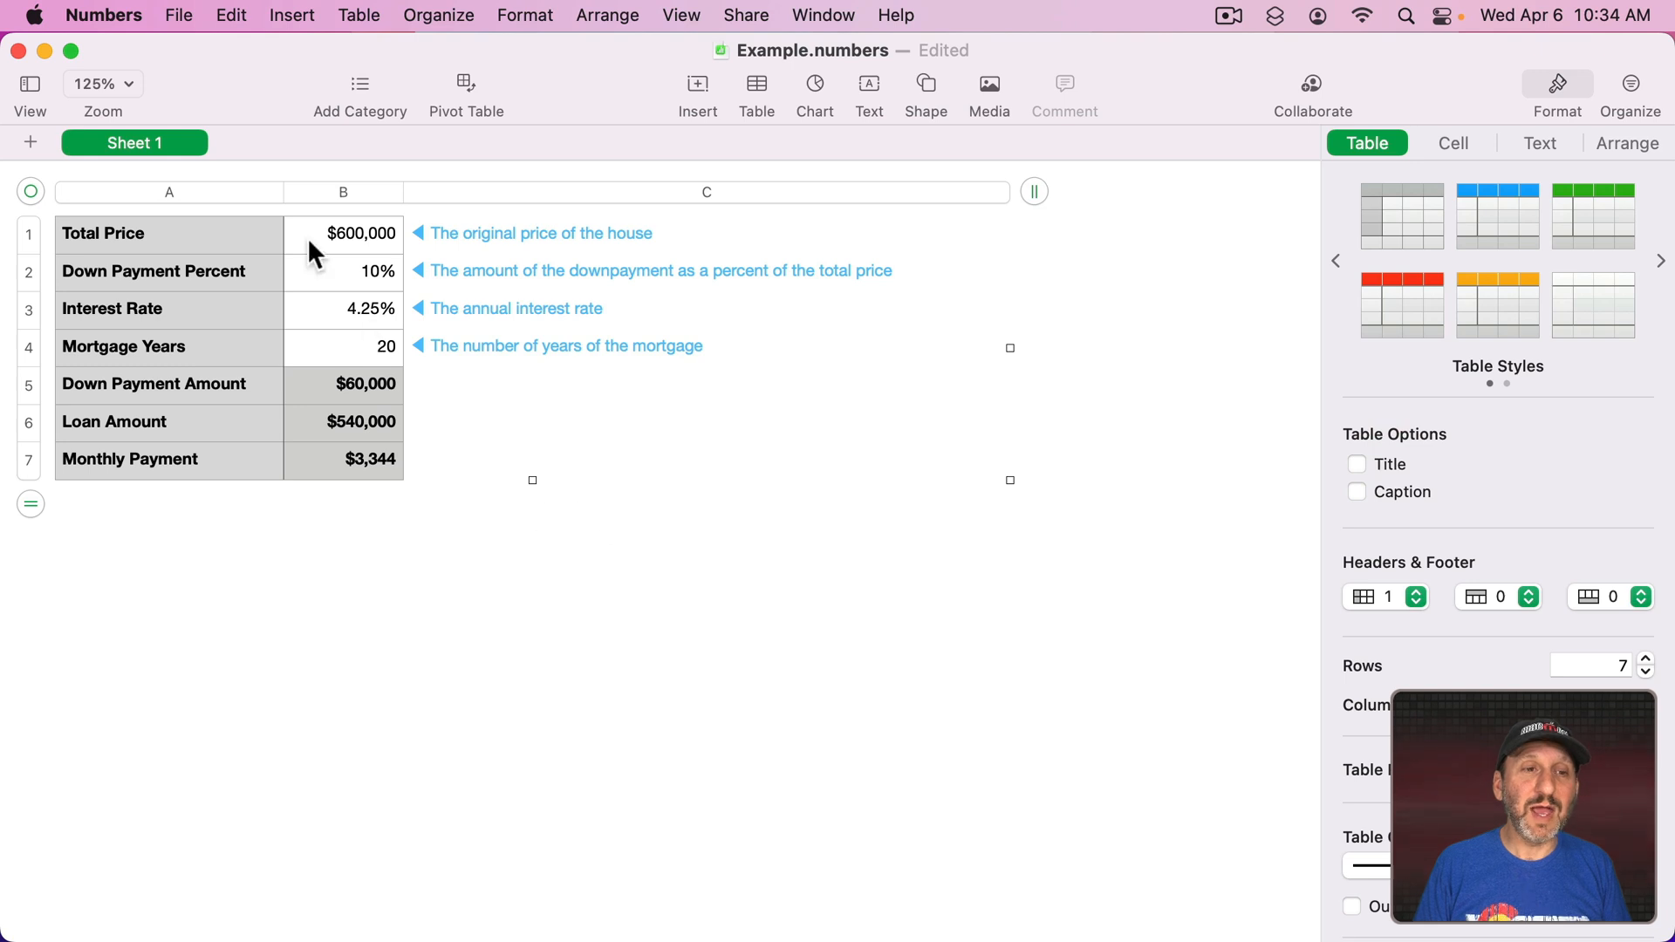
# Add a row above the Total Price row and set the table's number of header rows to 1.
pyautogui.click(42, 237)
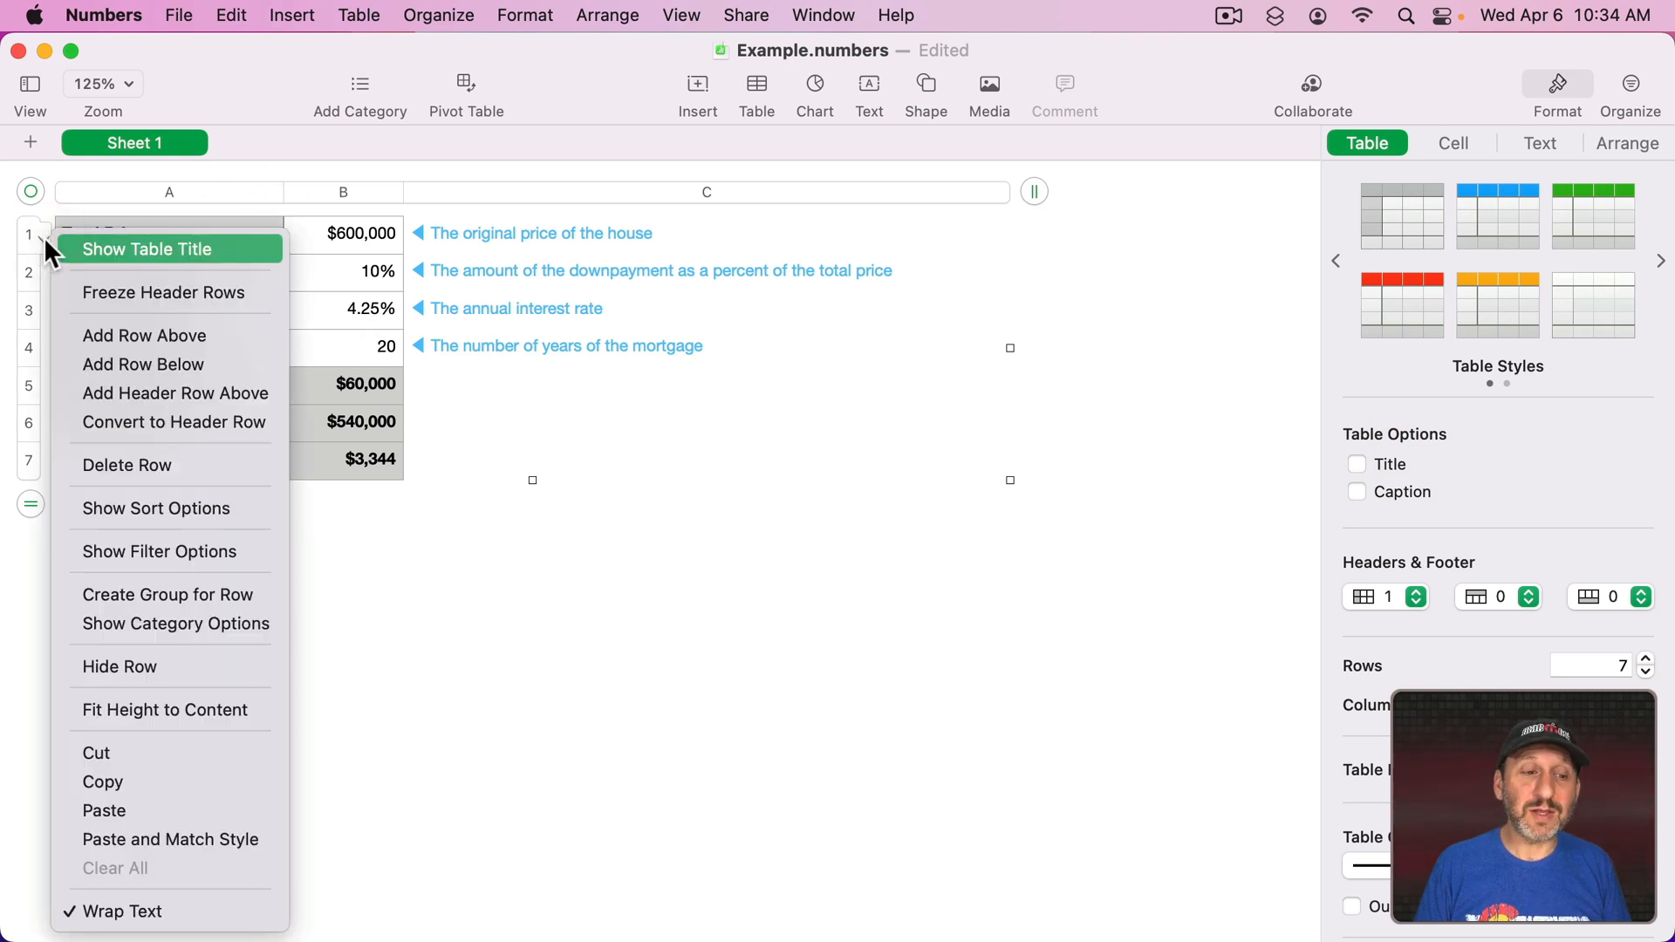
pyautogui.click(91, 336)
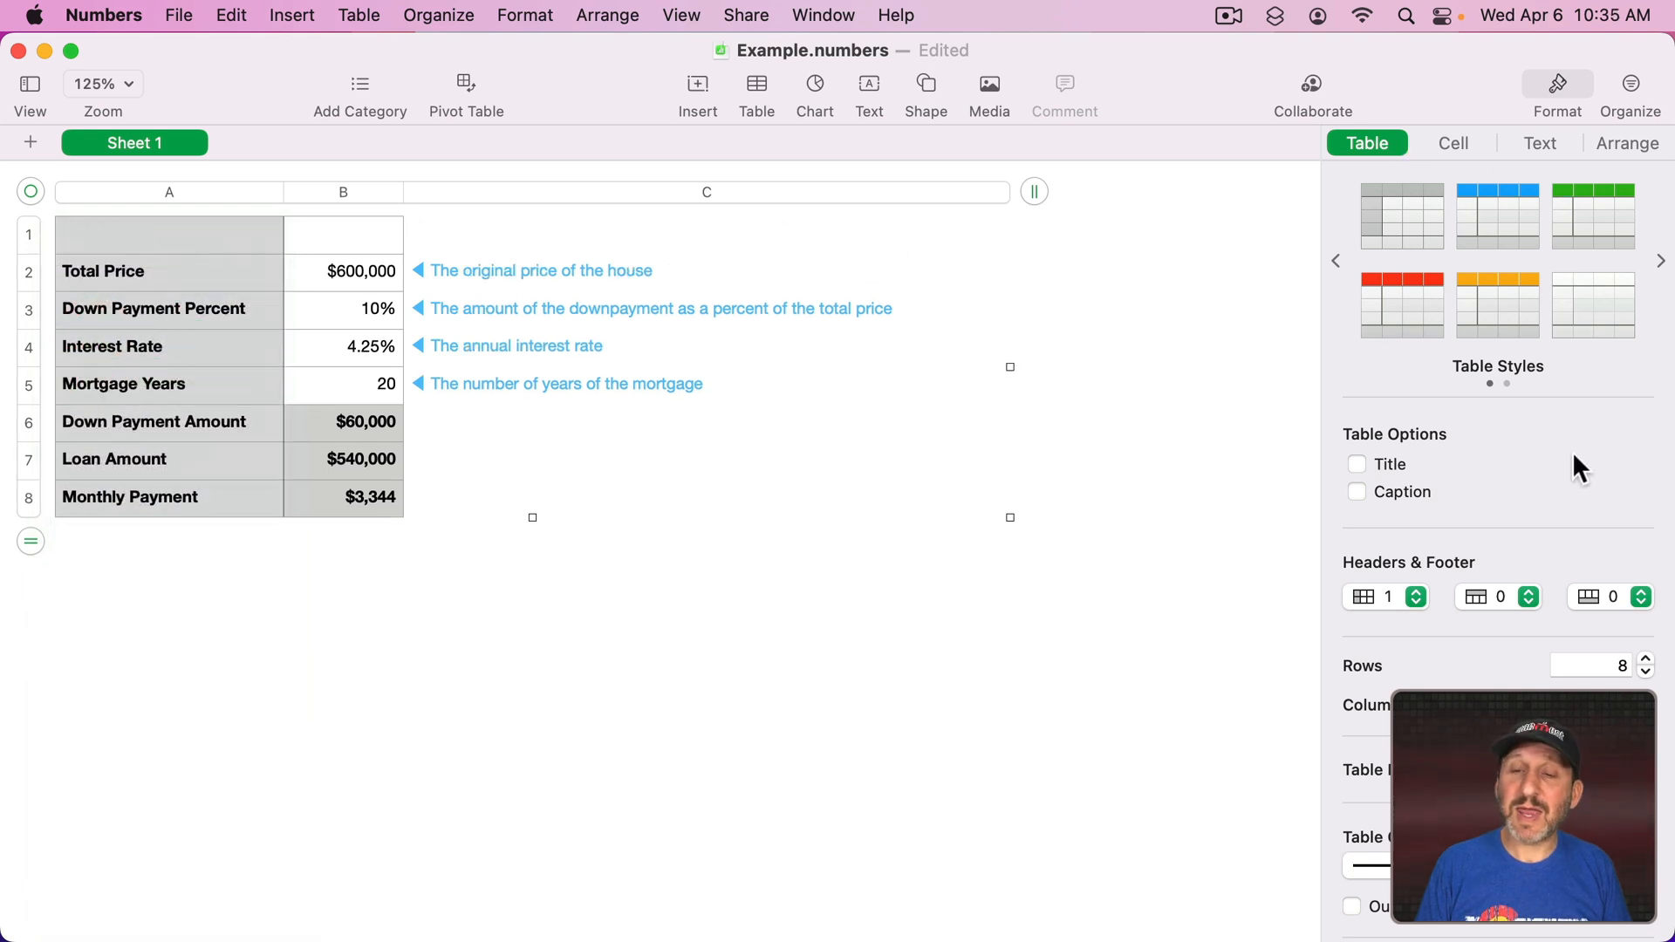
pyautogui.click(1527, 597)
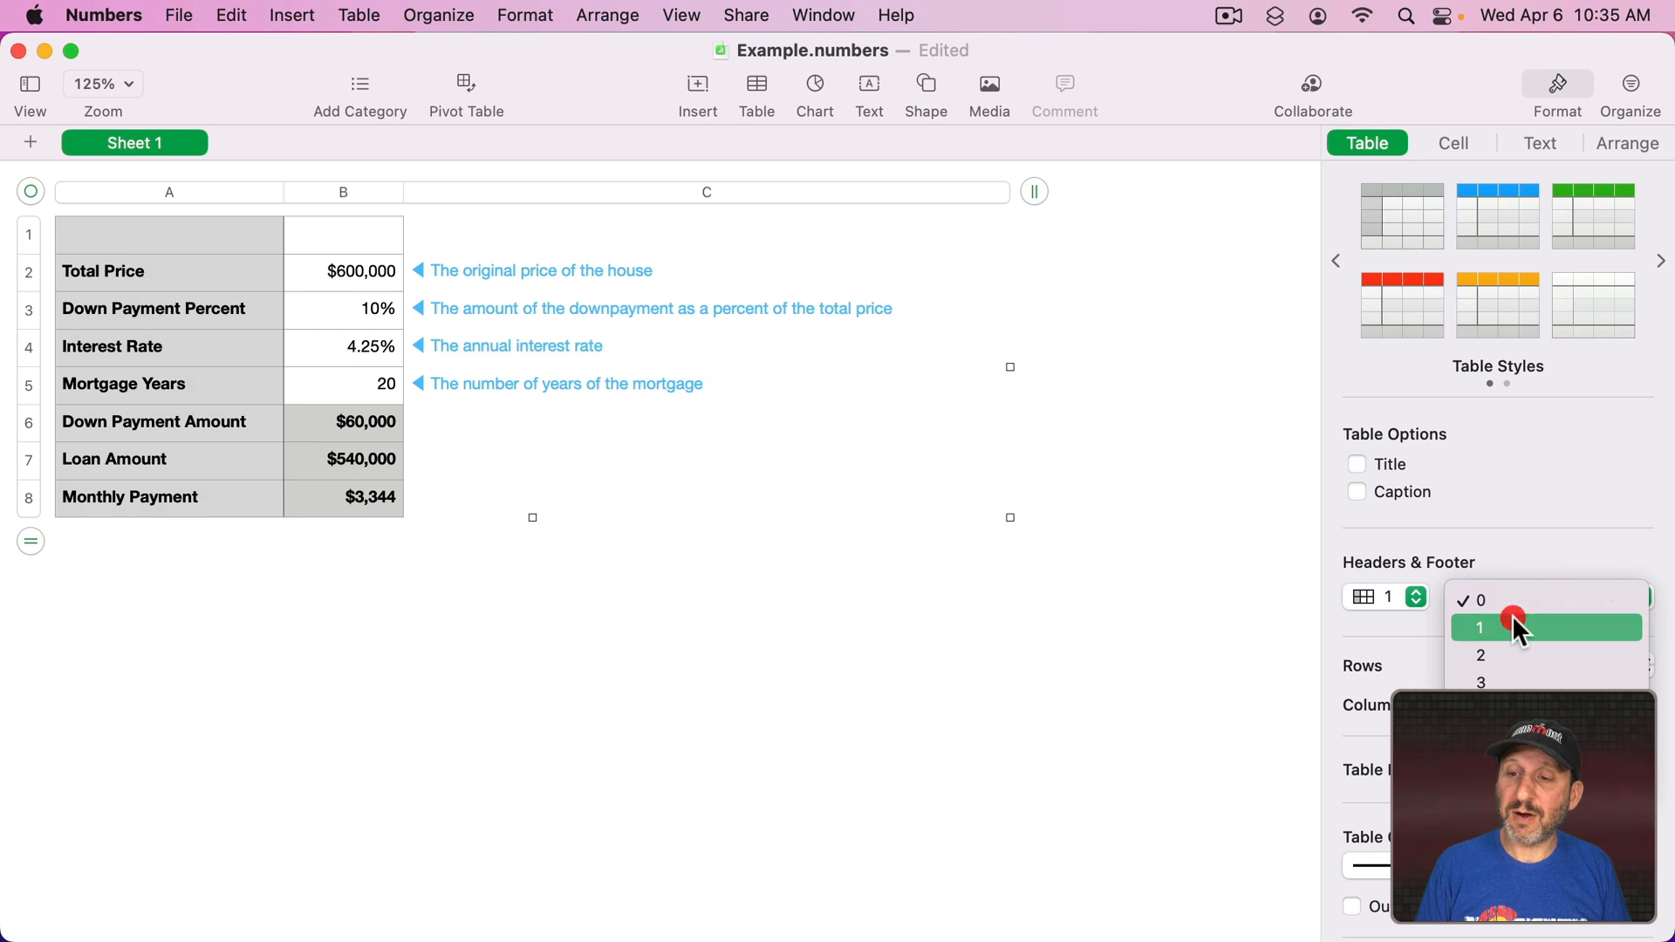
pyautogui.click(1513, 620)
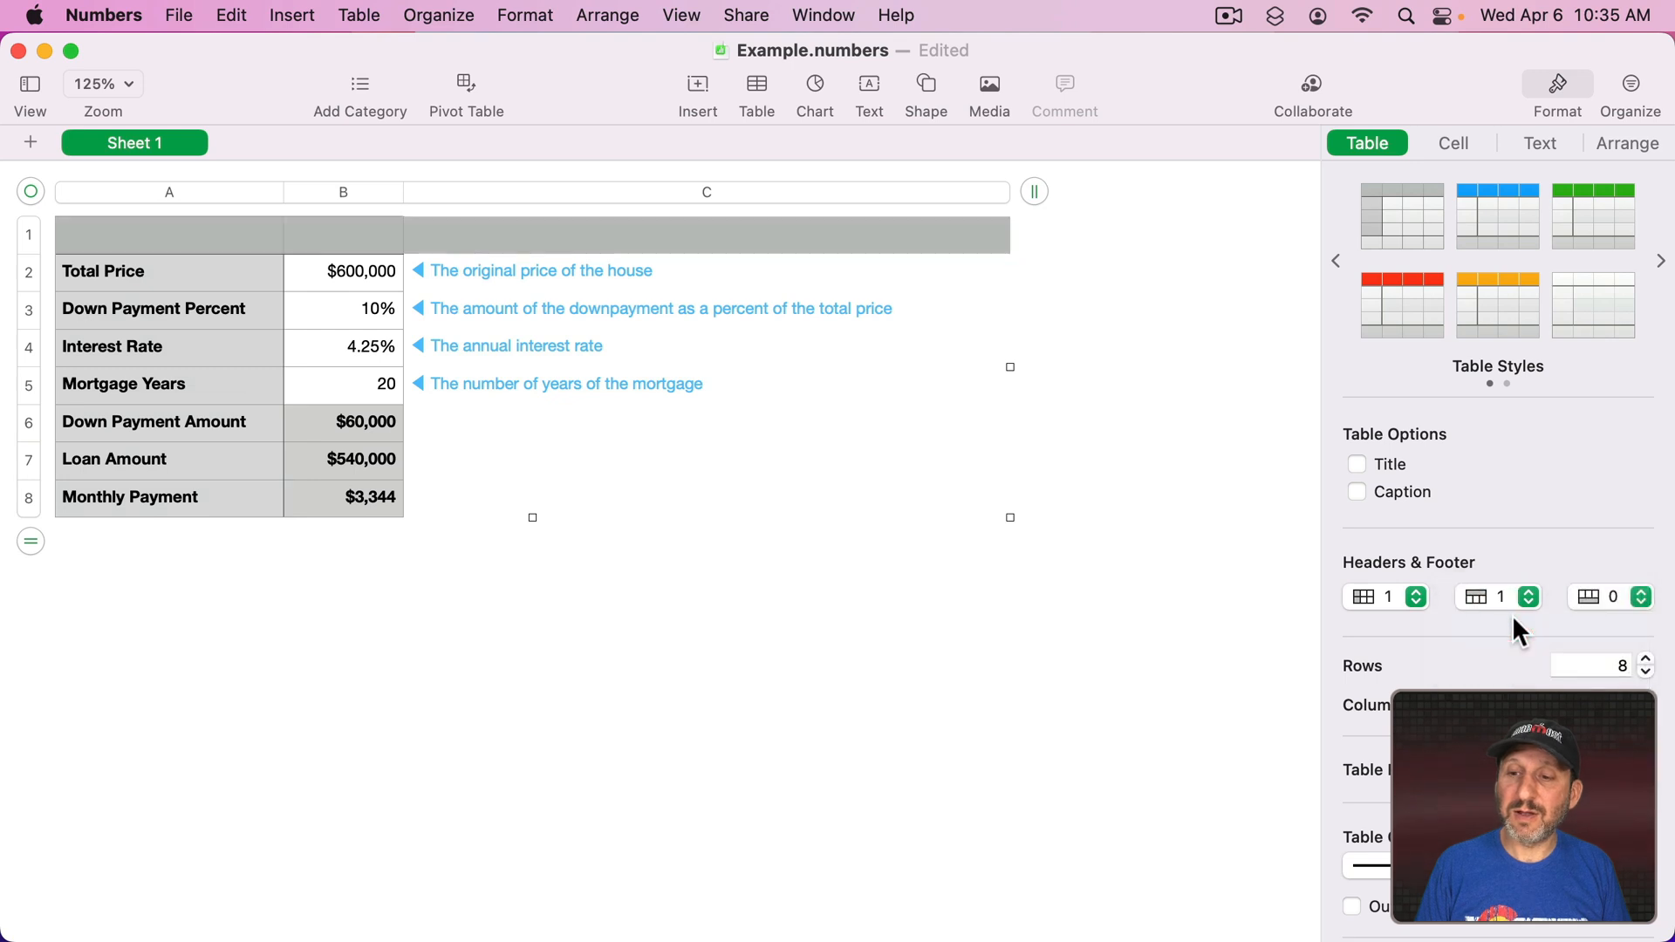
# Merge header cells A1 and B1 and enter "Mortgage Calculator" in the merged cell.
pyautogui.click(161, 237)
pyautogui.keyDown('shift'); pyautogui.click(328, 237); pyautogui.keyUp('shift')
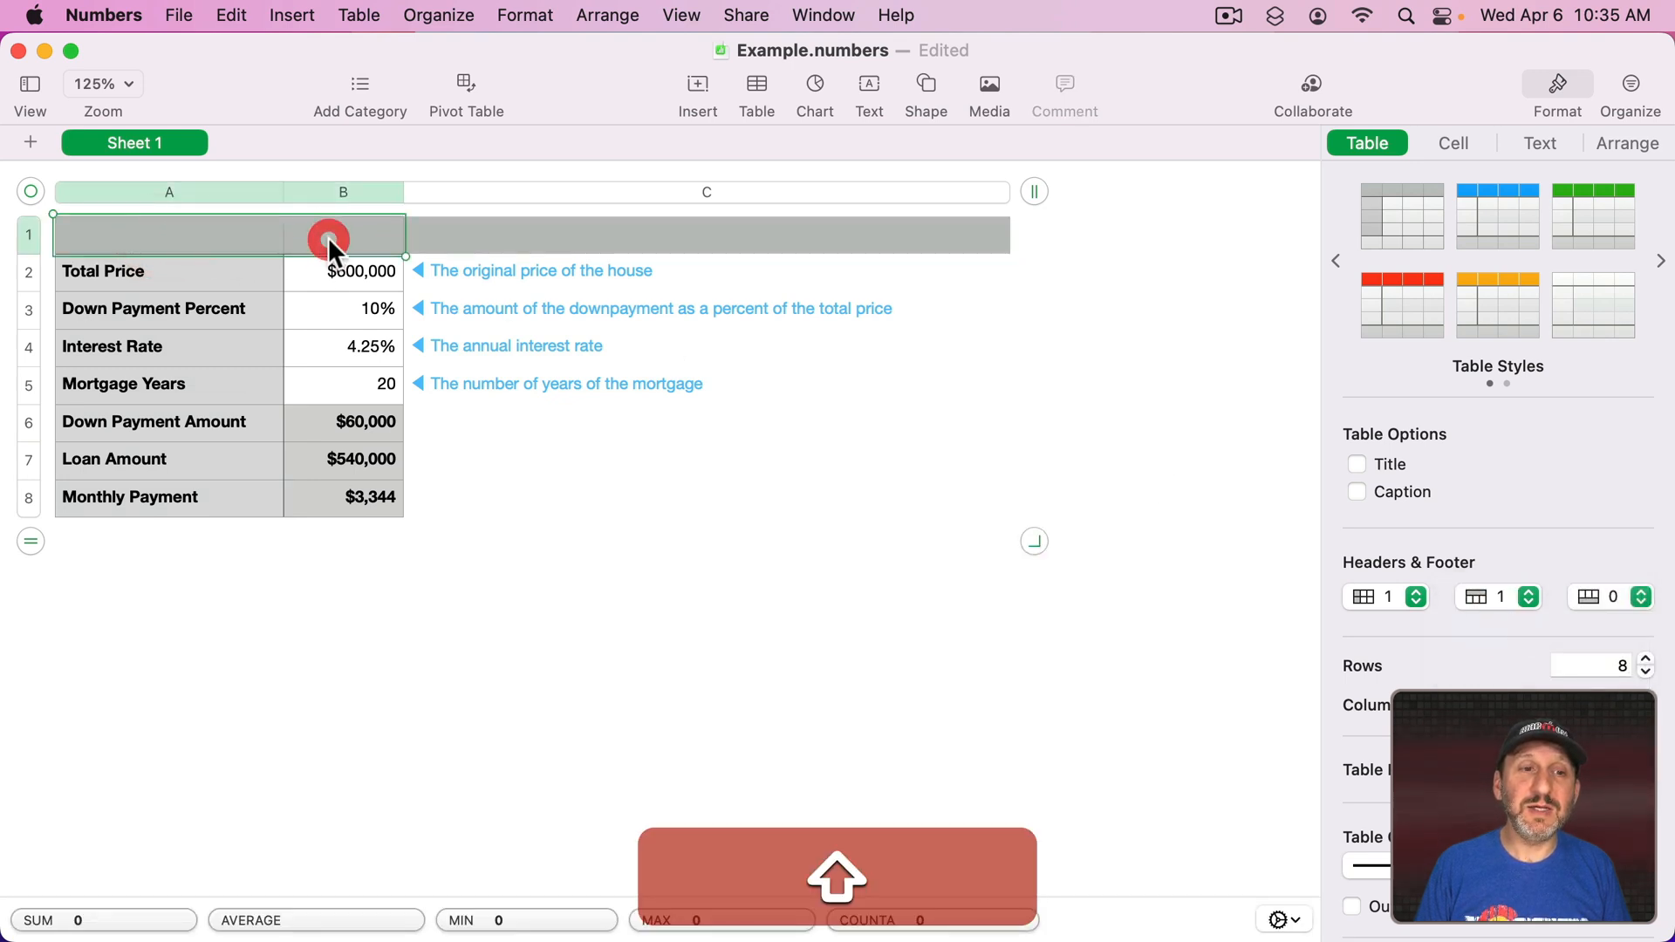
pyautogui.keyDown('ctrl'); pyautogui.click(328, 237); pyautogui.keyUp('ctrl')
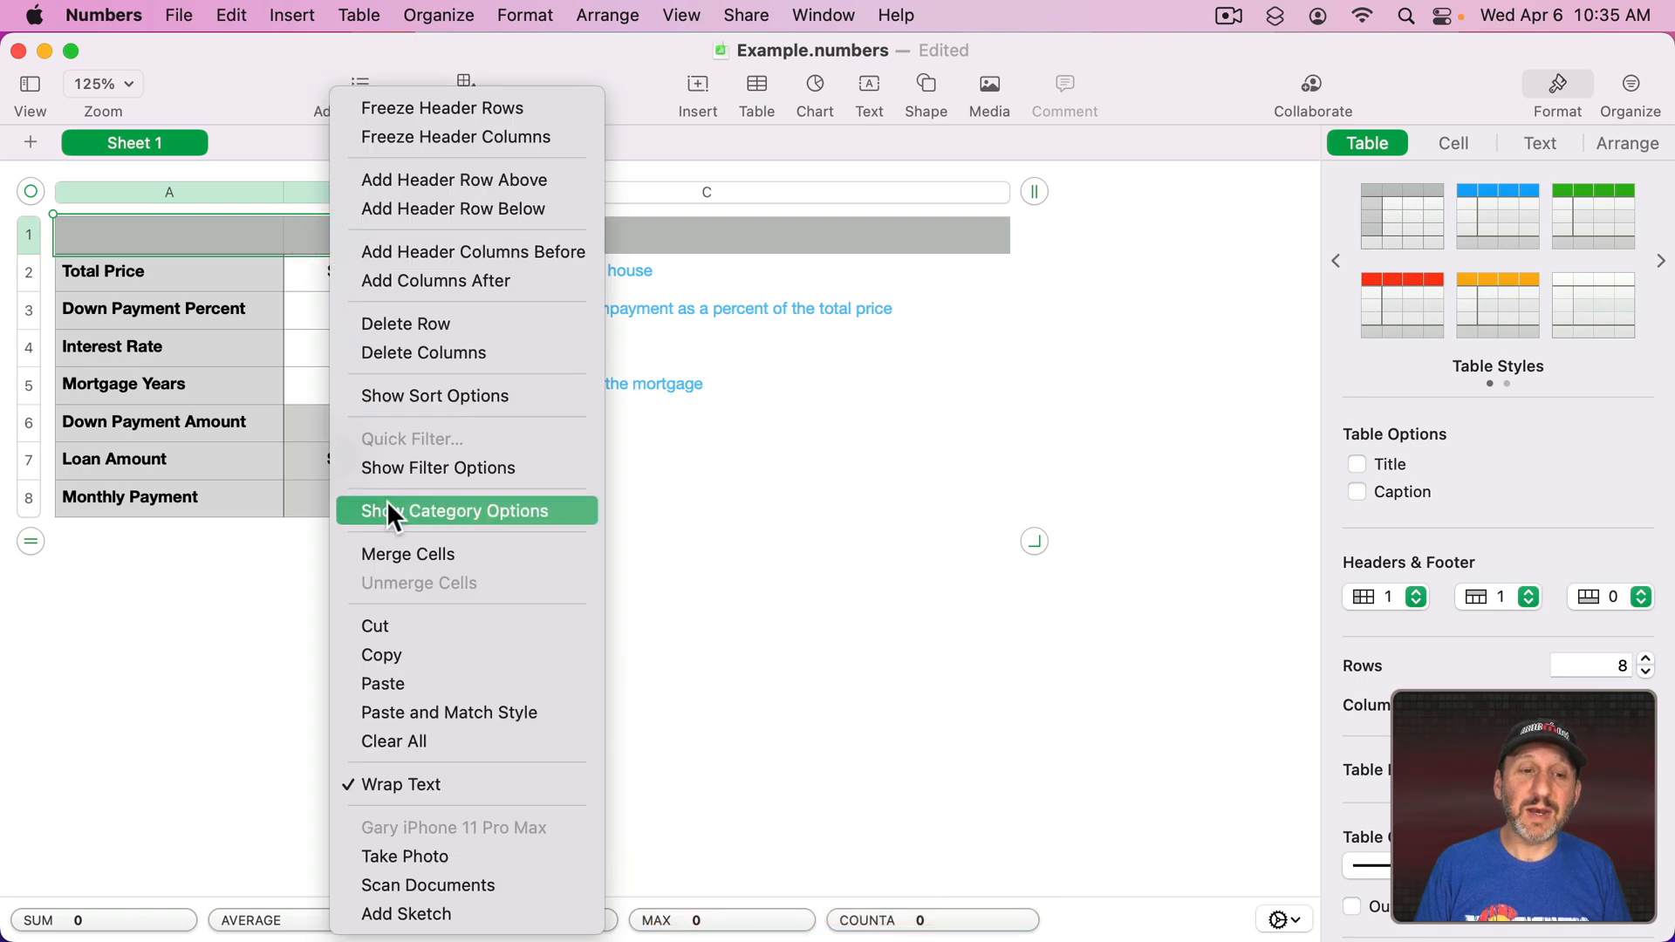
pyautogui.click(396, 555)
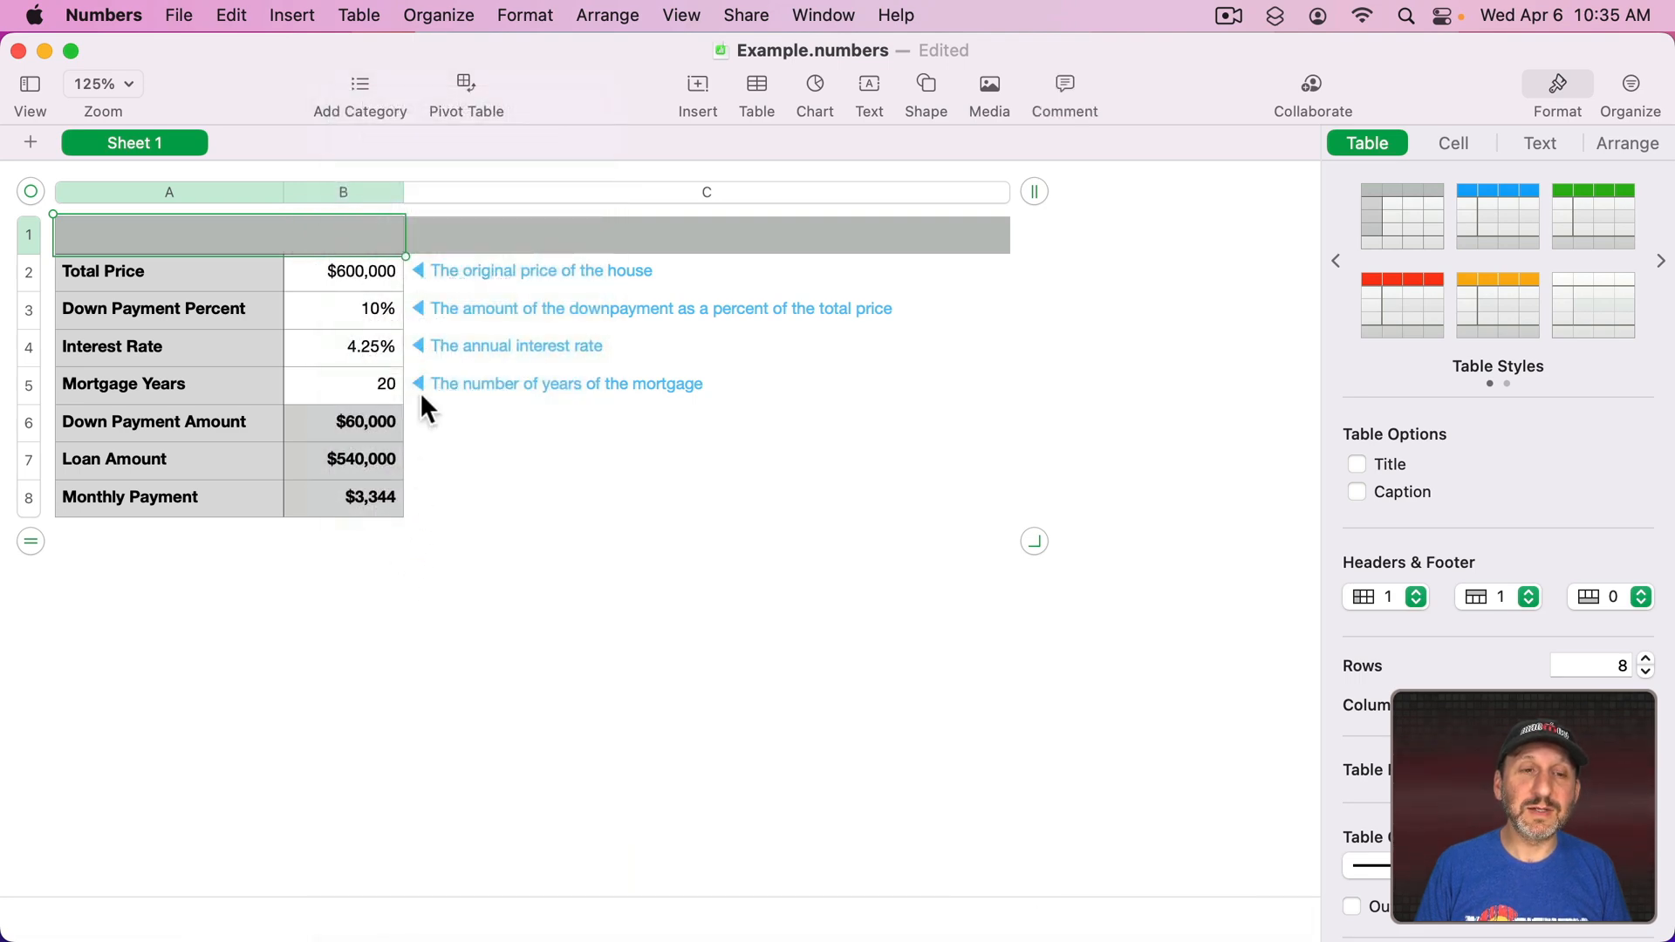
pyautogui.doubleClick(175, 230)
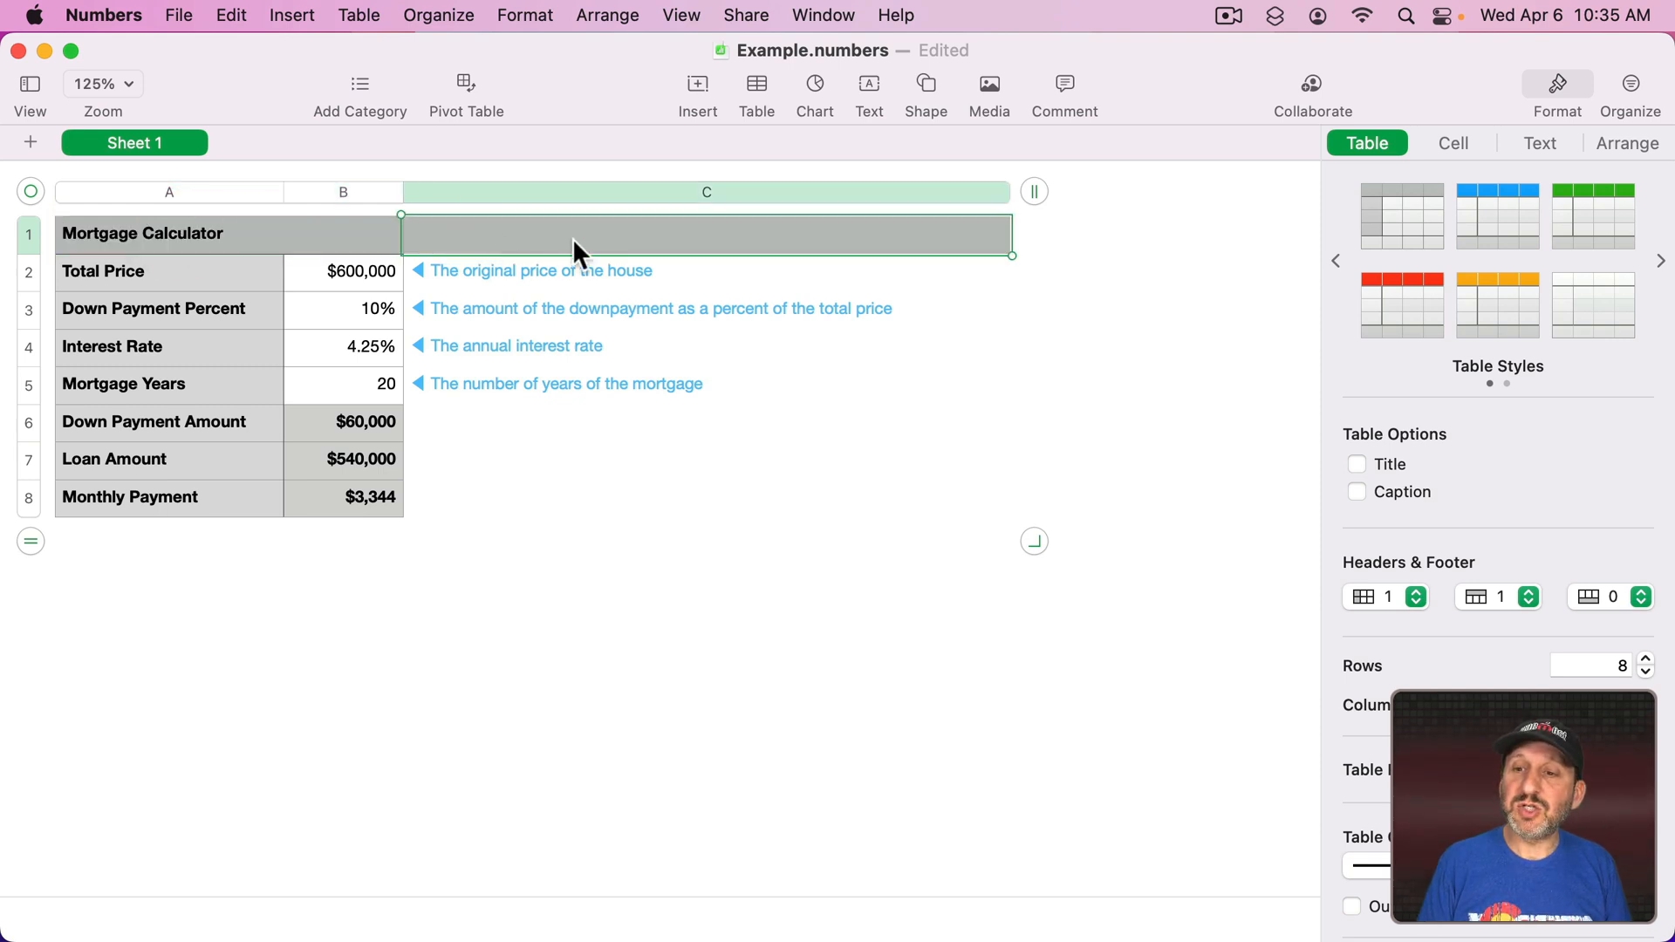
# Set the fill of header cell C1 to No Fill.
pyautogui.click(1454, 143)
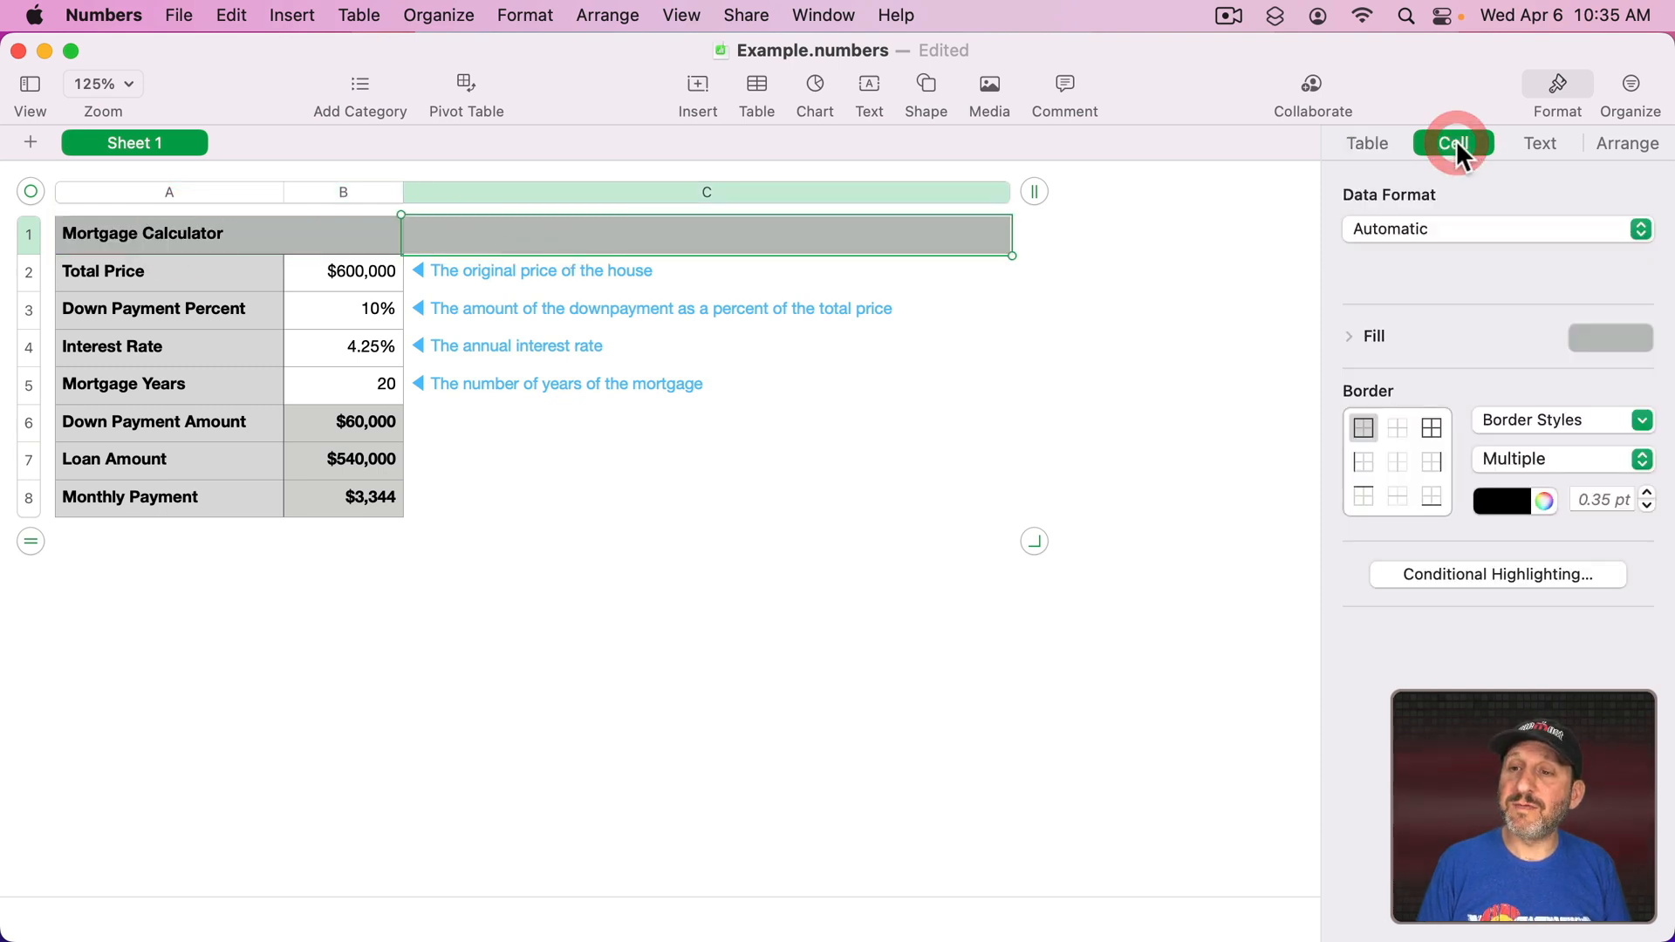
pyautogui.click(1636, 338)
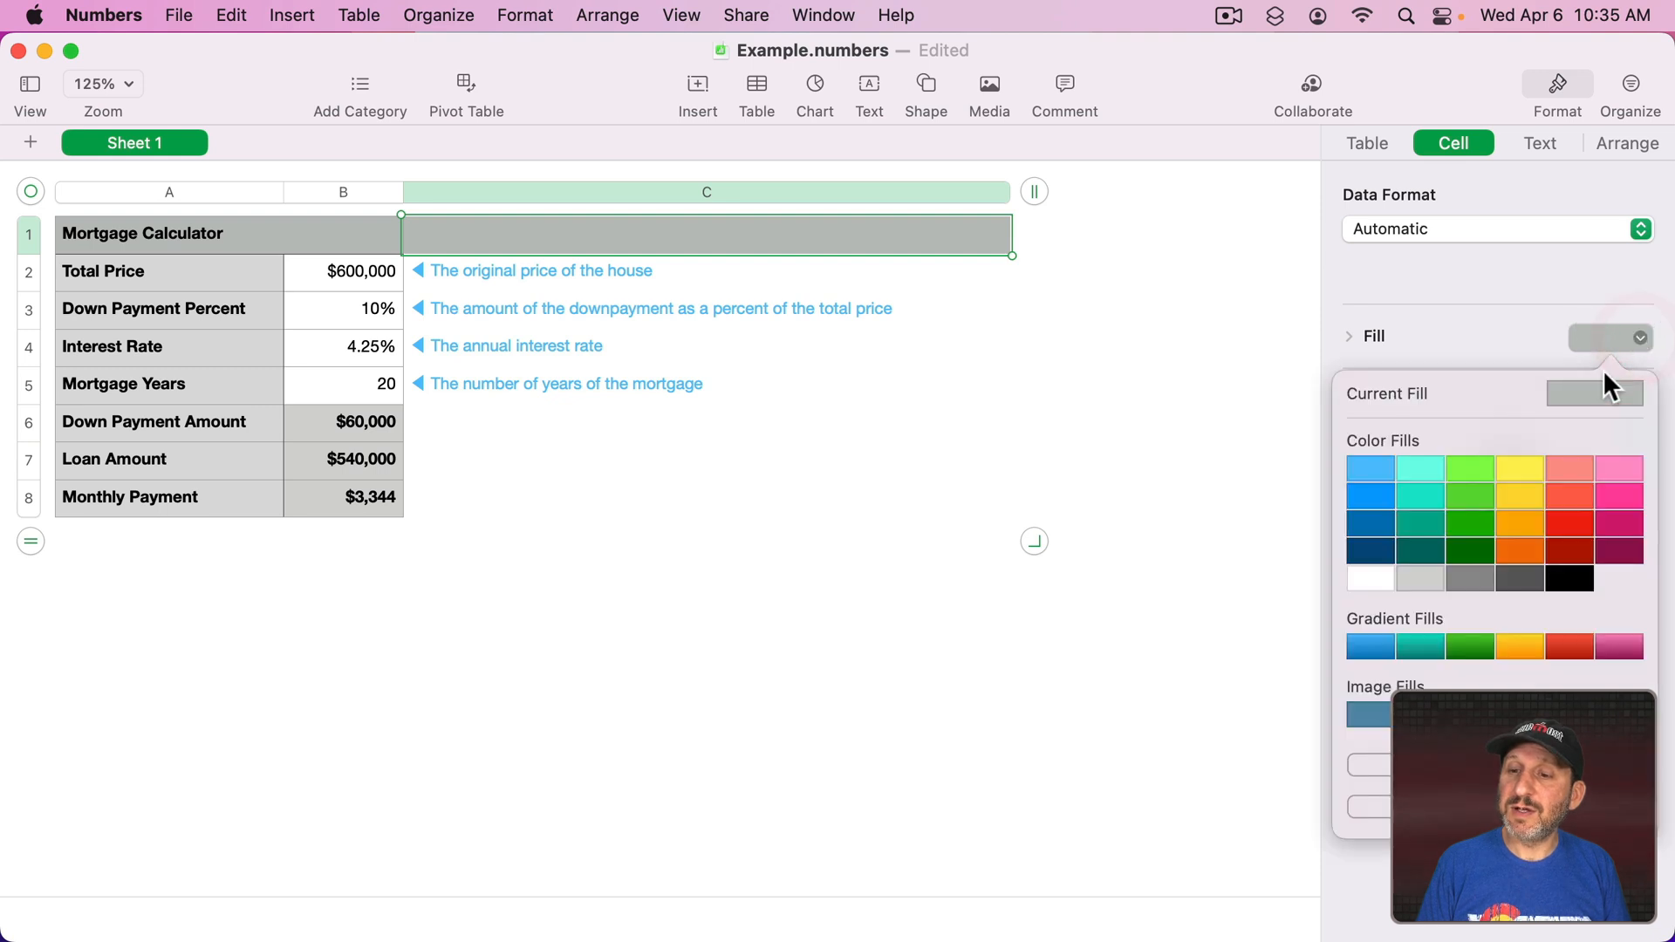
pyautogui.click(1488, 806)
pyautogui.click(691, 547)
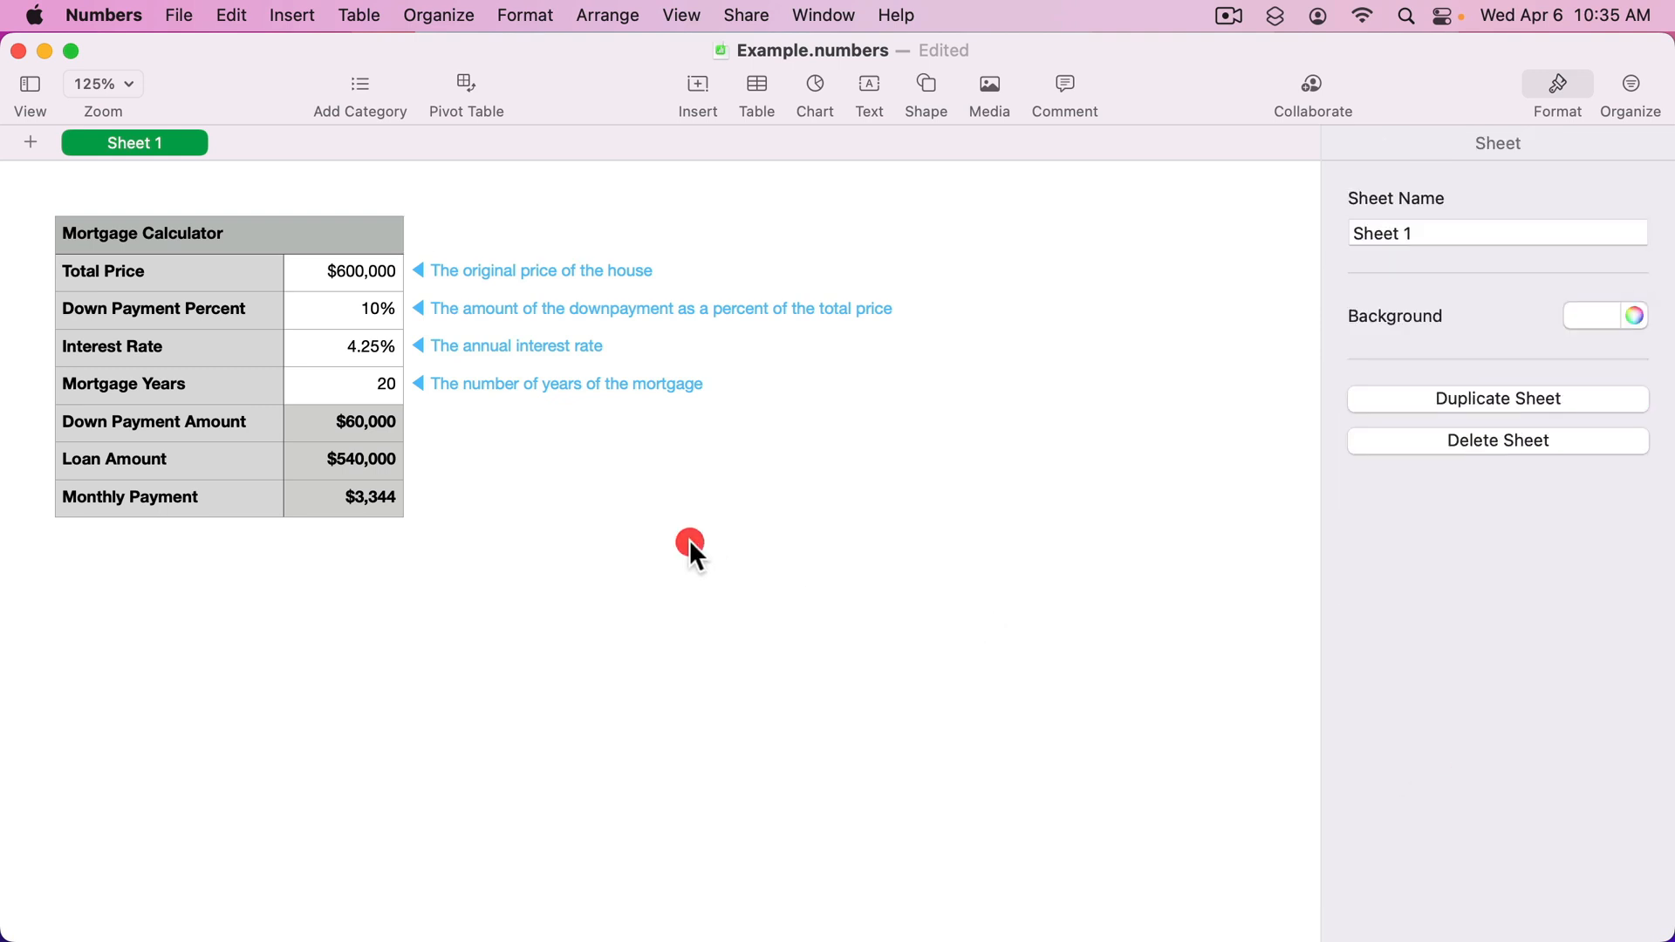
# Center the text of the merged Mortgage Calculator header cell.
pyautogui.click(175, 234)
pyautogui.click(1535, 147)
pyautogui.click(1438, 636)
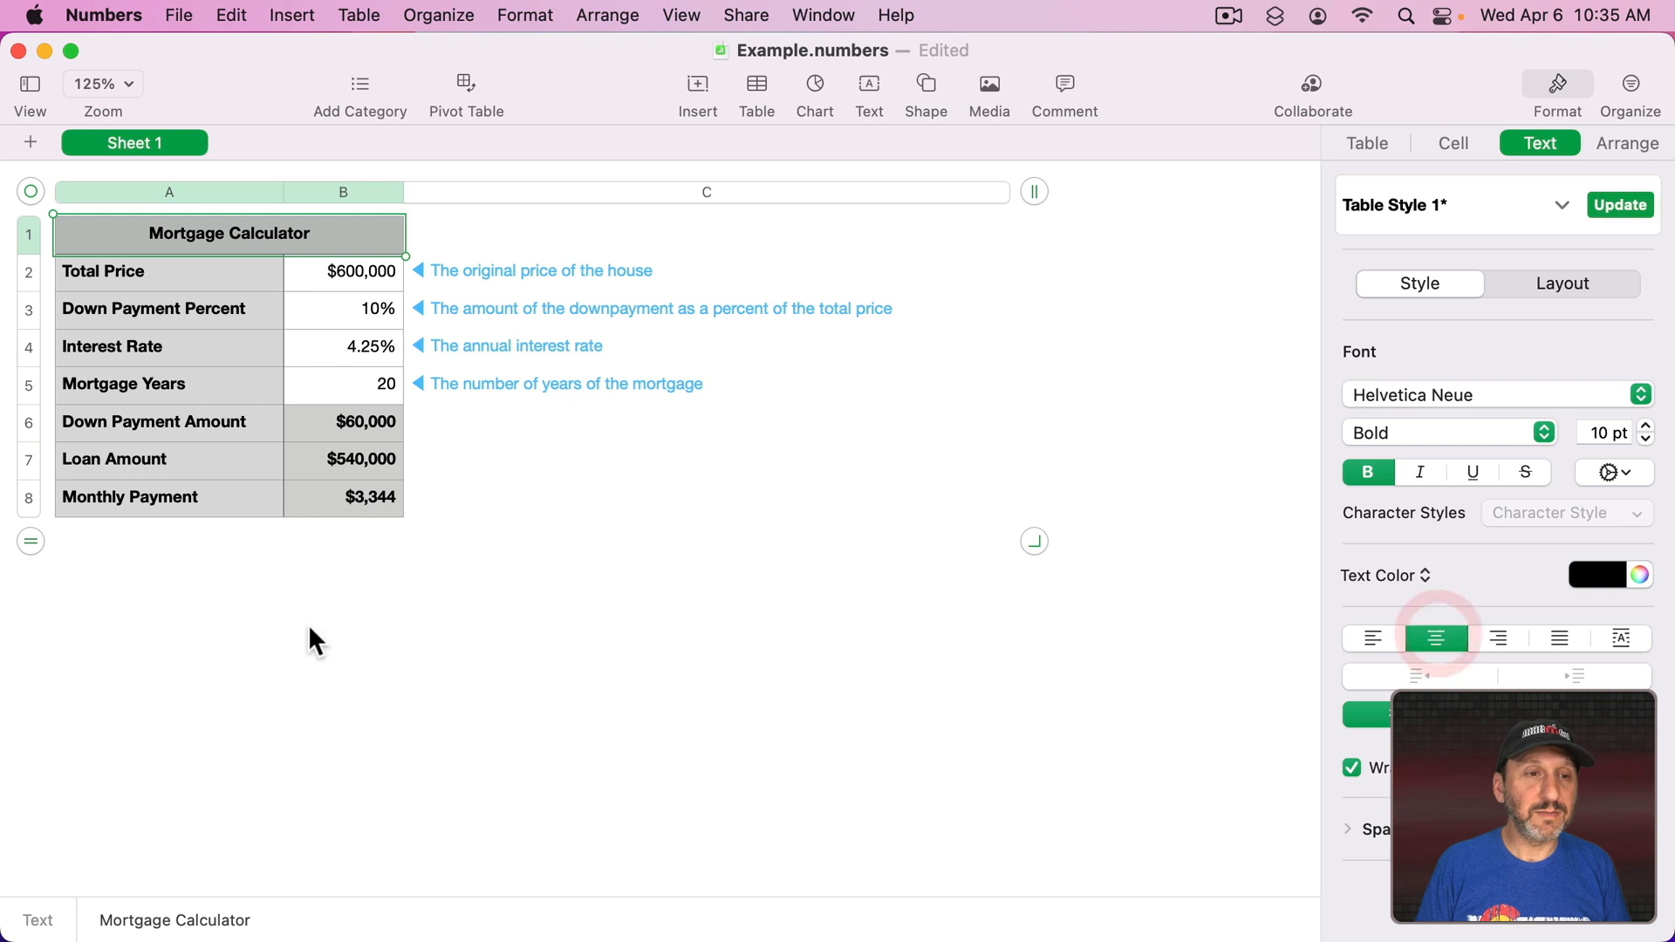
pyautogui.click(344, 636)
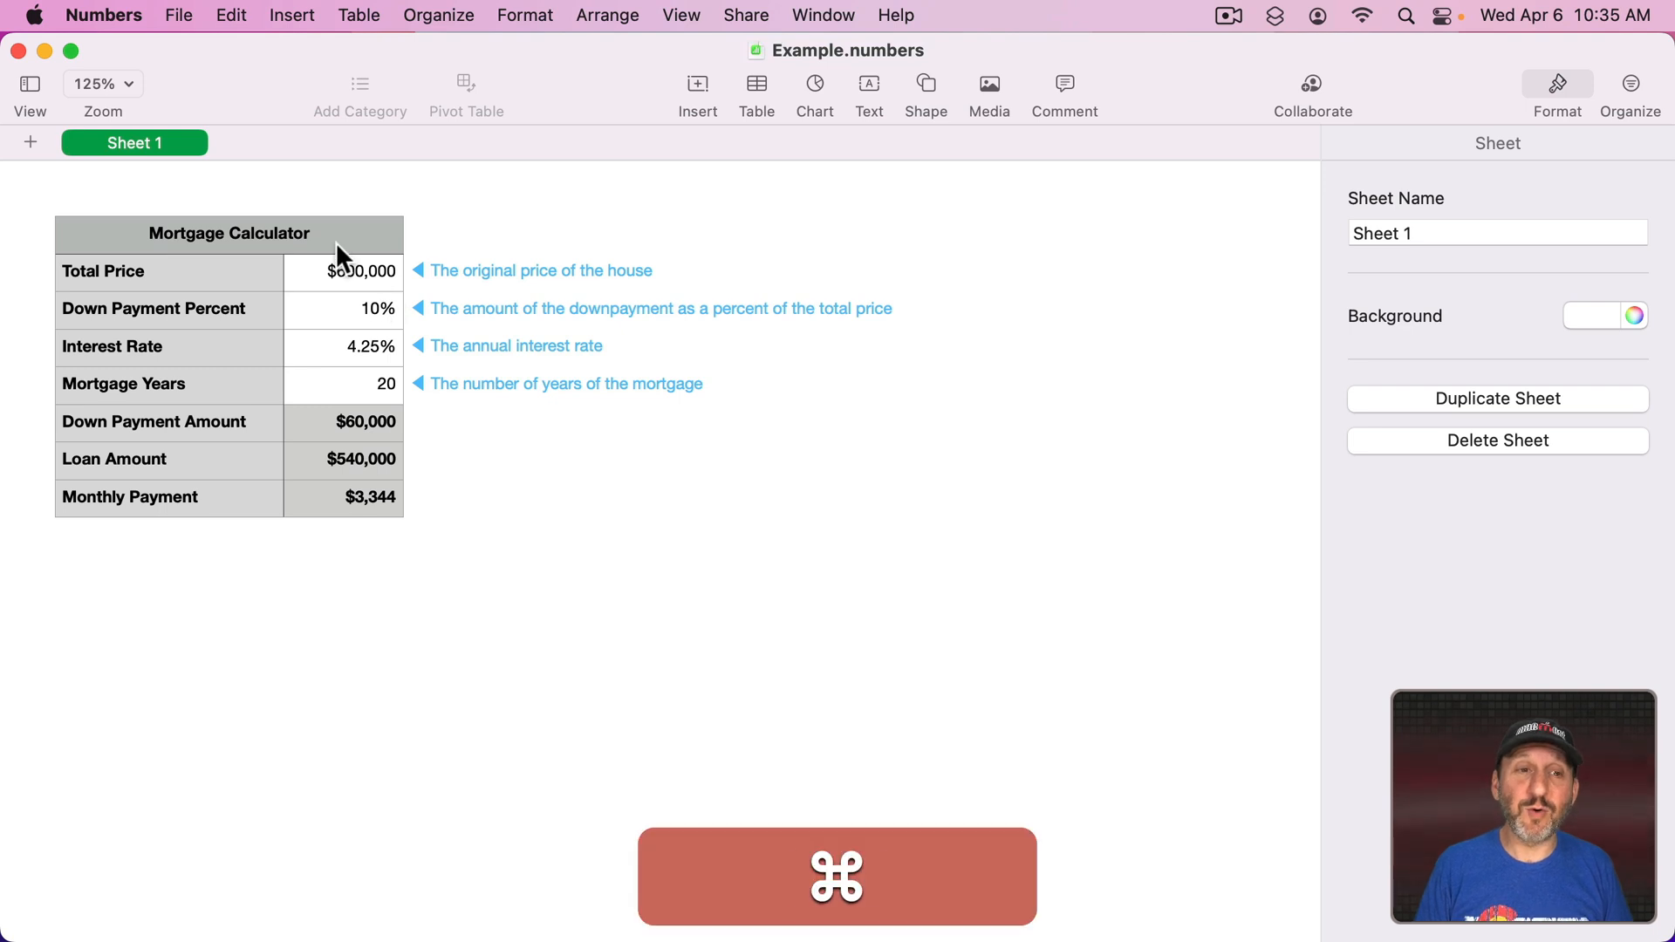
# Undo the header row and instruction column changes to bring back the original two-column table with its title.
pyautogui.press('super+z')
pyautogui.press('super+z')
pyautogui.press('super+z')
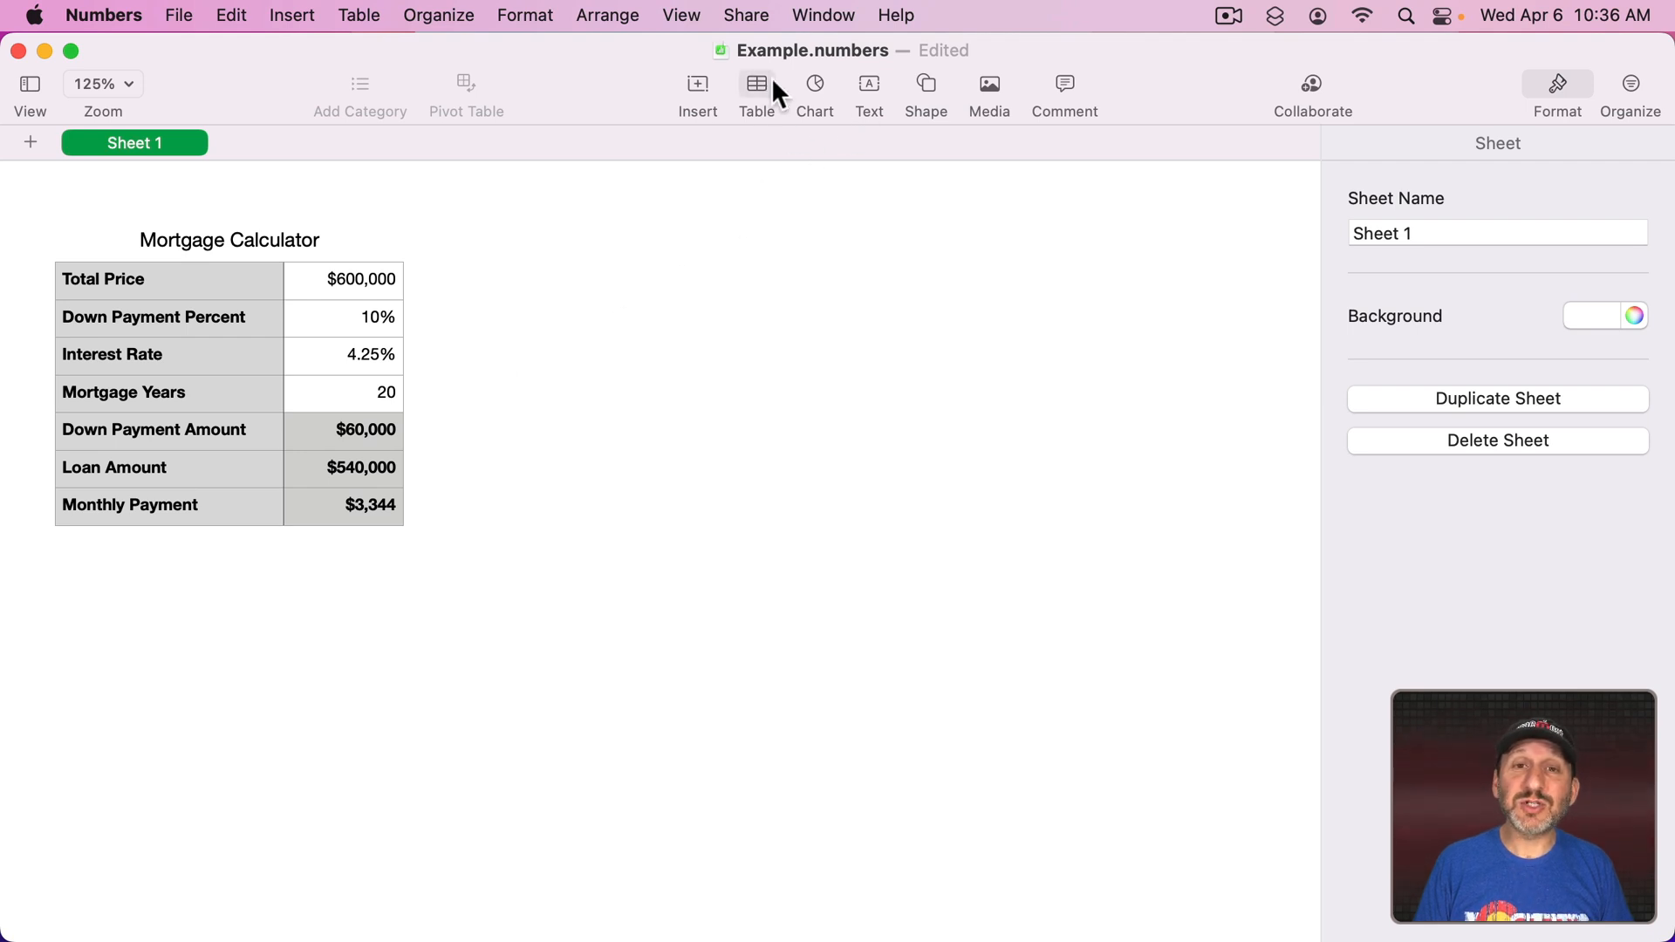
# Add a text box reading "The amount you need to put down when buying the house" beside the Down Payment Amount row.
pyautogui.click(877, 91)
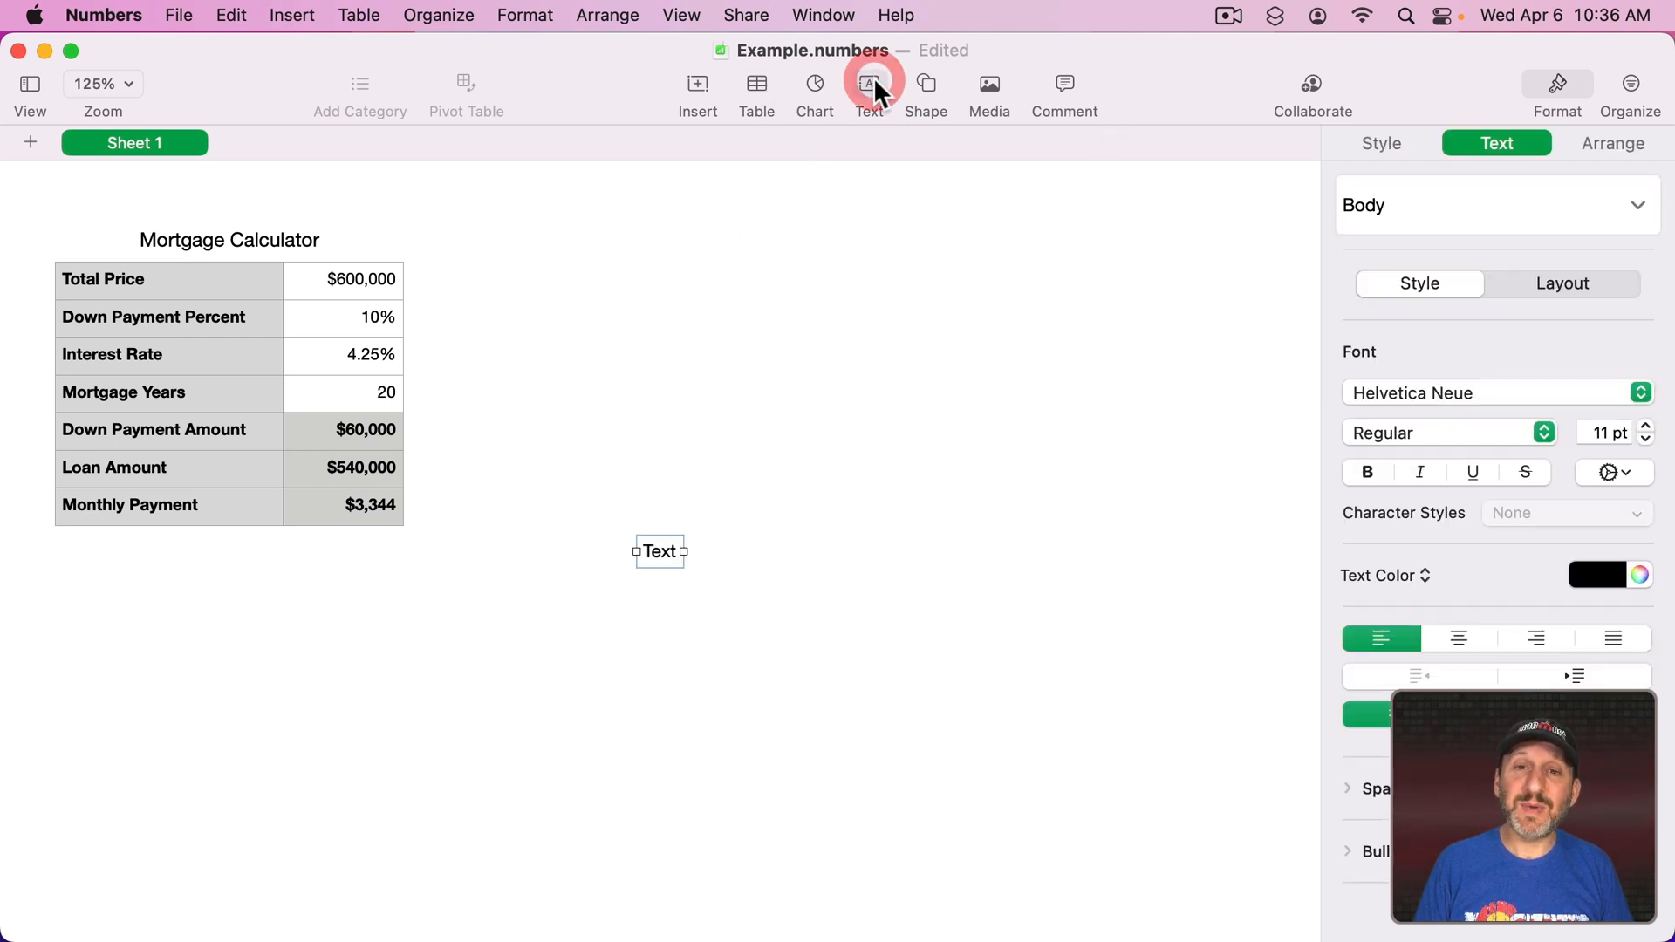
pyautogui.doubleClick(663, 549)
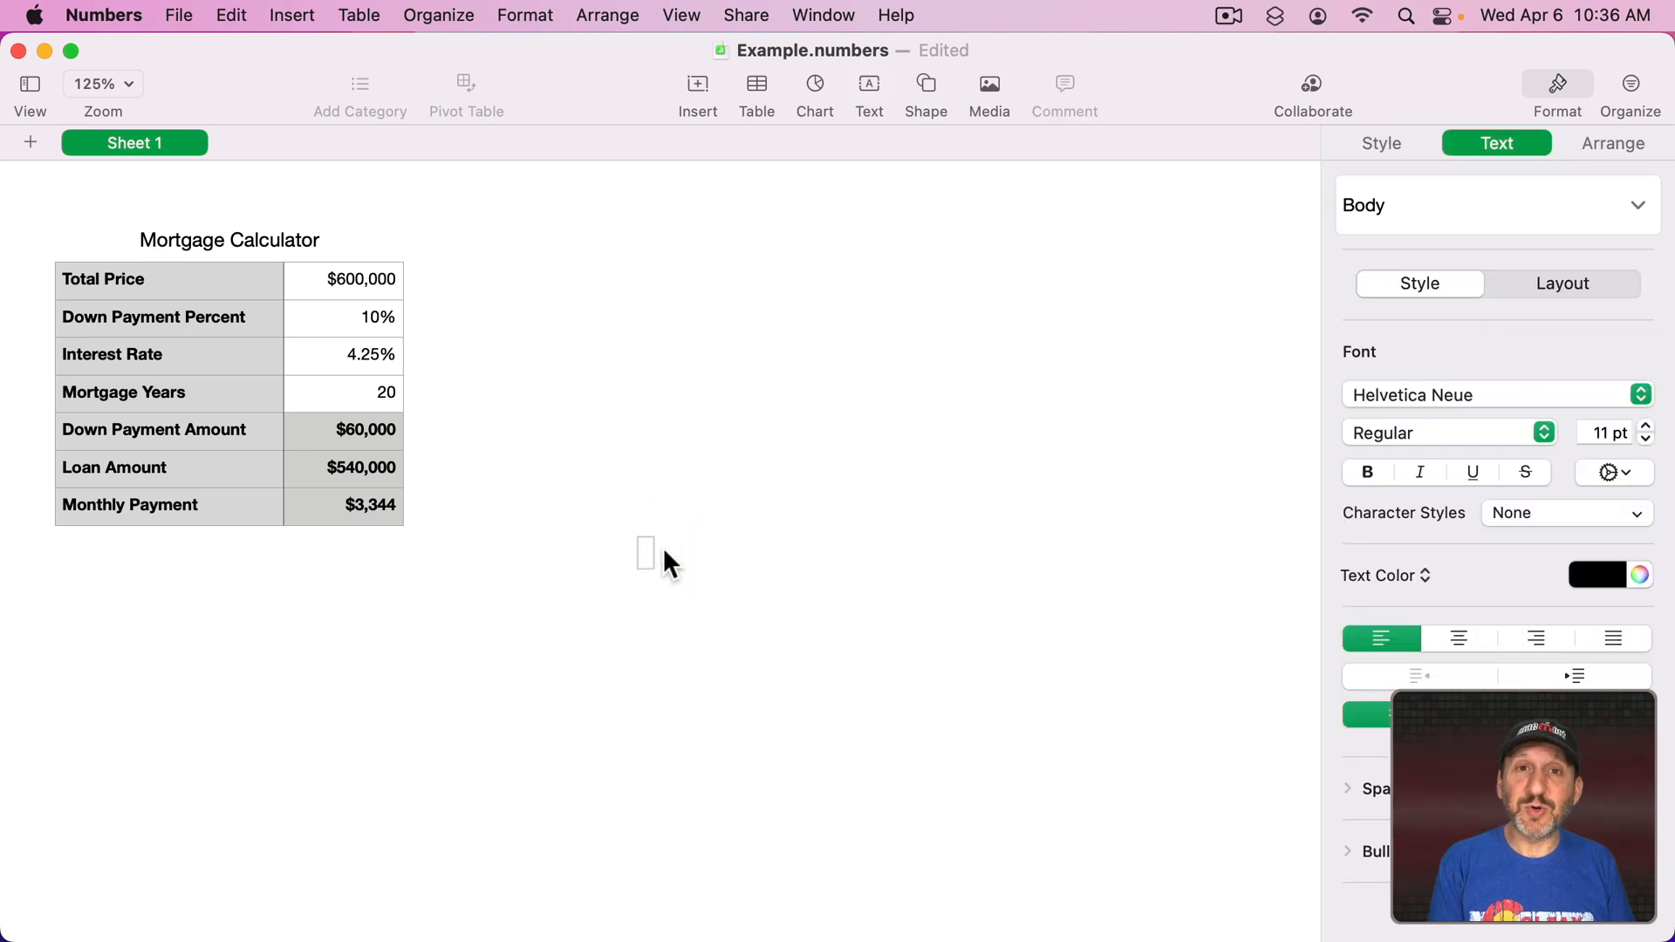
pyautogui.press('super+v')
pyautogui.moveTo(702, 553); pyautogui.dragTo(492, 414)
pyautogui.click(499, 479)
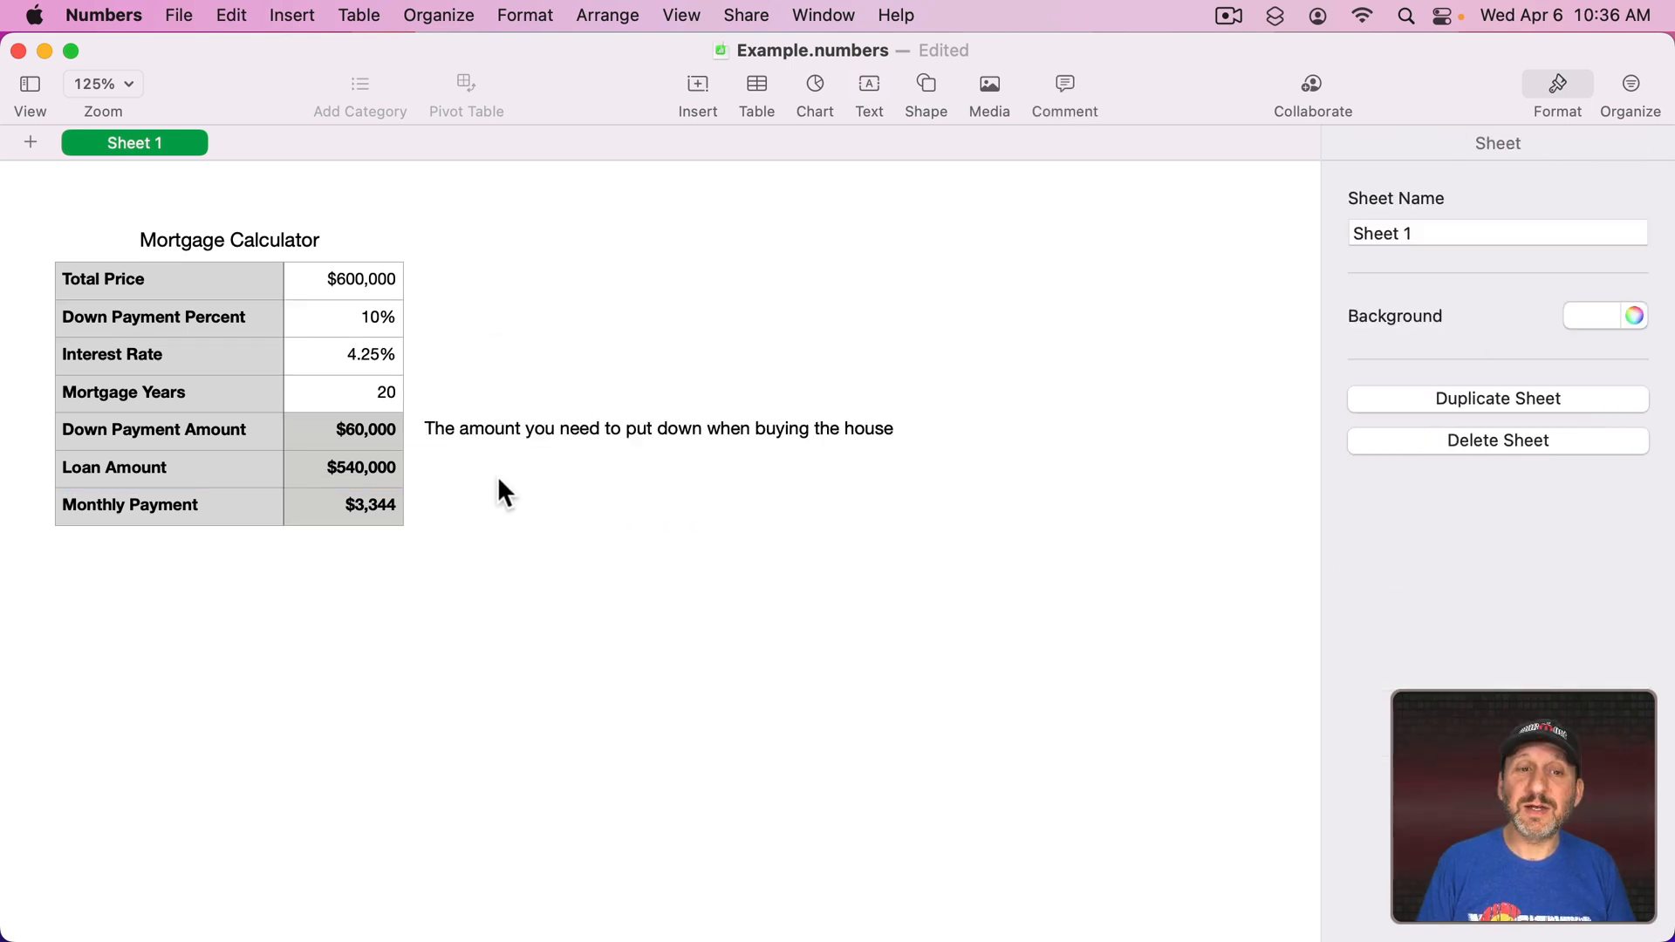
# Color the explanation text light blue and move its box away from the table to leave room for an arrow.
pyautogui.click(488, 429)
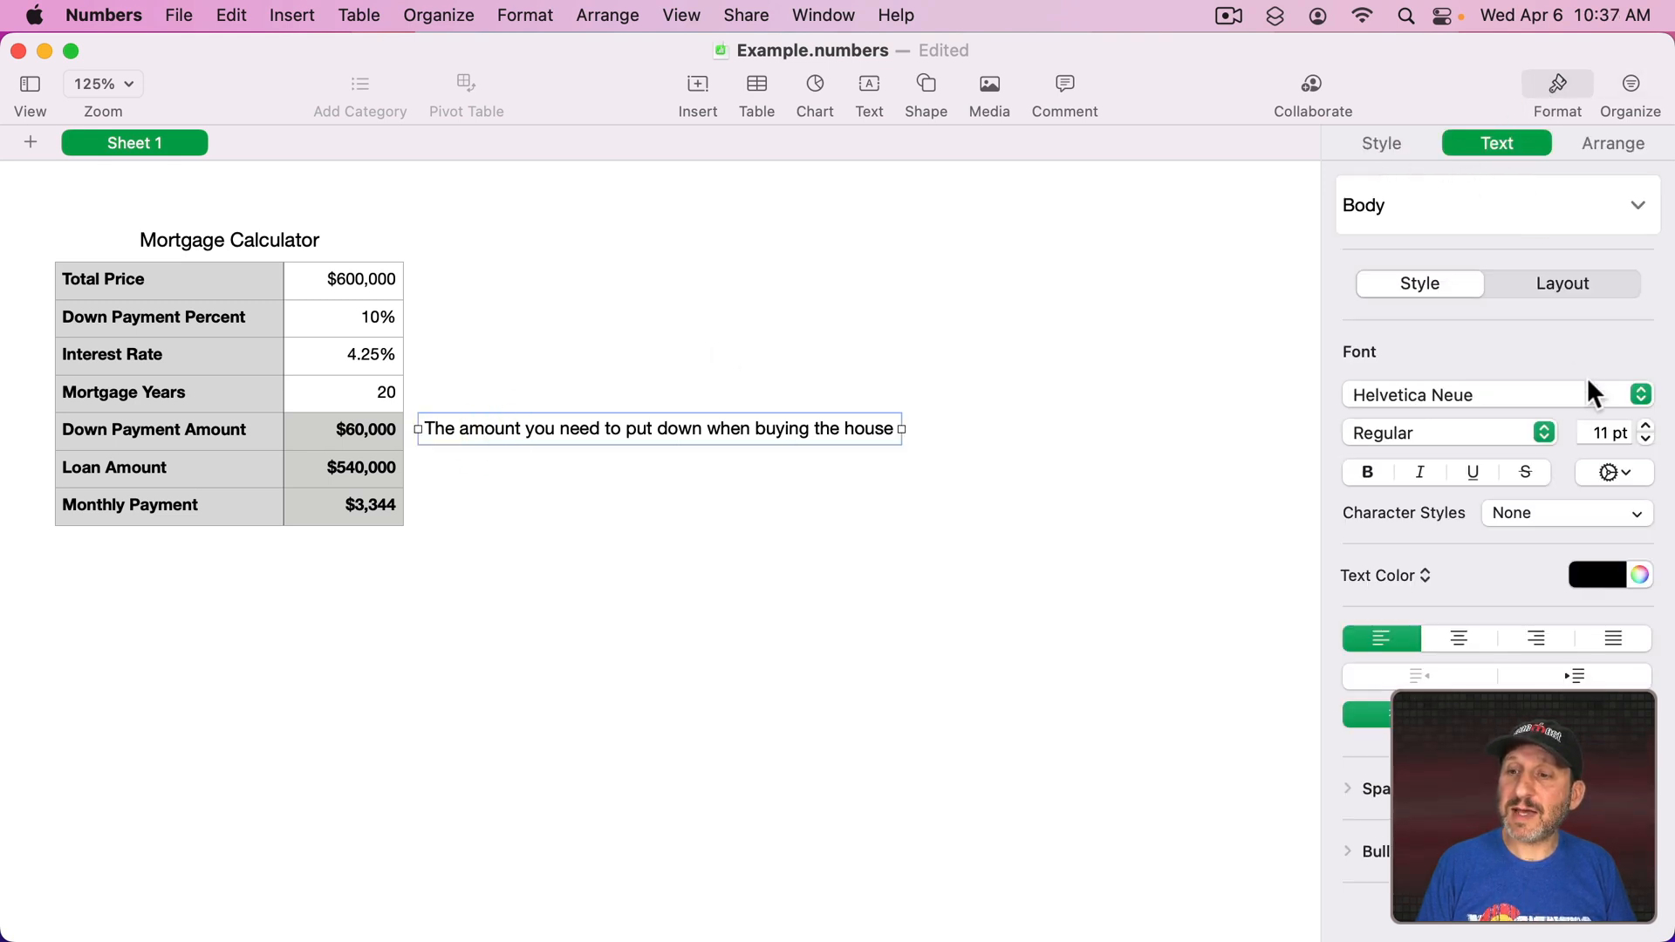
pyautogui.click(1611, 580)
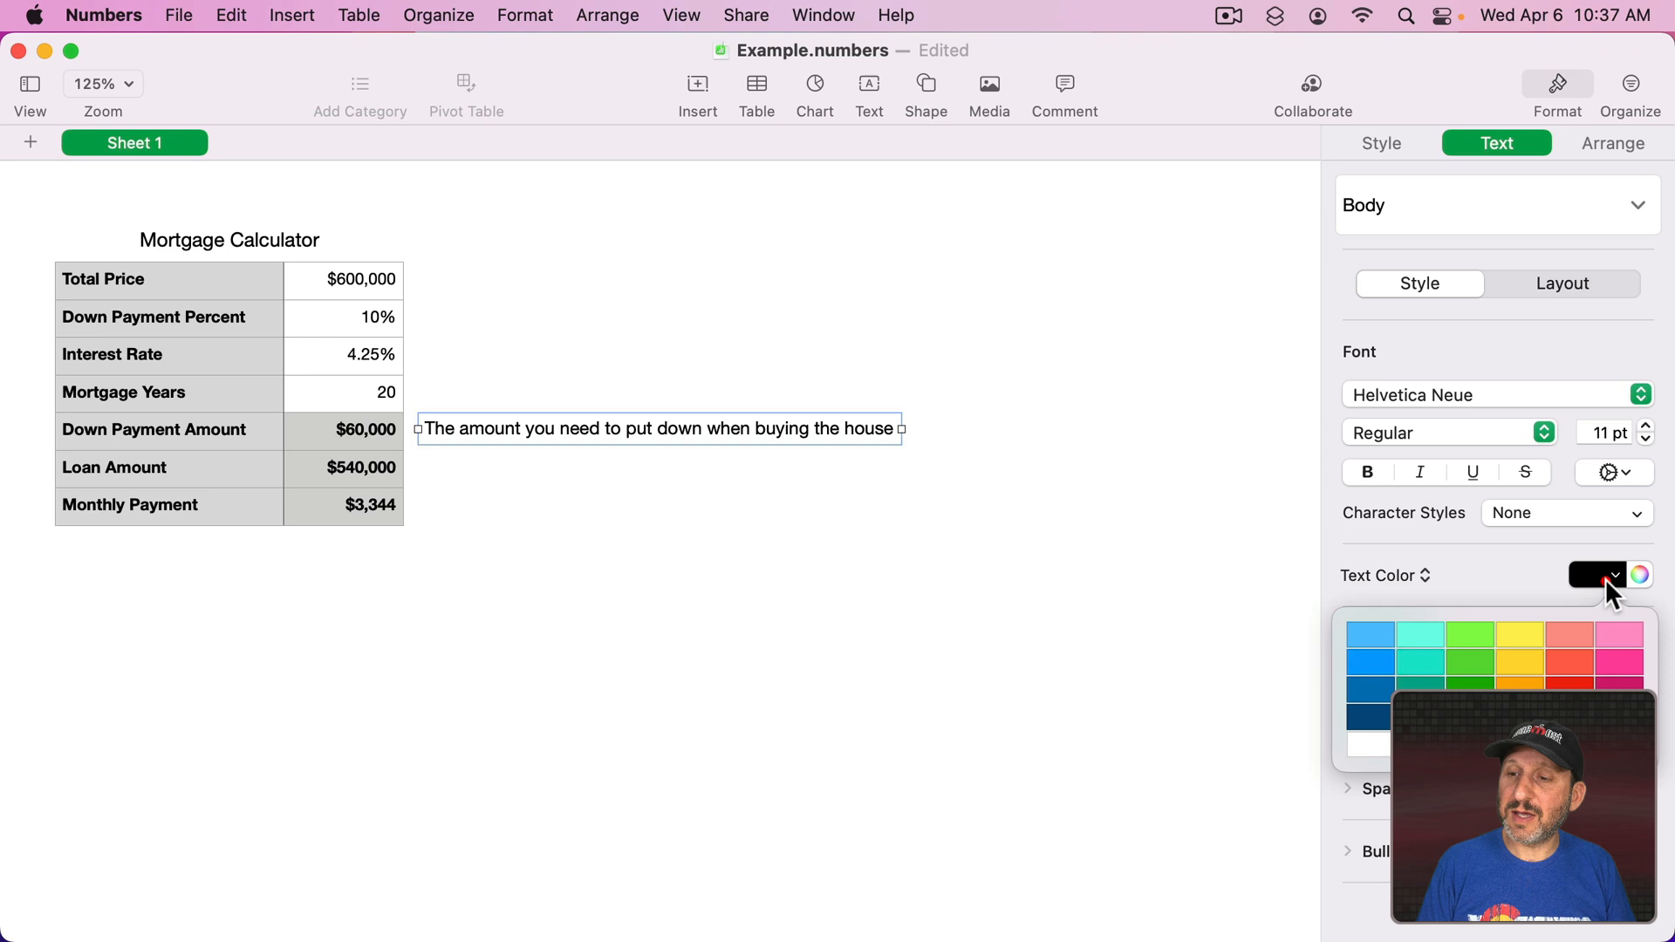
pyautogui.click(1377, 633)
pyautogui.click(945, 572)
pyautogui.moveTo(704, 430); pyautogui.dragTo(774, 428)
# Insert an arrow line running from the explanation text to the Down Payment Amount value.
pyautogui.click(928, 83)
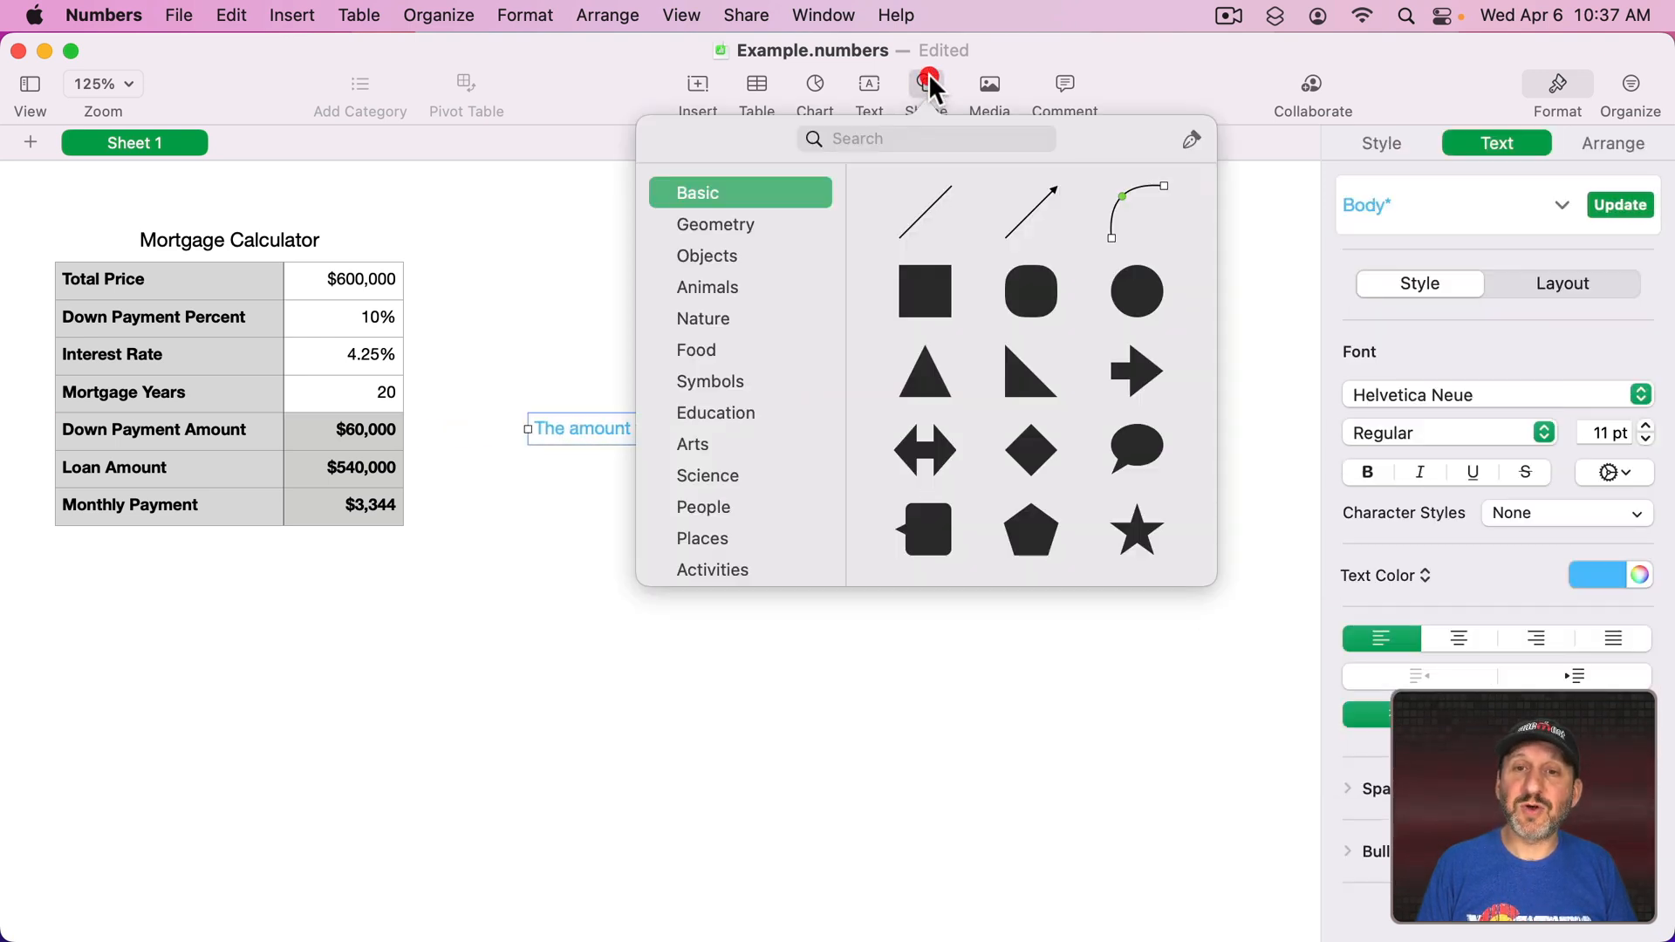
pyautogui.click(1051, 195)
pyautogui.moveTo(744, 470); pyautogui.dragTo(412, 429)
pyautogui.moveTo(575, 633); pyautogui.dragTo(528, 429)
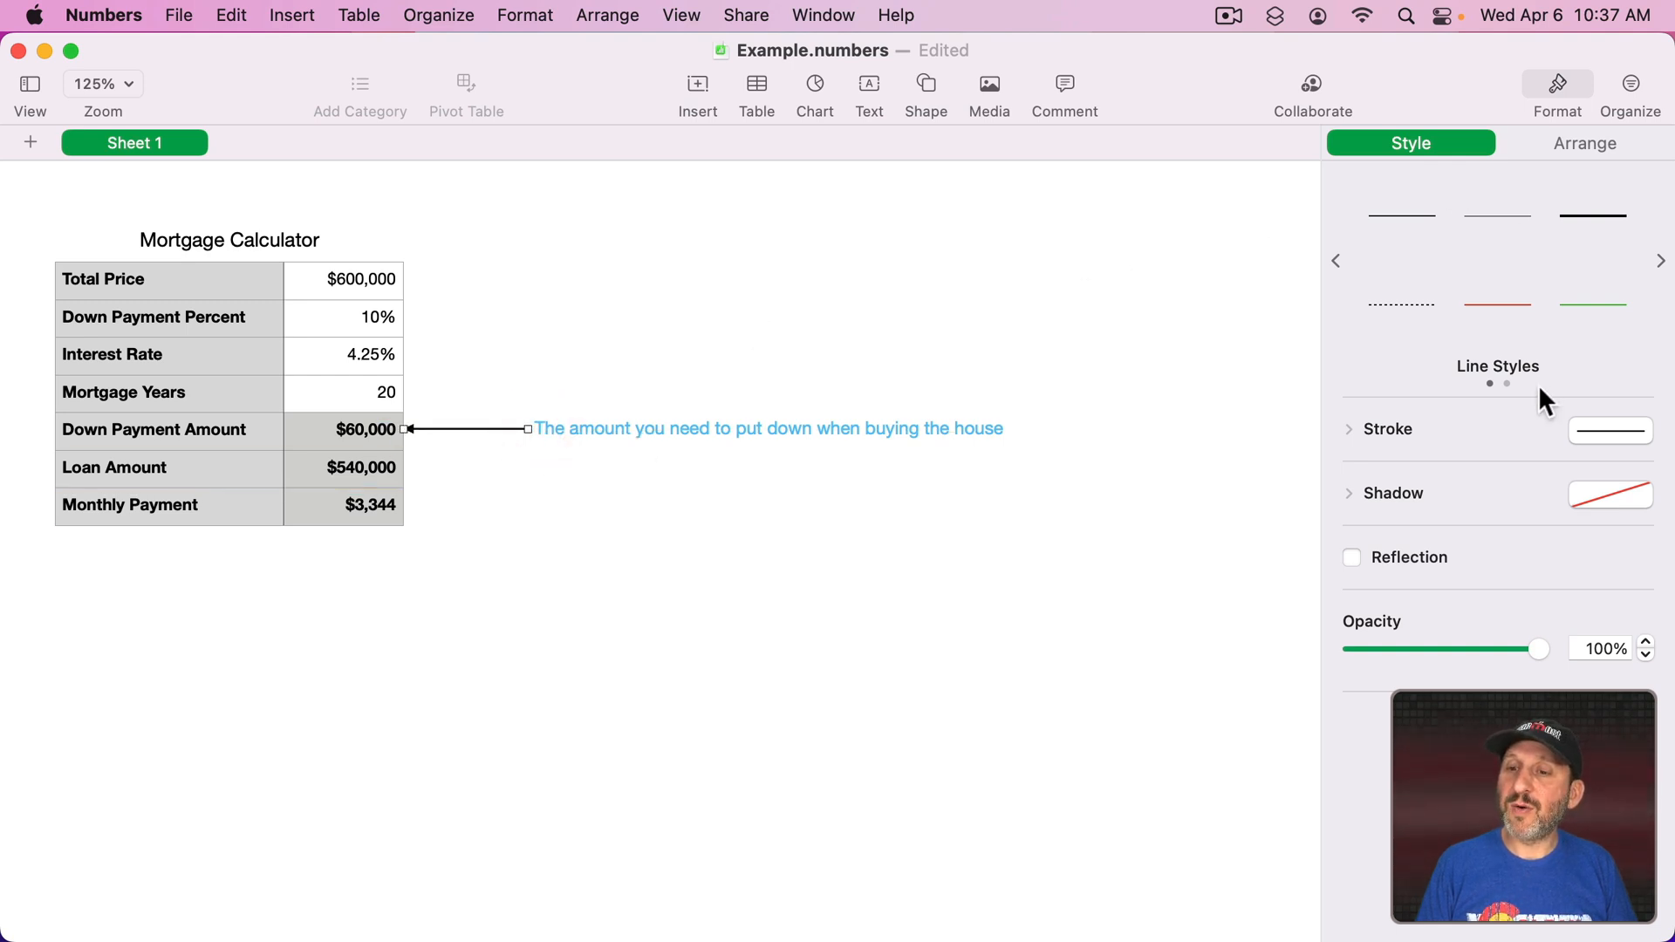
# Set the arrow's stroke to 4 pt and its color to light blue.
pyautogui.click(1361, 432)
pyautogui.click(1648, 501)
pyautogui.click(1647, 501)
pyautogui.click(1648, 501)
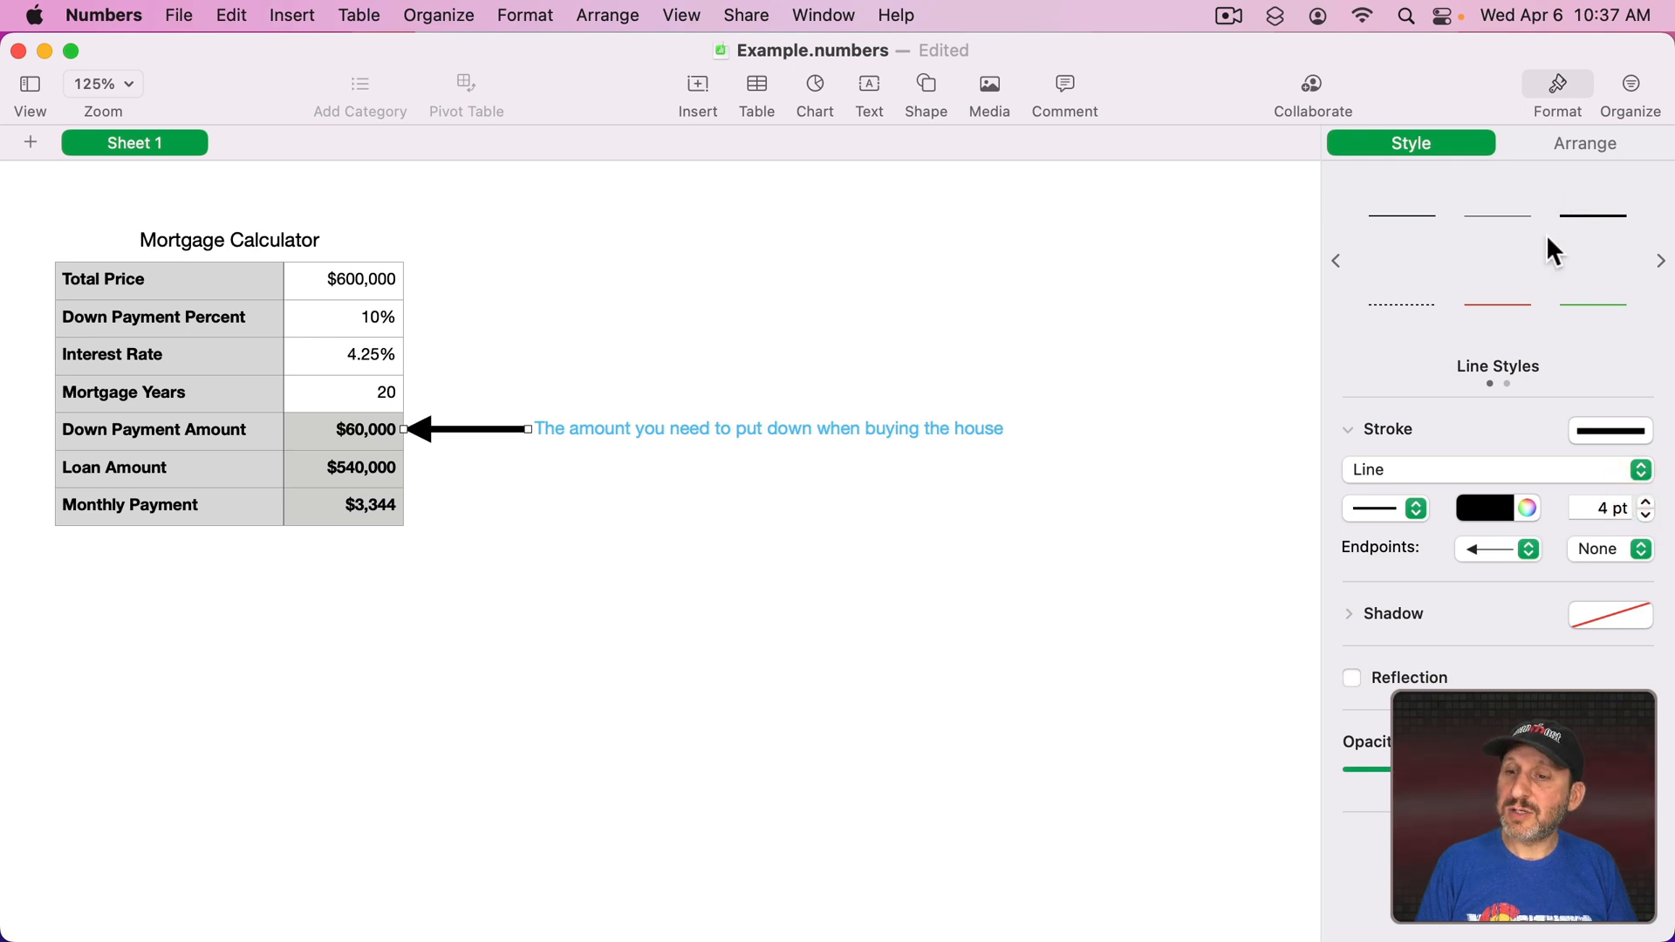
pyautogui.click(1490, 509)
pyautogui.click(1373, 567)
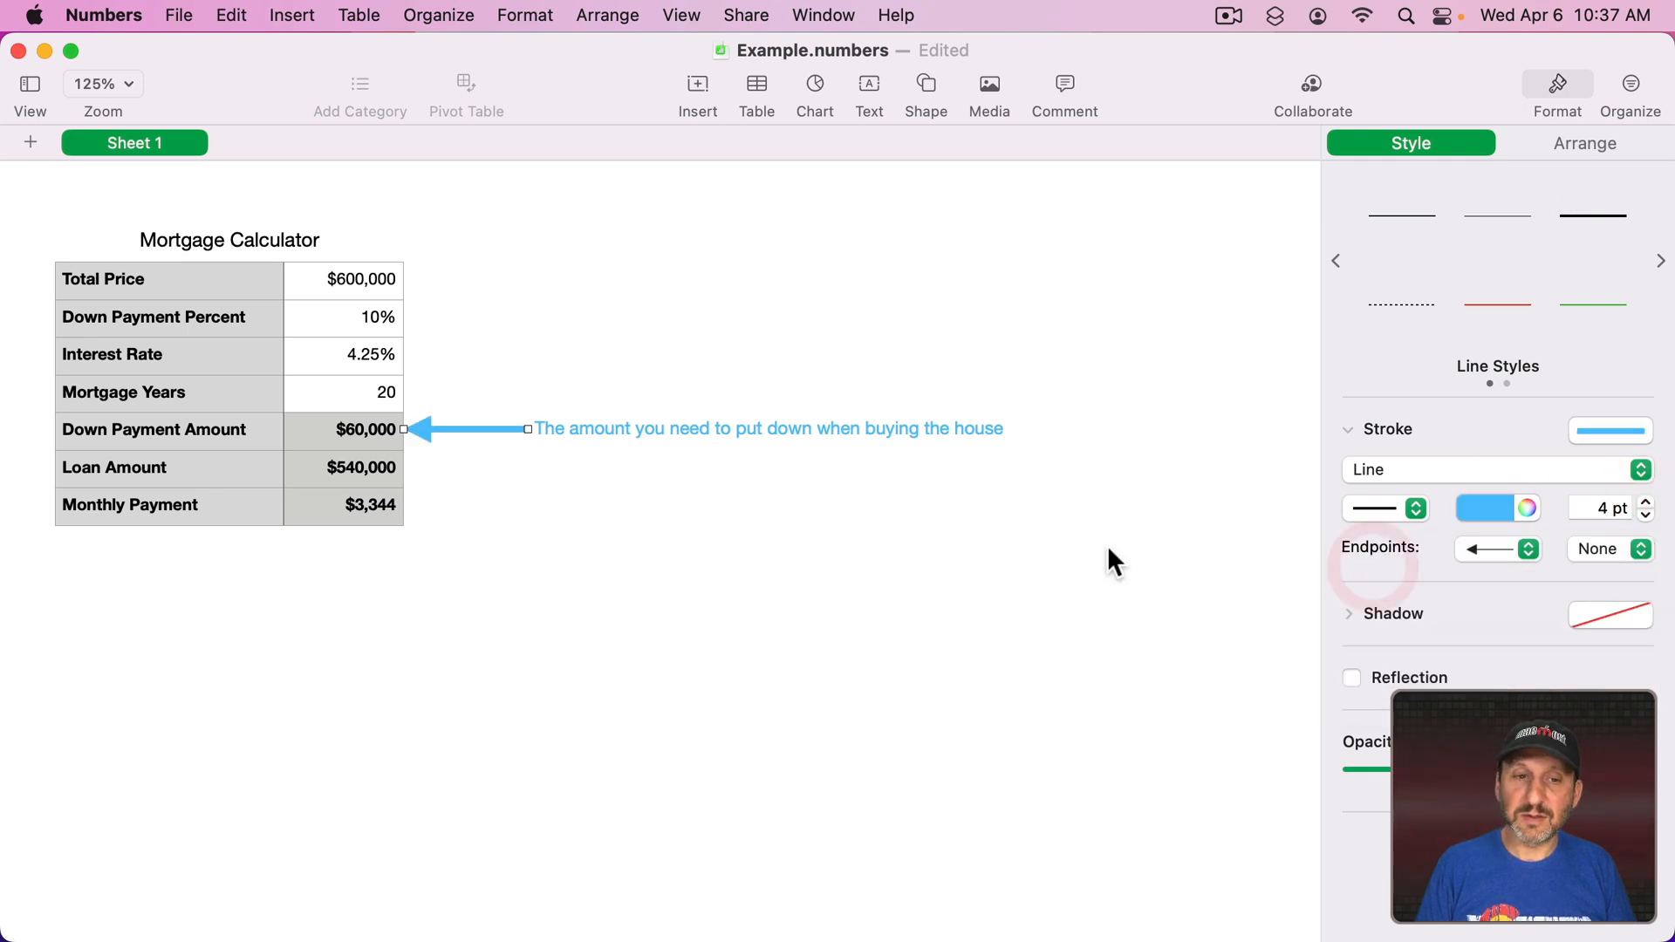
pyautogui.click(955, 543)
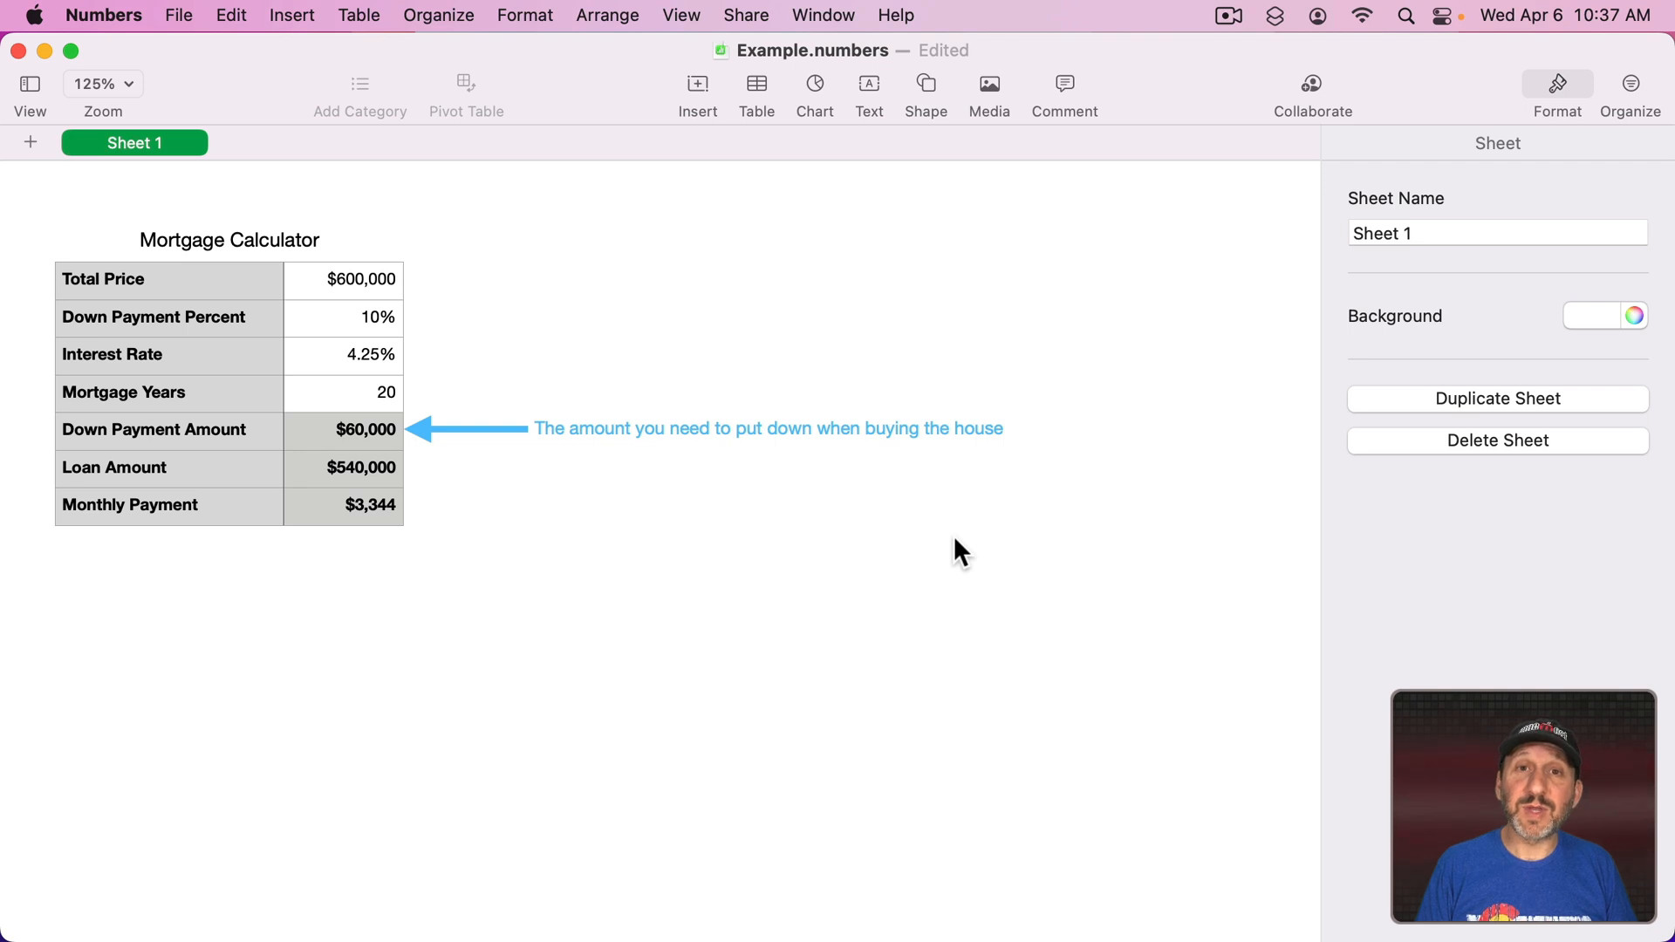
# Replace the text box with a rounded rectangle containing "The amount you need to put down when buying the house".
pyautogui.click(679, 430)
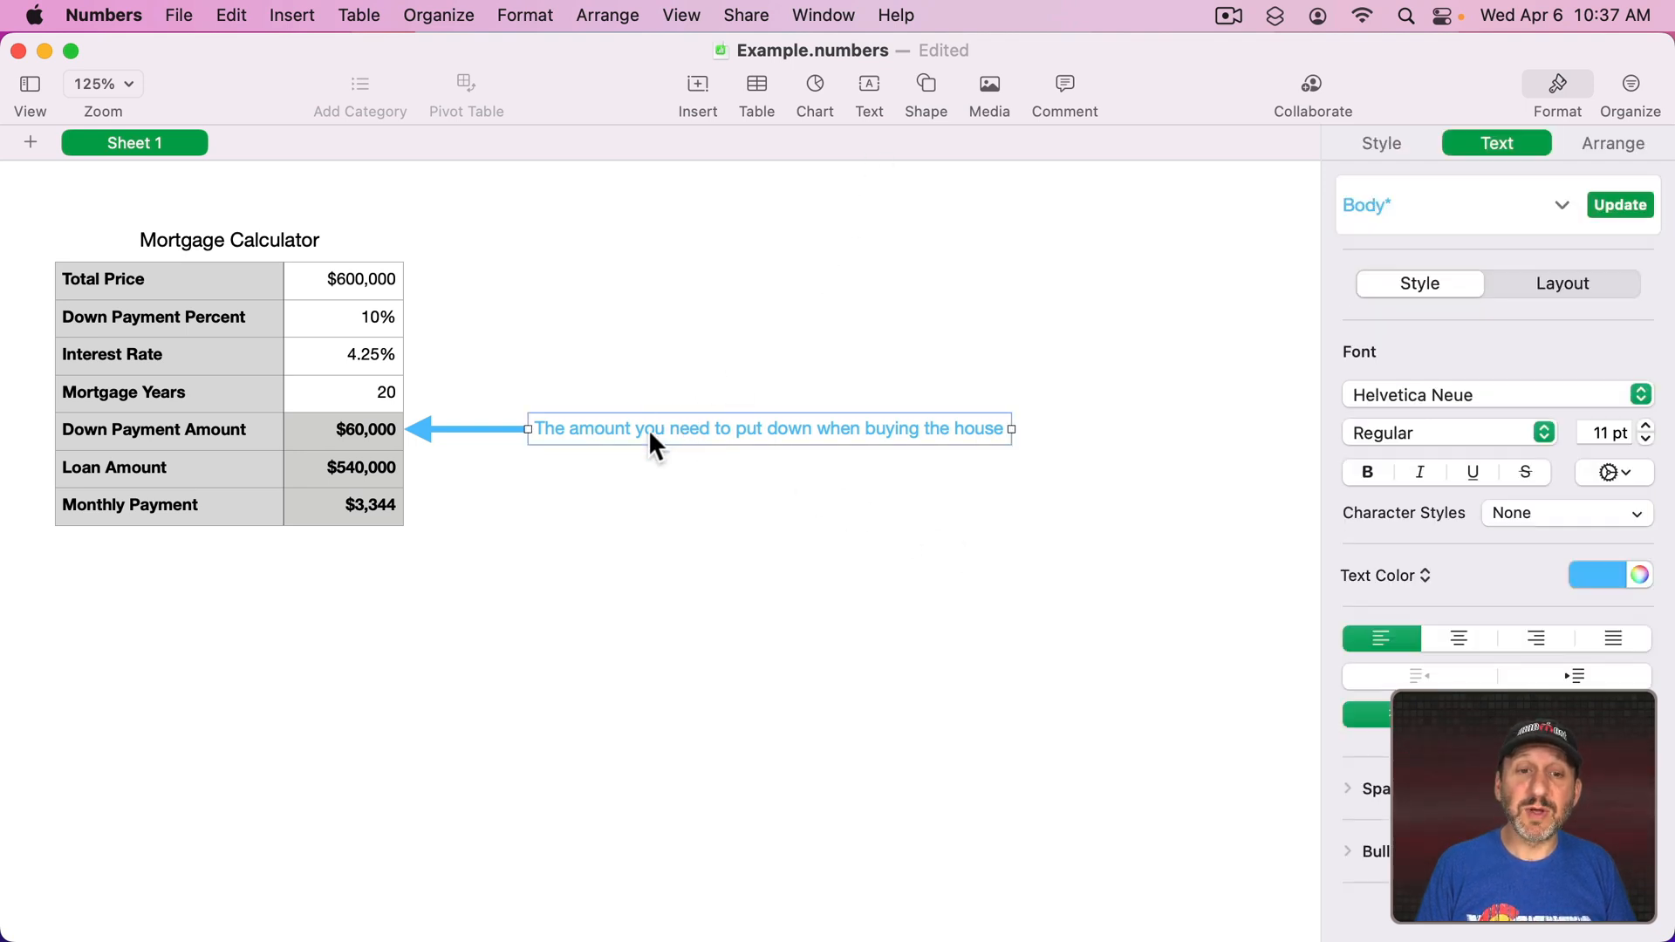
pyautogui.press('Delete')
pyautogui.click(925, 82)
pyautogui.click(1034, 292)
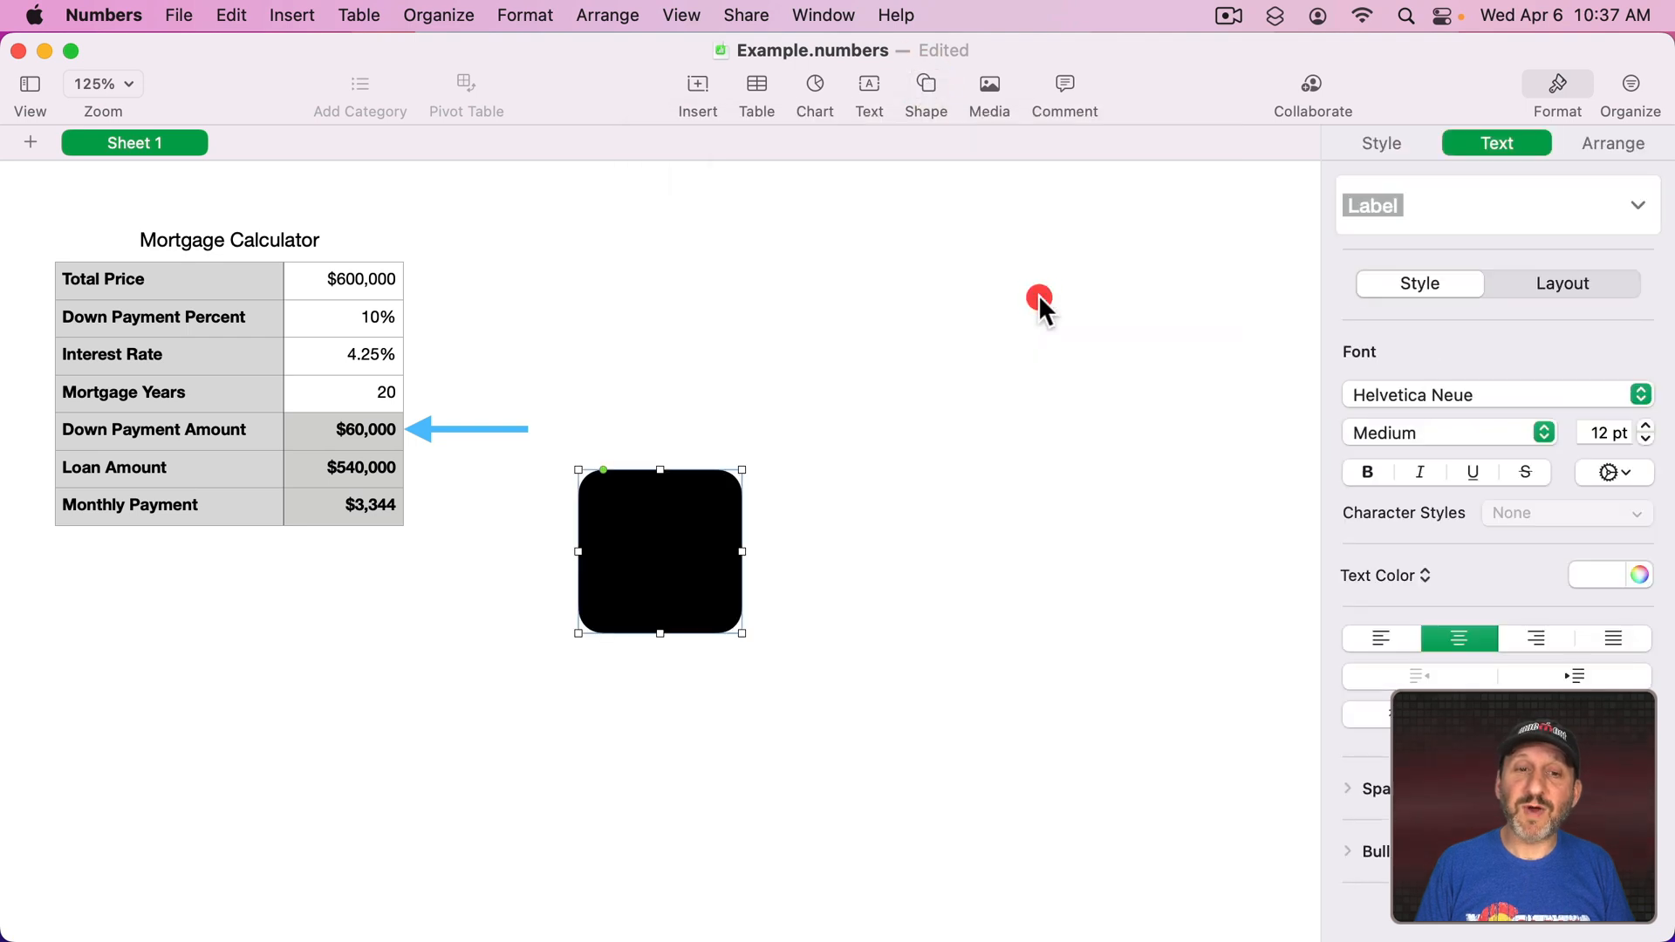
pyautogui.doubleClick(654, 549)
pyautogui.write('The amount you need to put down when buying the house')
pyautogui.click(843, 543)
# Set the rounded rectangle's text color to black and its fill to light blue.
pyautogui.click(695, 550)
pyautogui.doubleClick(688, 541)
pyautogui.press('super+a')
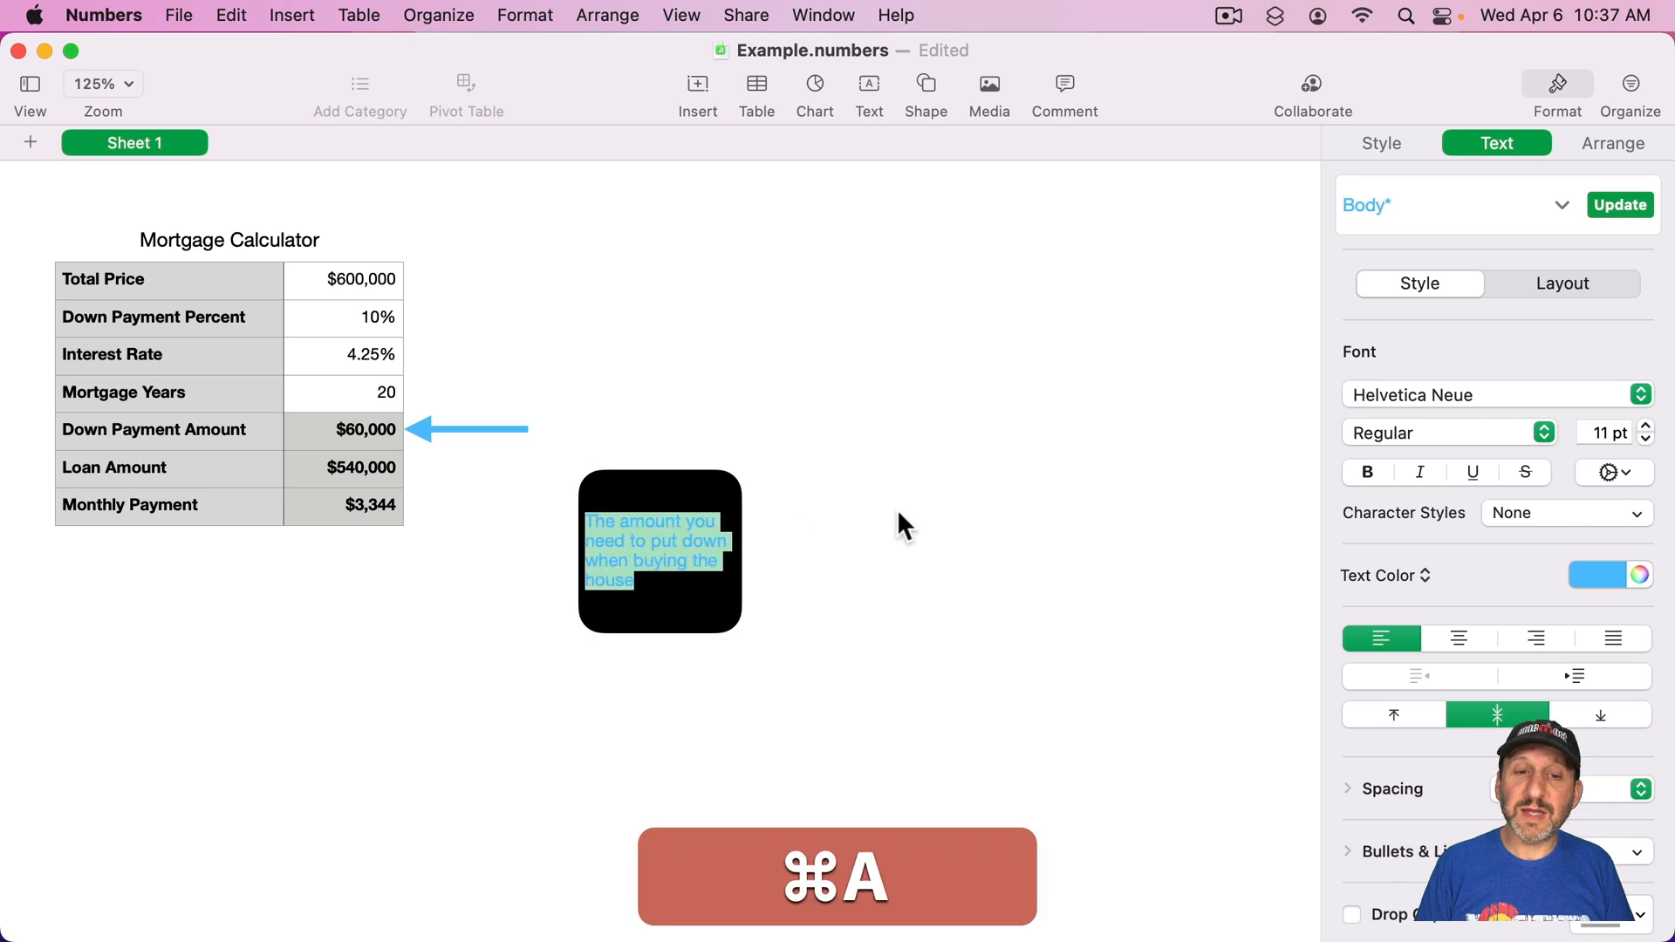
pyautogui.click(1596, 575)
pyautogui.click(1570, 743)
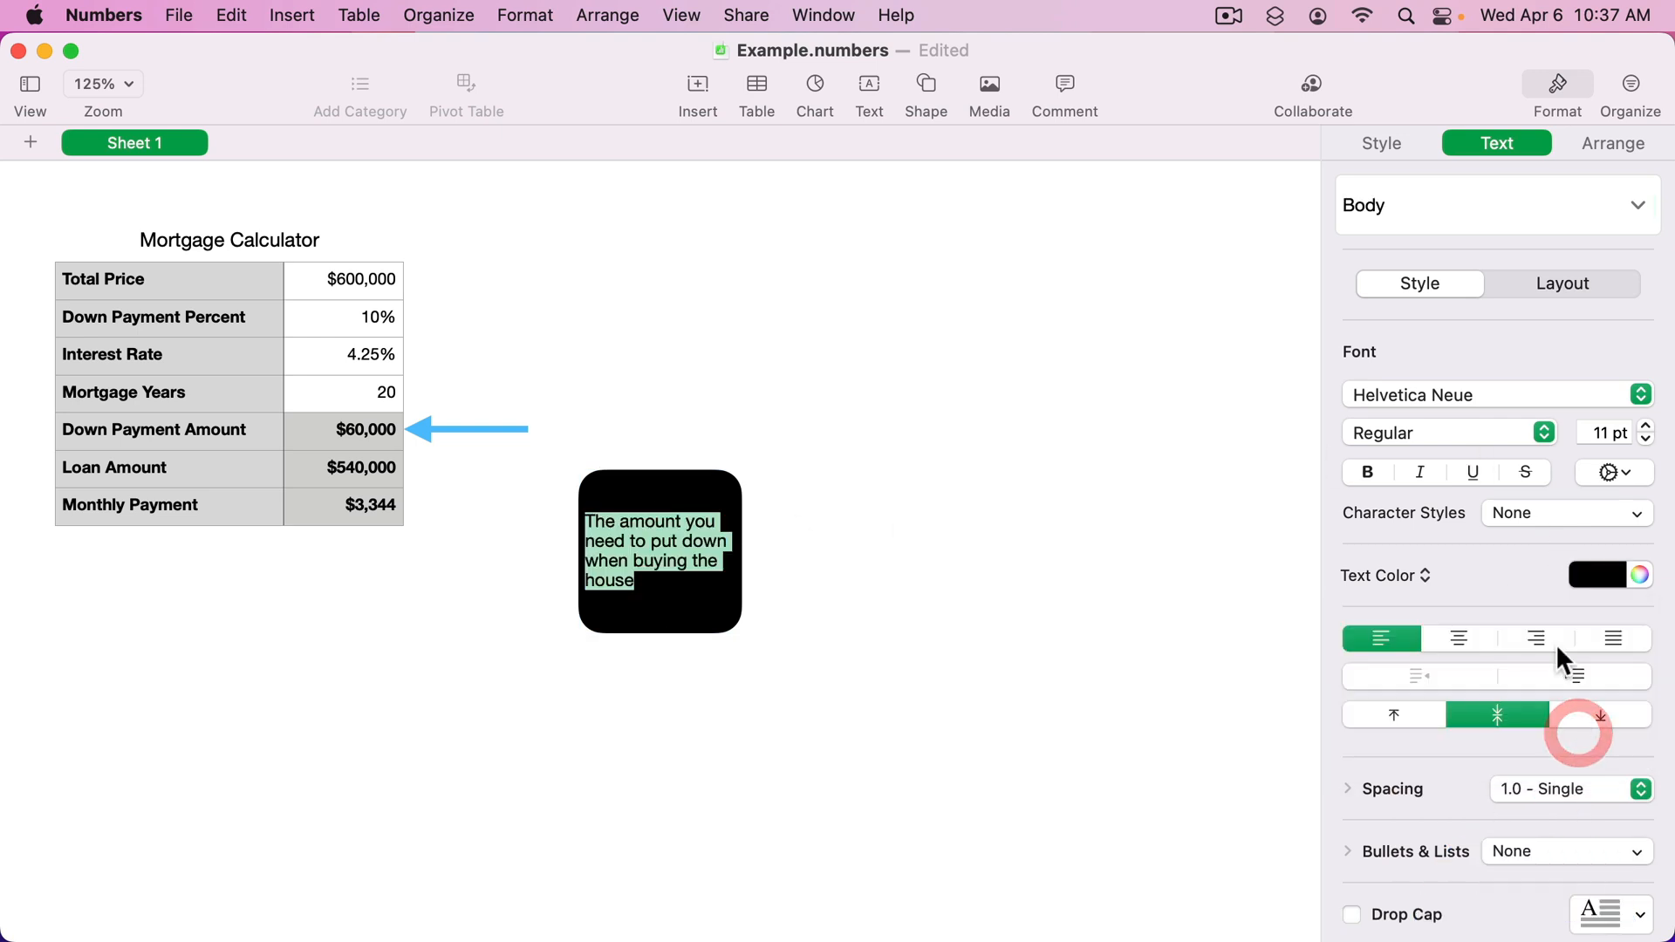
pyautogui.click(1386, 145)
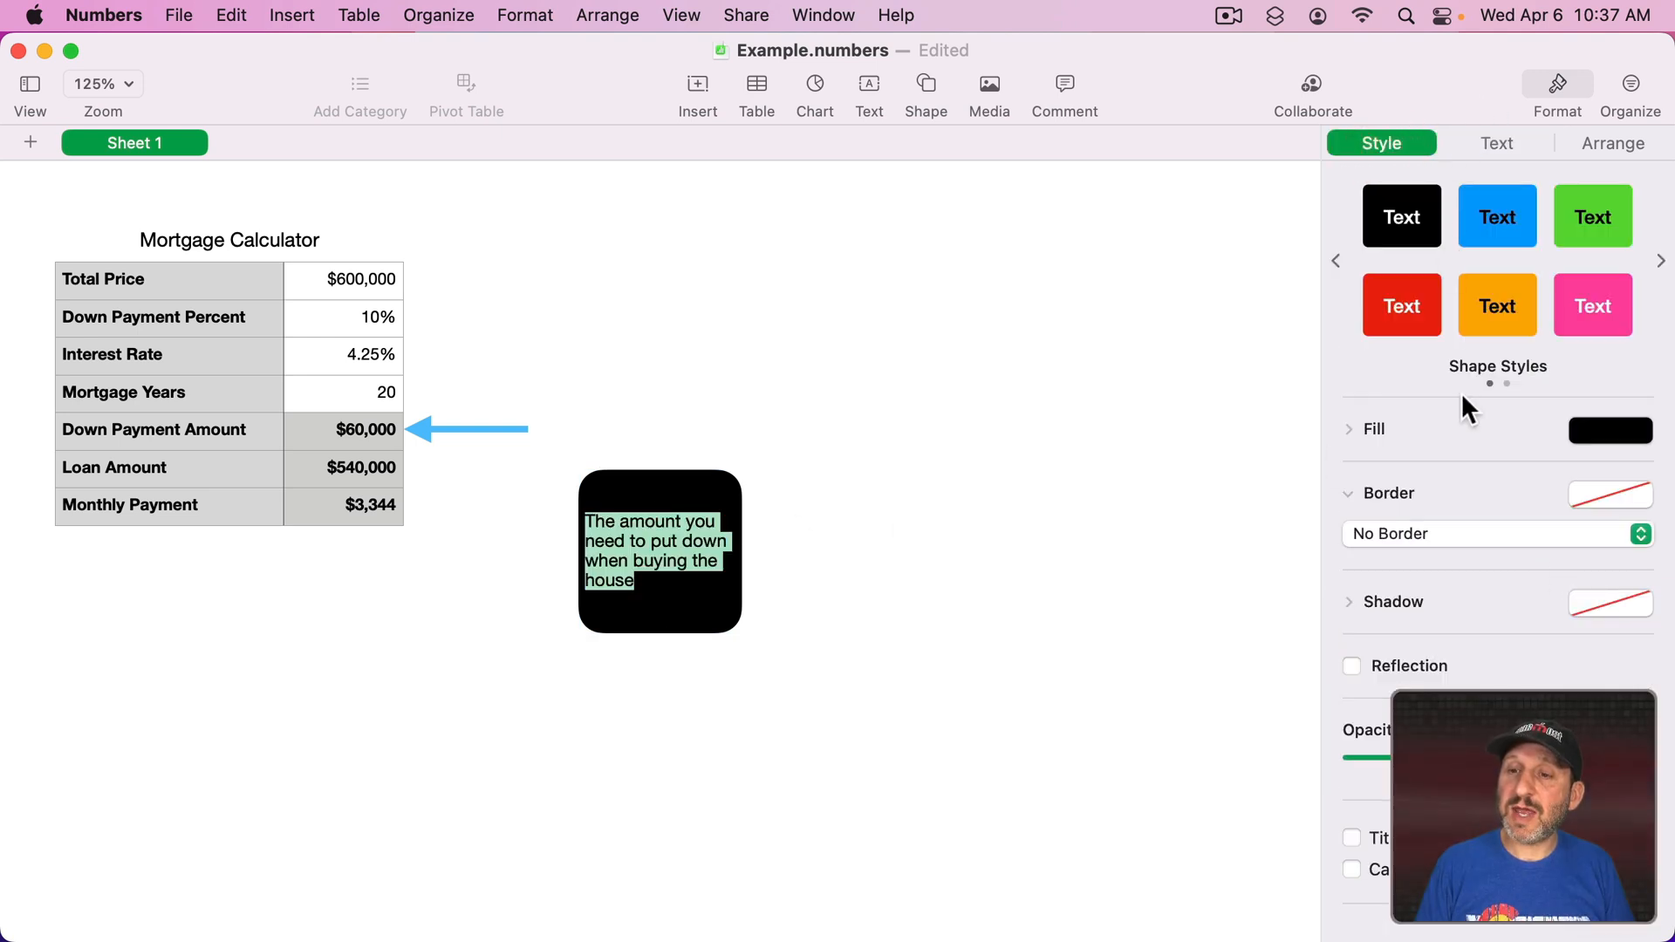
pyautogui.click(1630, 431)
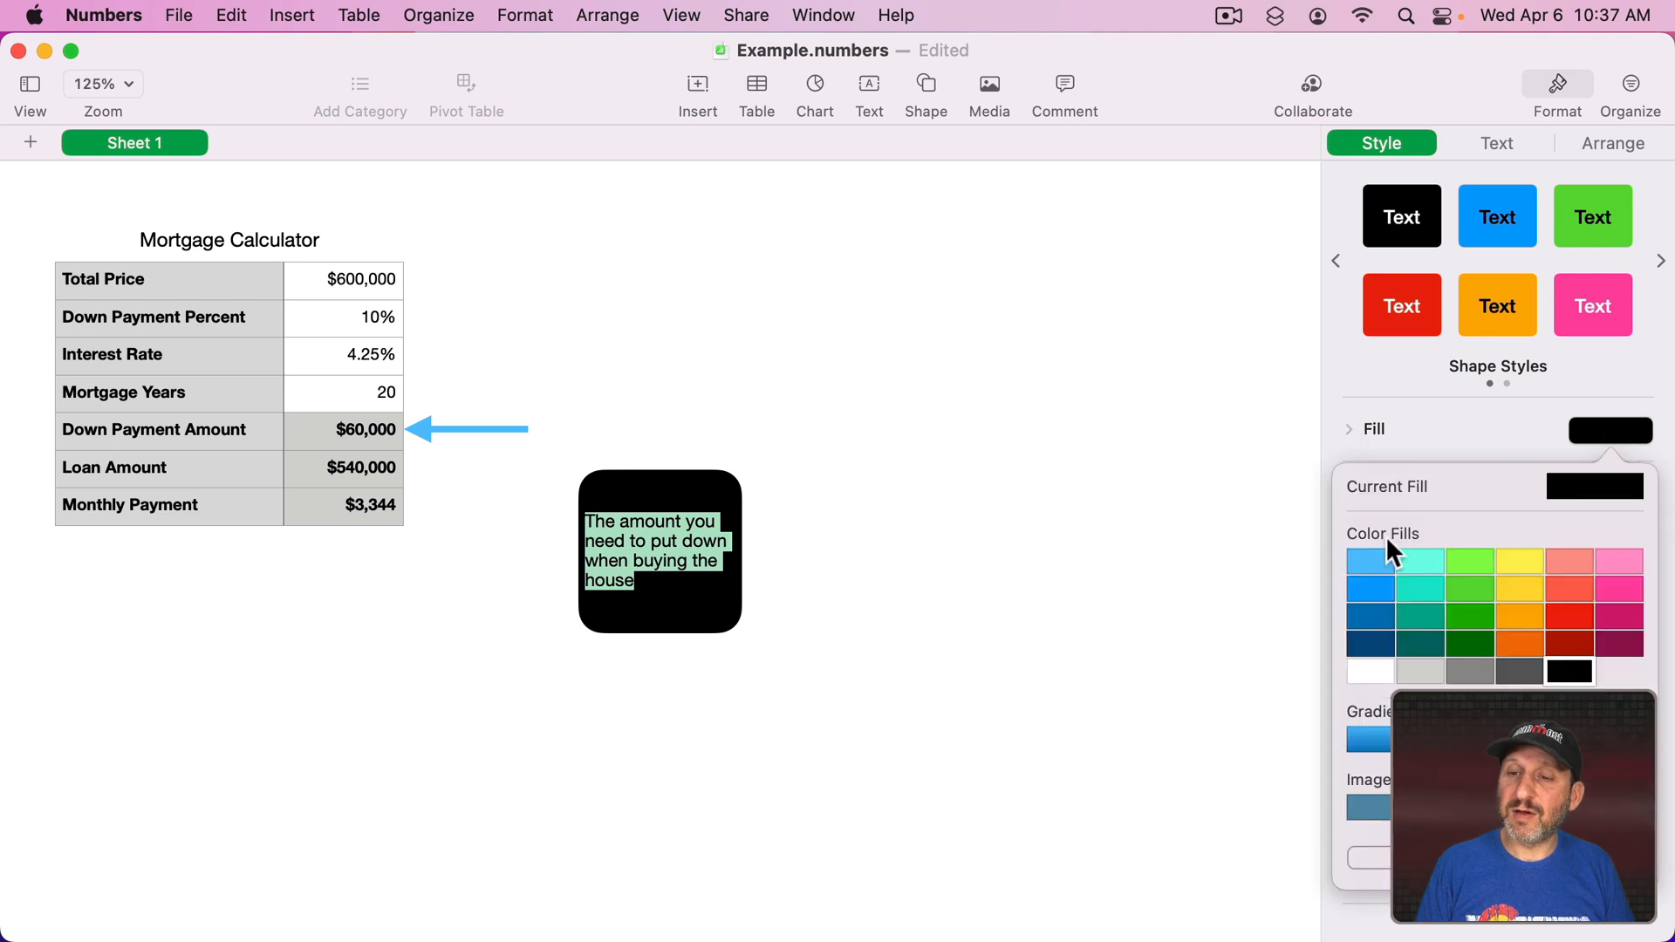
pyautogui.click(1370, 561)
# Move the rounded rectangle to the arrow's tail end and resize it to about 249 by 44 pt.
pyautogui.moveTo(684, 556); pyautogui.dragTo(632, 447)
pyautogui.moveTo(694, 520); pyautogui.dragTo(934, 462)
pyautogui.moveTo(733, 362); pyautogui.dragTo(731, 393)
pyautogui.click(605, 522)
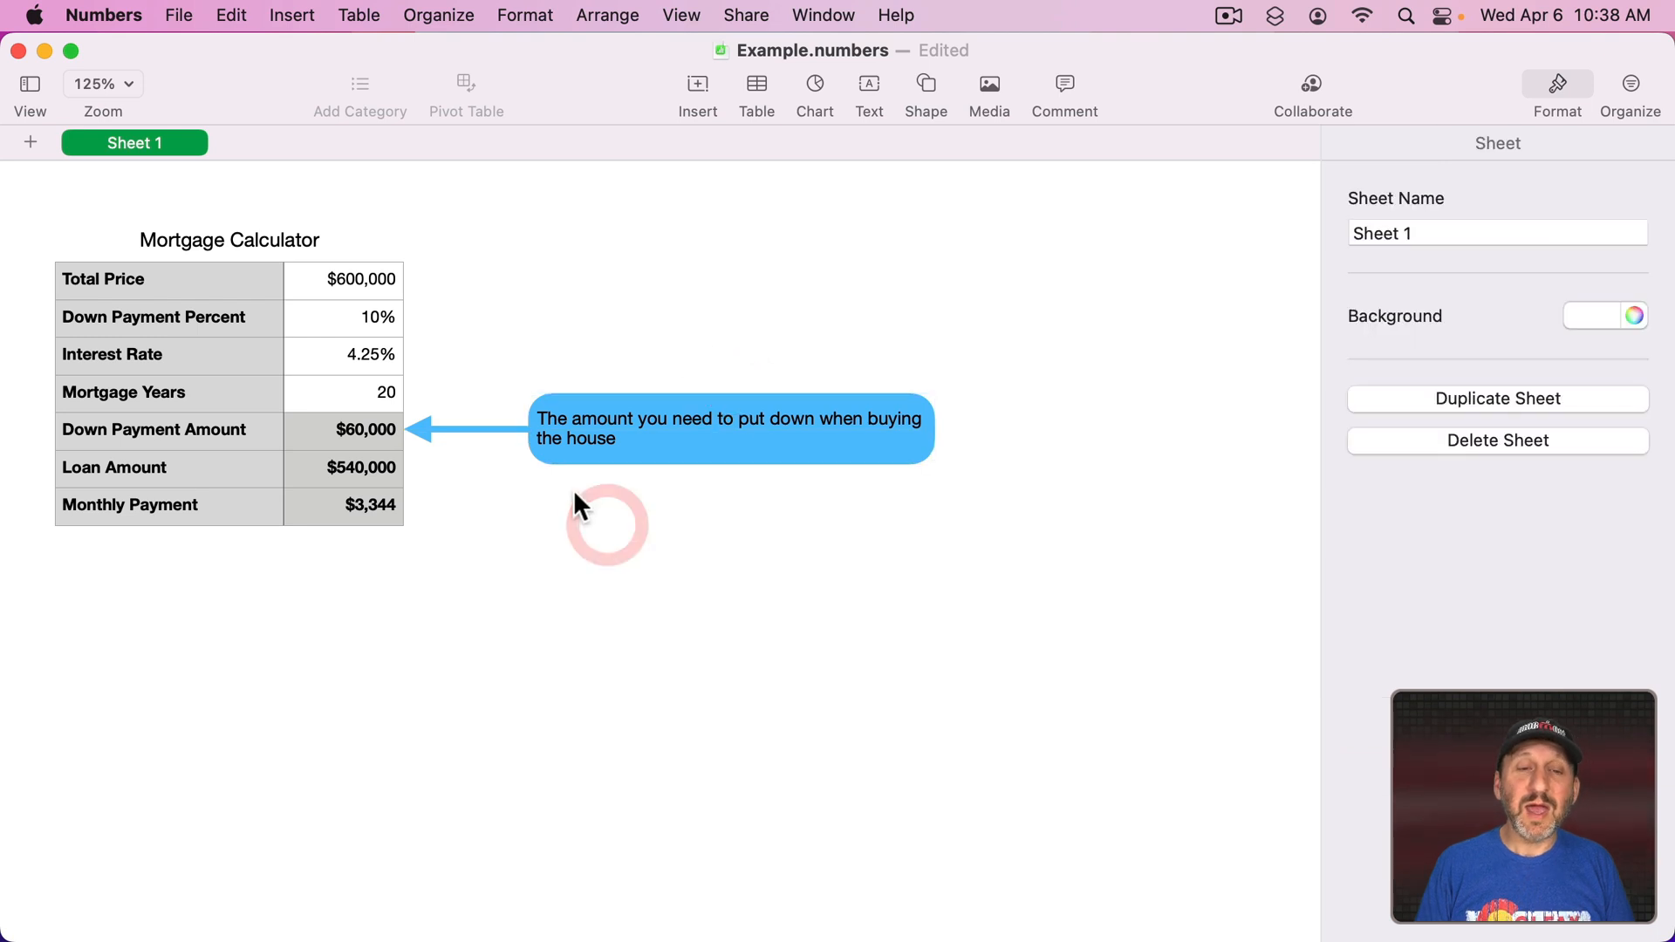
# Duplicate the blue arrow twice, running the copies from the callout to the Total Price and Down Payment Percent values.
pyautogui.click(450, 428)
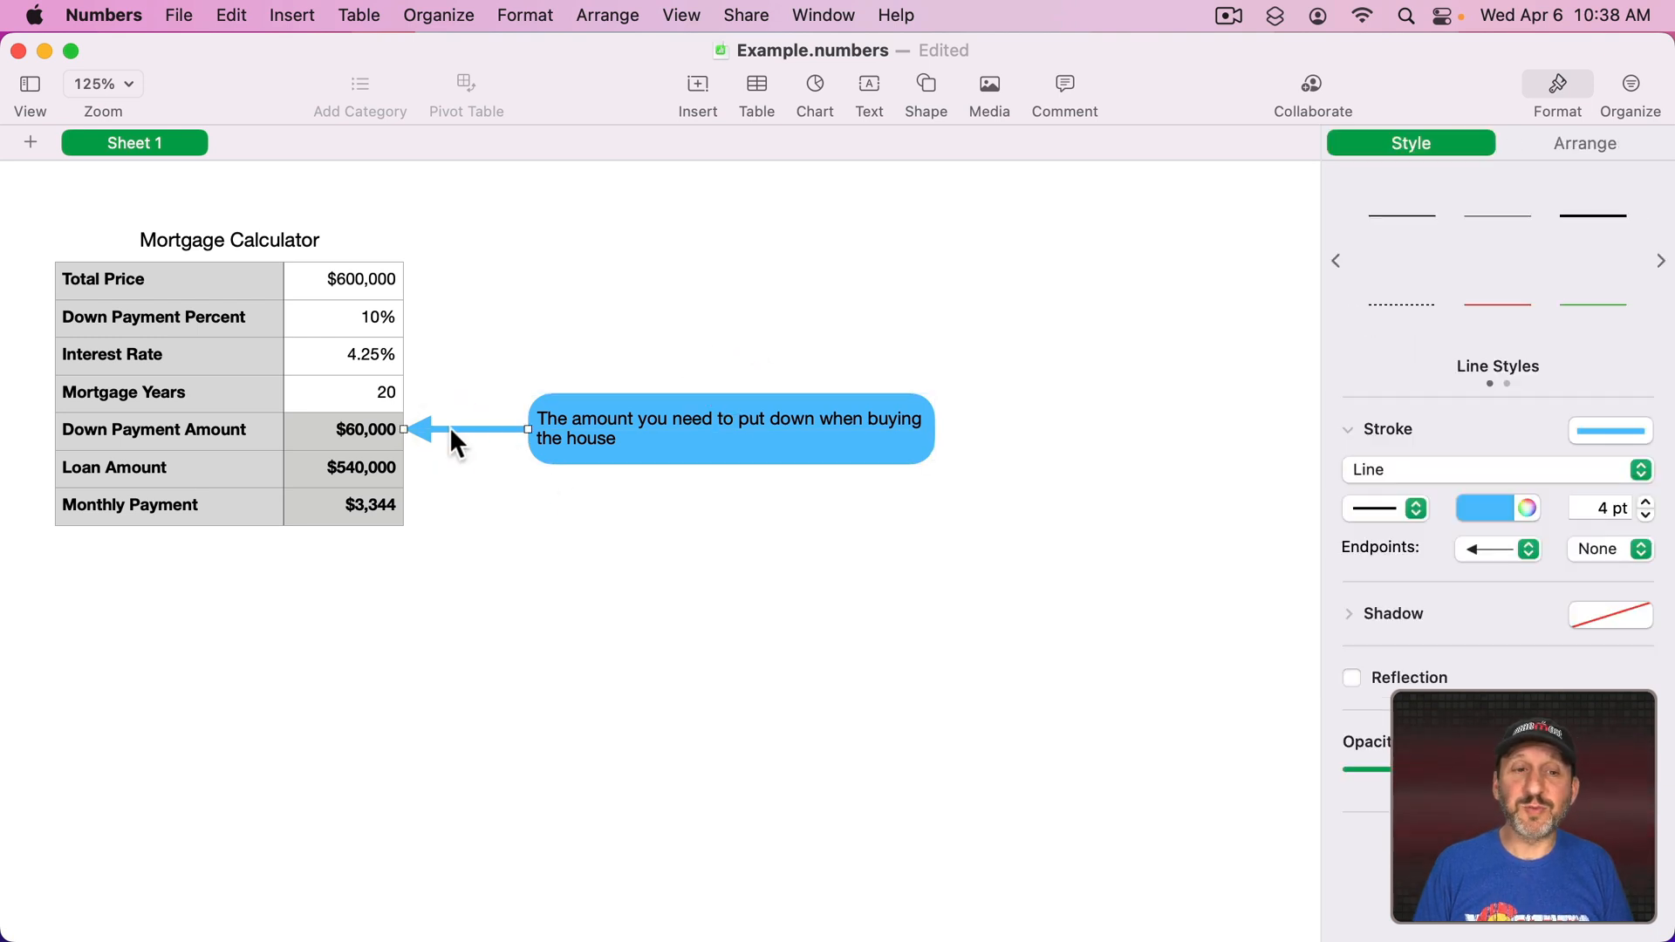
pyautogui.moveTo(448, 427); pyautogui.dragTo(538, 422)
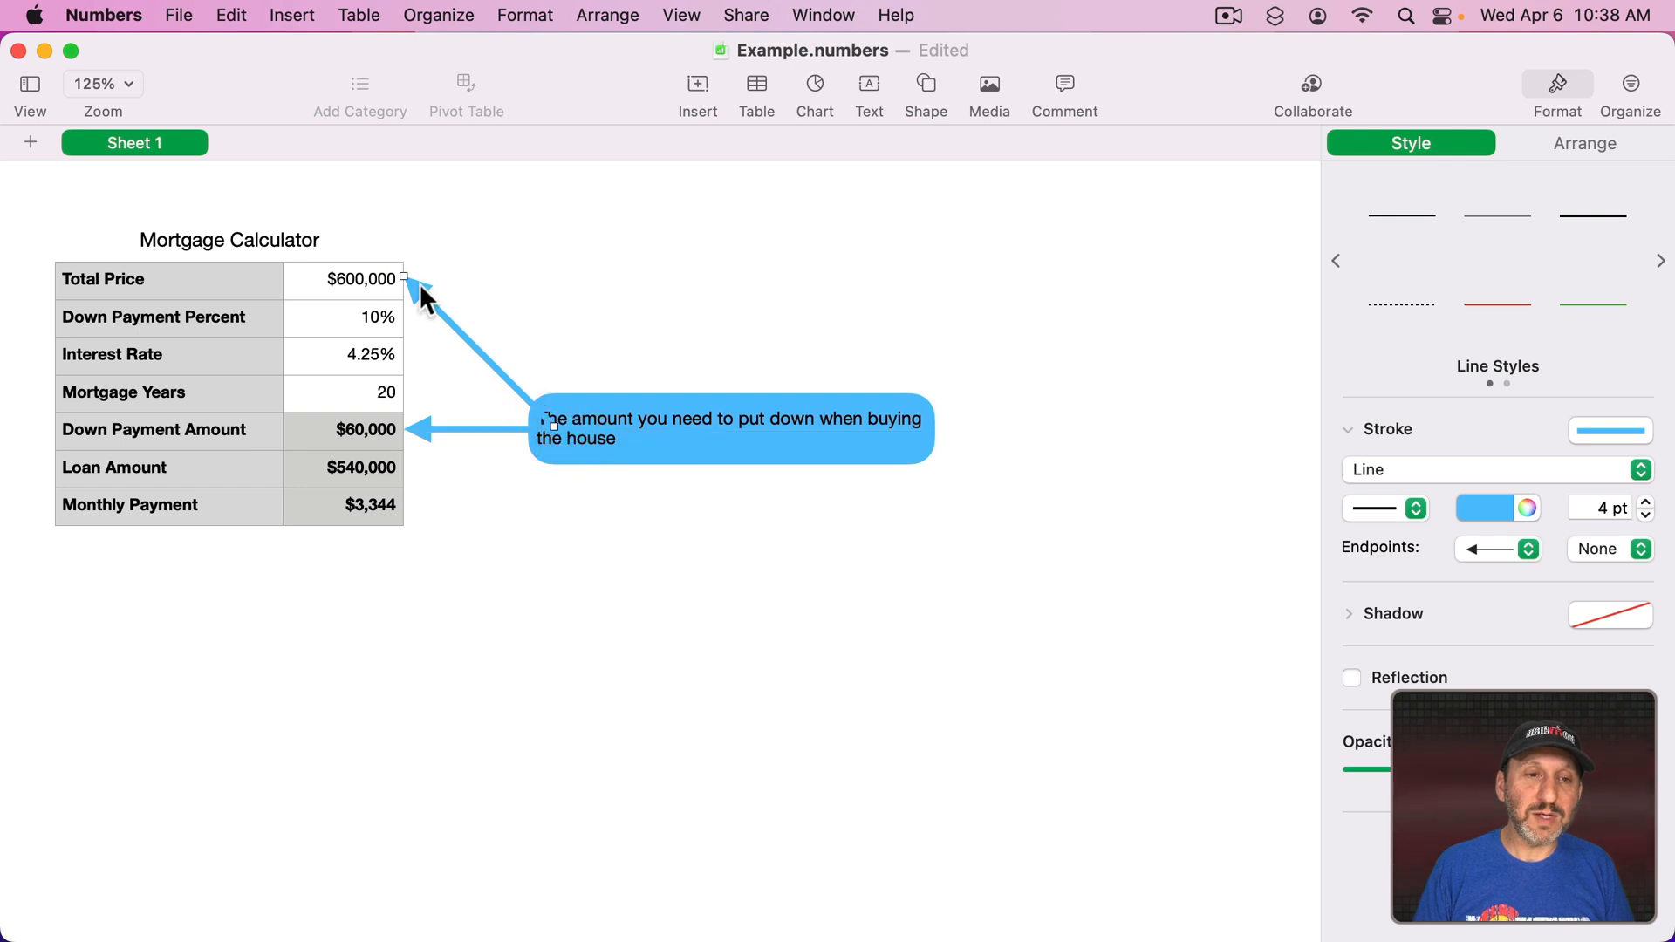
pyautogui.moveTo(415, 288); pyautogui.dragTo(421, 334)
pyautogui.moveTo(548, 462); pyautogui.dragTo(555, 410)
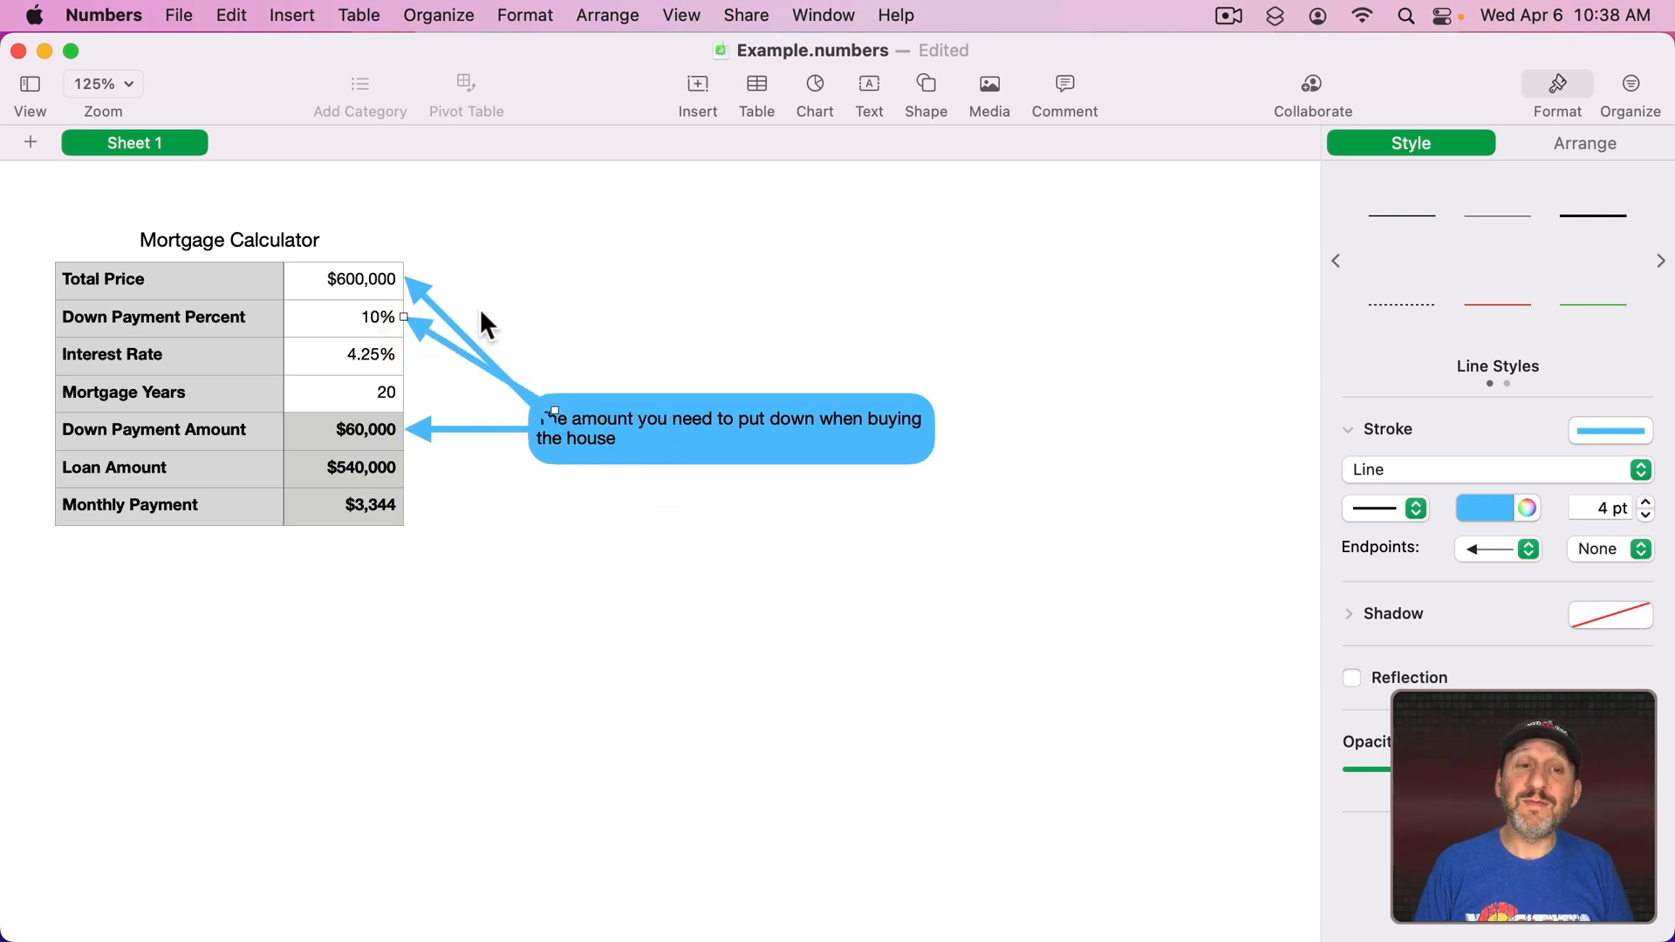
# Reverse the two upper arrows by giving the callout end an arrowhead and setting the table end to None.
pyautogui.moveTo(468, 294); pyautogui.dragTo(464, 400)
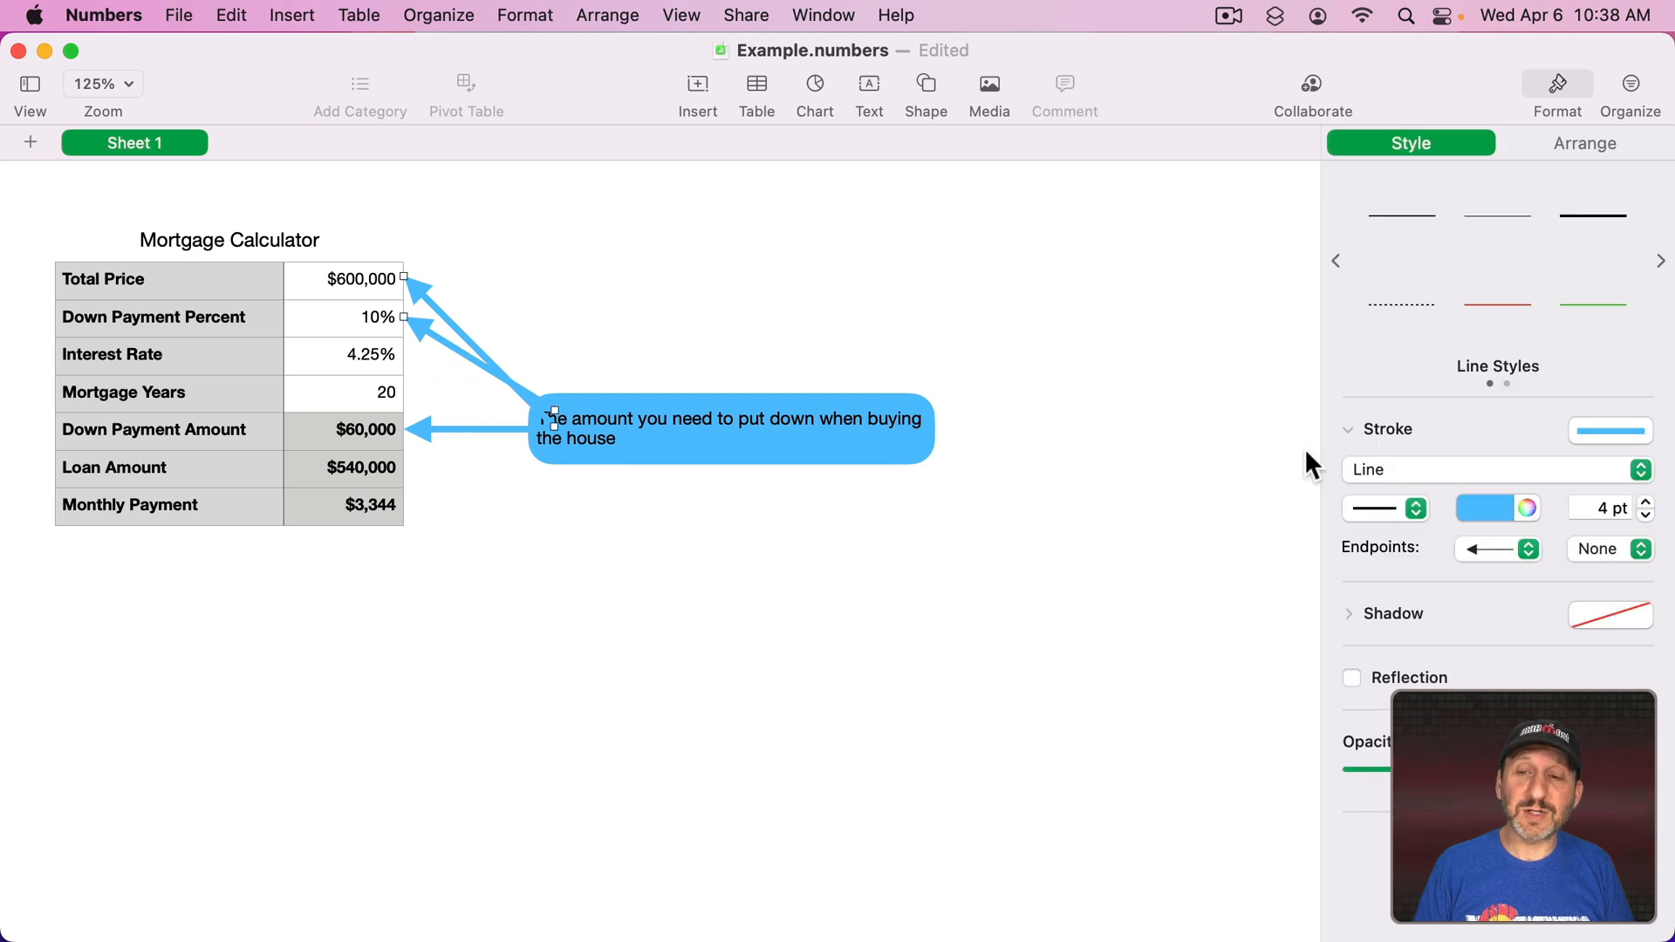
pyautogui.click(1593, 553)
pyautogui.click(1594, 579)
pyautogui.click(1518, 546)
pyautogui.click(1510, 532)
# Adjust the callout ends of the two upper arrows so their arrowheads meet the callout's upper-left corner.
pyautogui.click(572, 324)
pyautogui.click(522, 402)
pyautogui.moveTo(534, 416)
pyautogui.mouseDown()
pyautogui.moveTo(494, 378)
pyautogui.moveTo(554, 402)
pyautogui.moveTo(519, 400)
pyautogui.mouseUp()
pyautogui.click(543, 392)
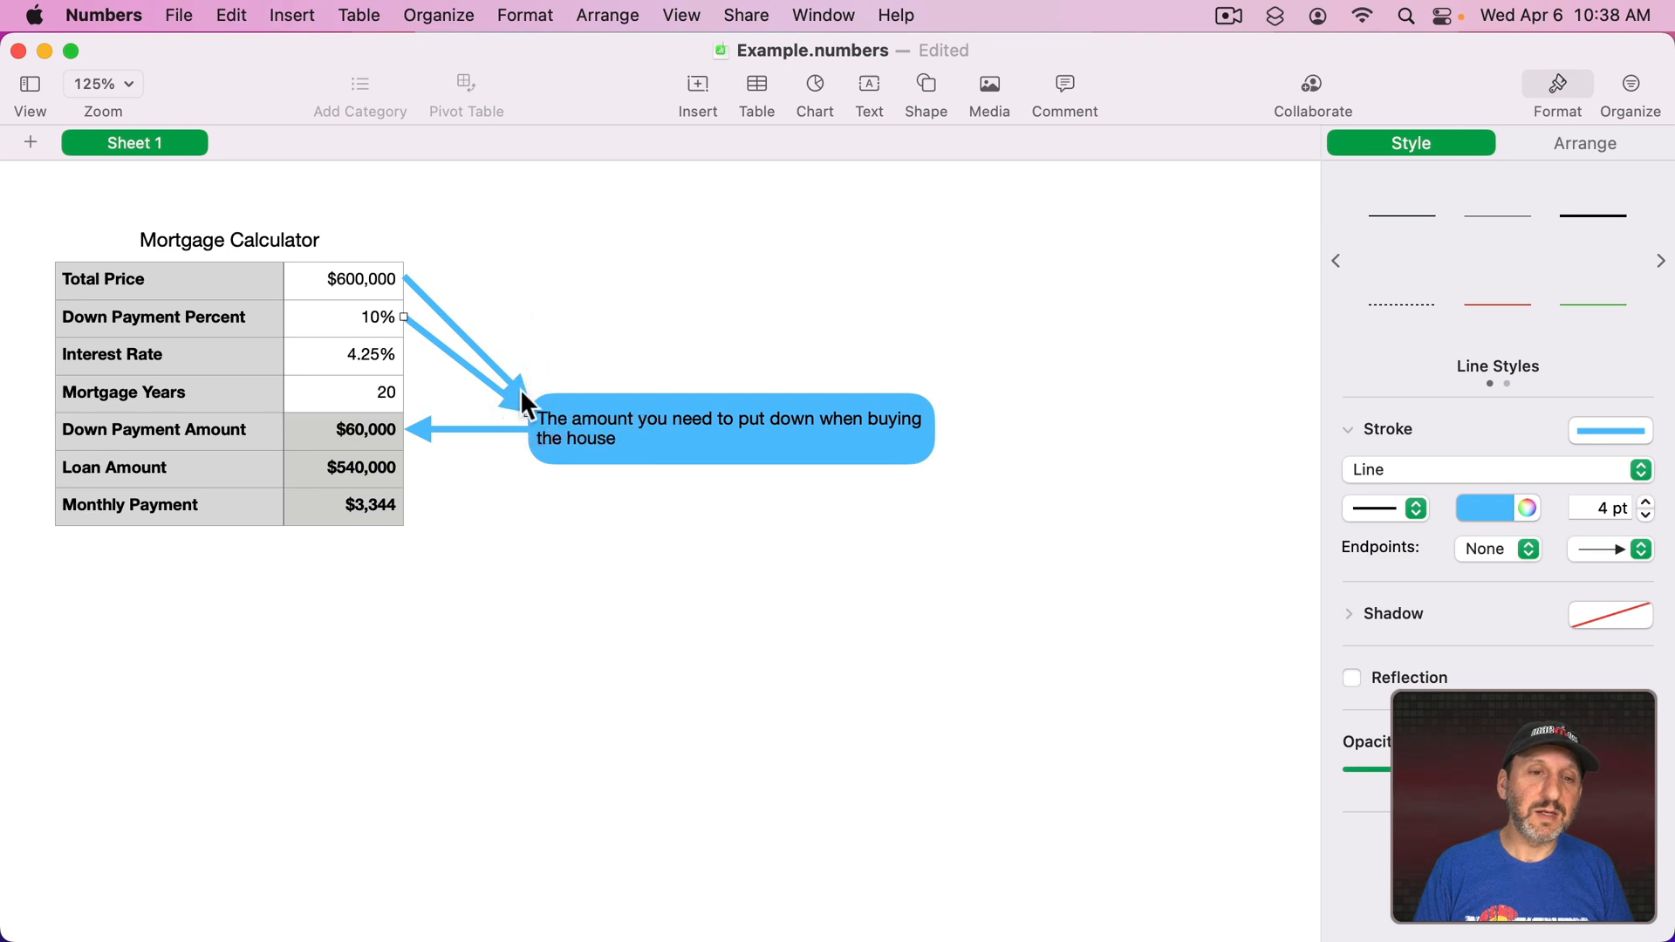
# Set the stroke of both upper arrows to 2 pt.
pyautogui.moveTo(473, 298); pyautogui.dragTo(448, 401)
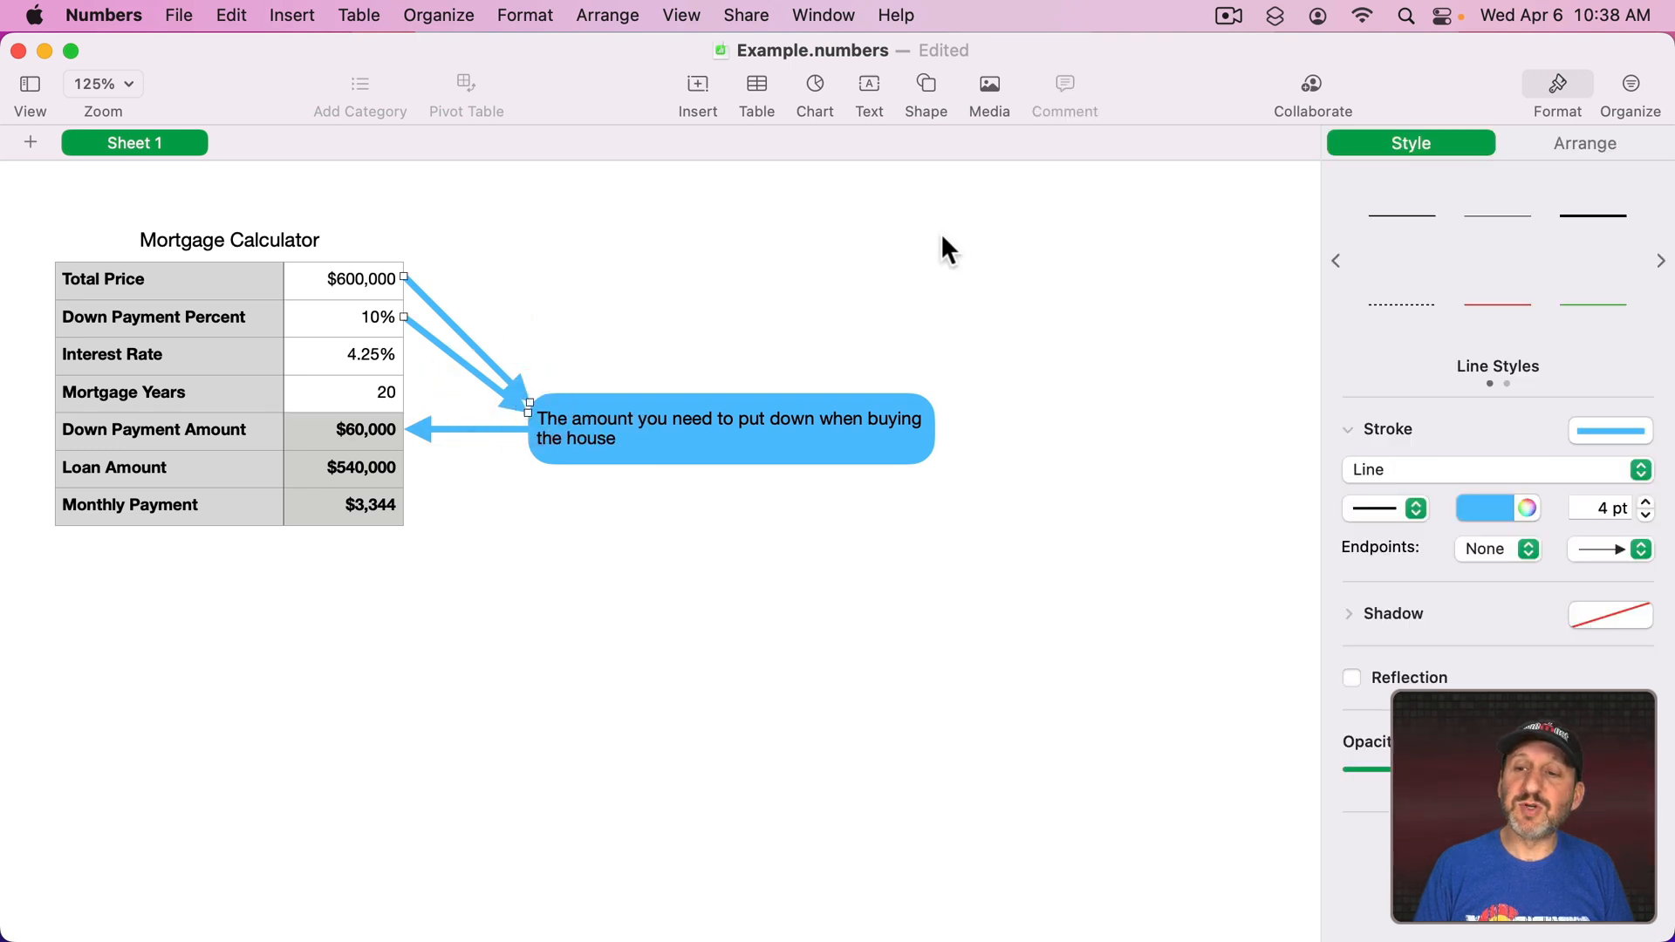
pyautogui.click(1646, 515)
pyautogui.click(1646, 516)
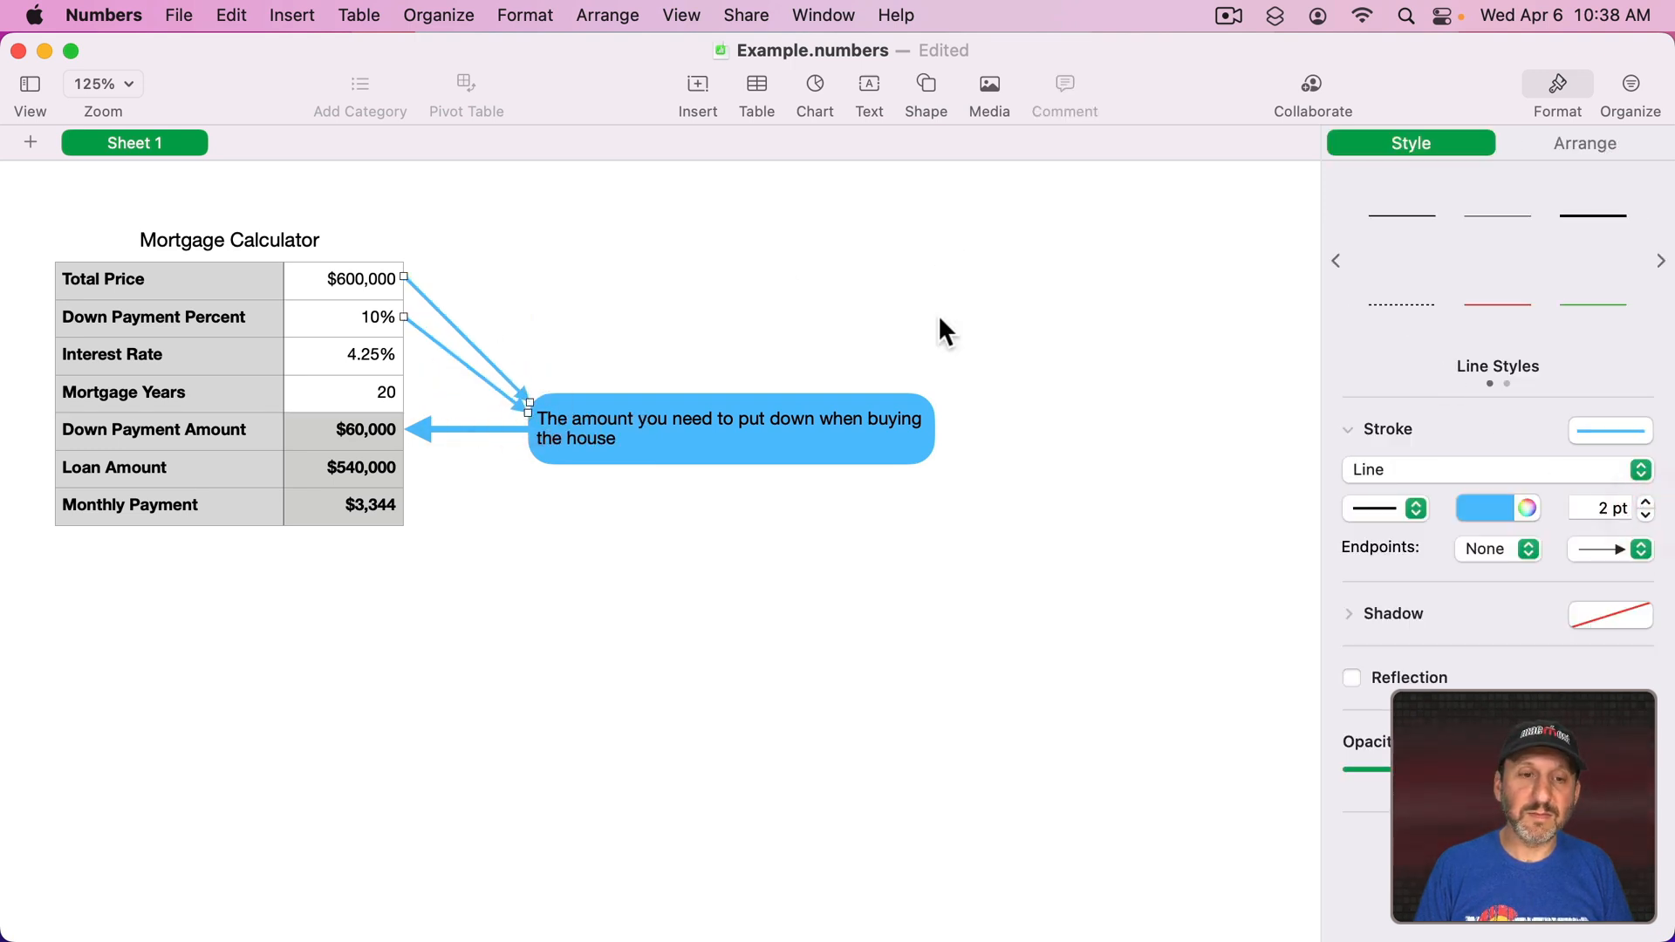
pyautogui.click(867, 301)
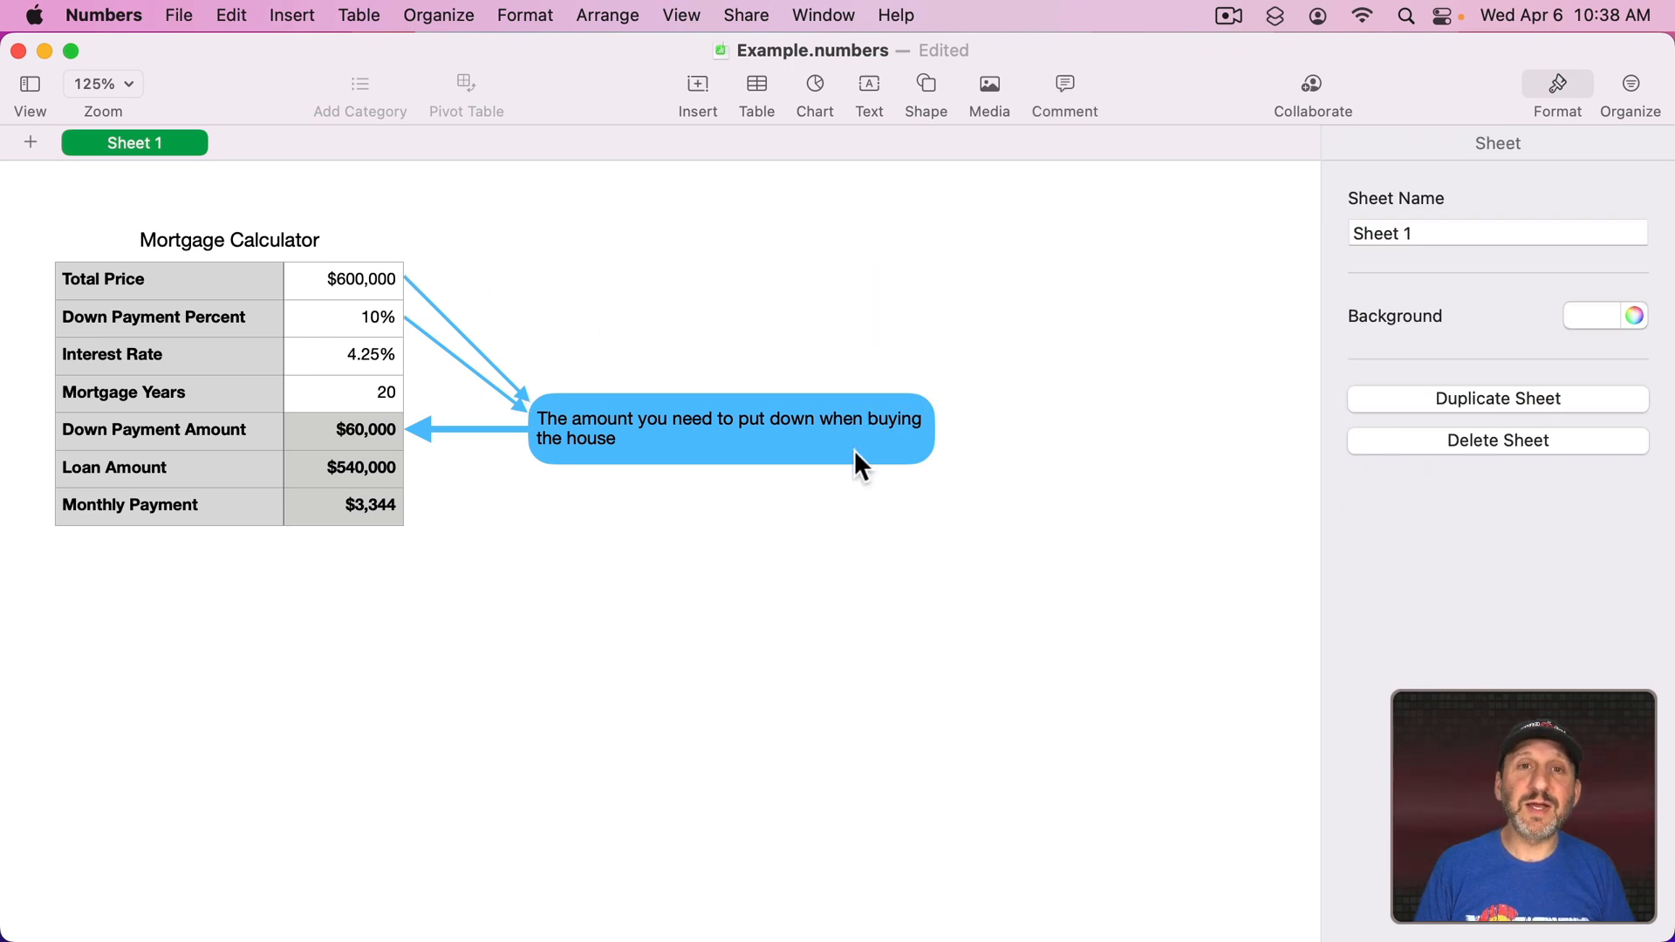
# Lock the callout and all three arrows in place.
pyautogui.moveTo(949, 280); pyautogui.dragTo(422, 536)
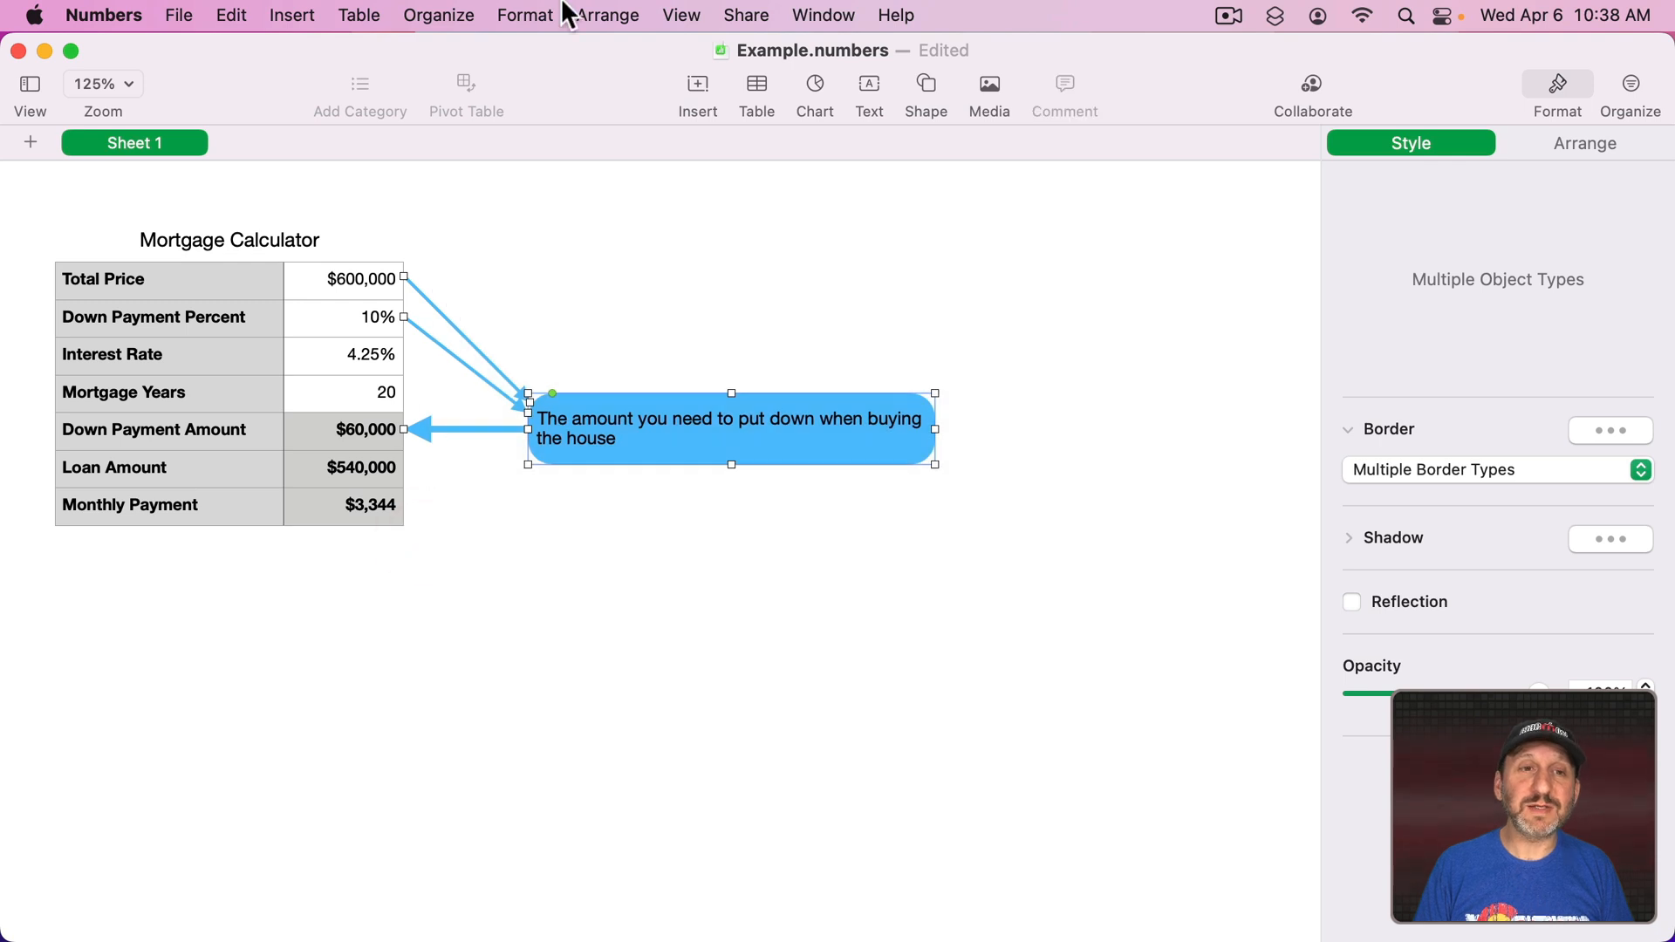
pyautogui.click(604, 15)
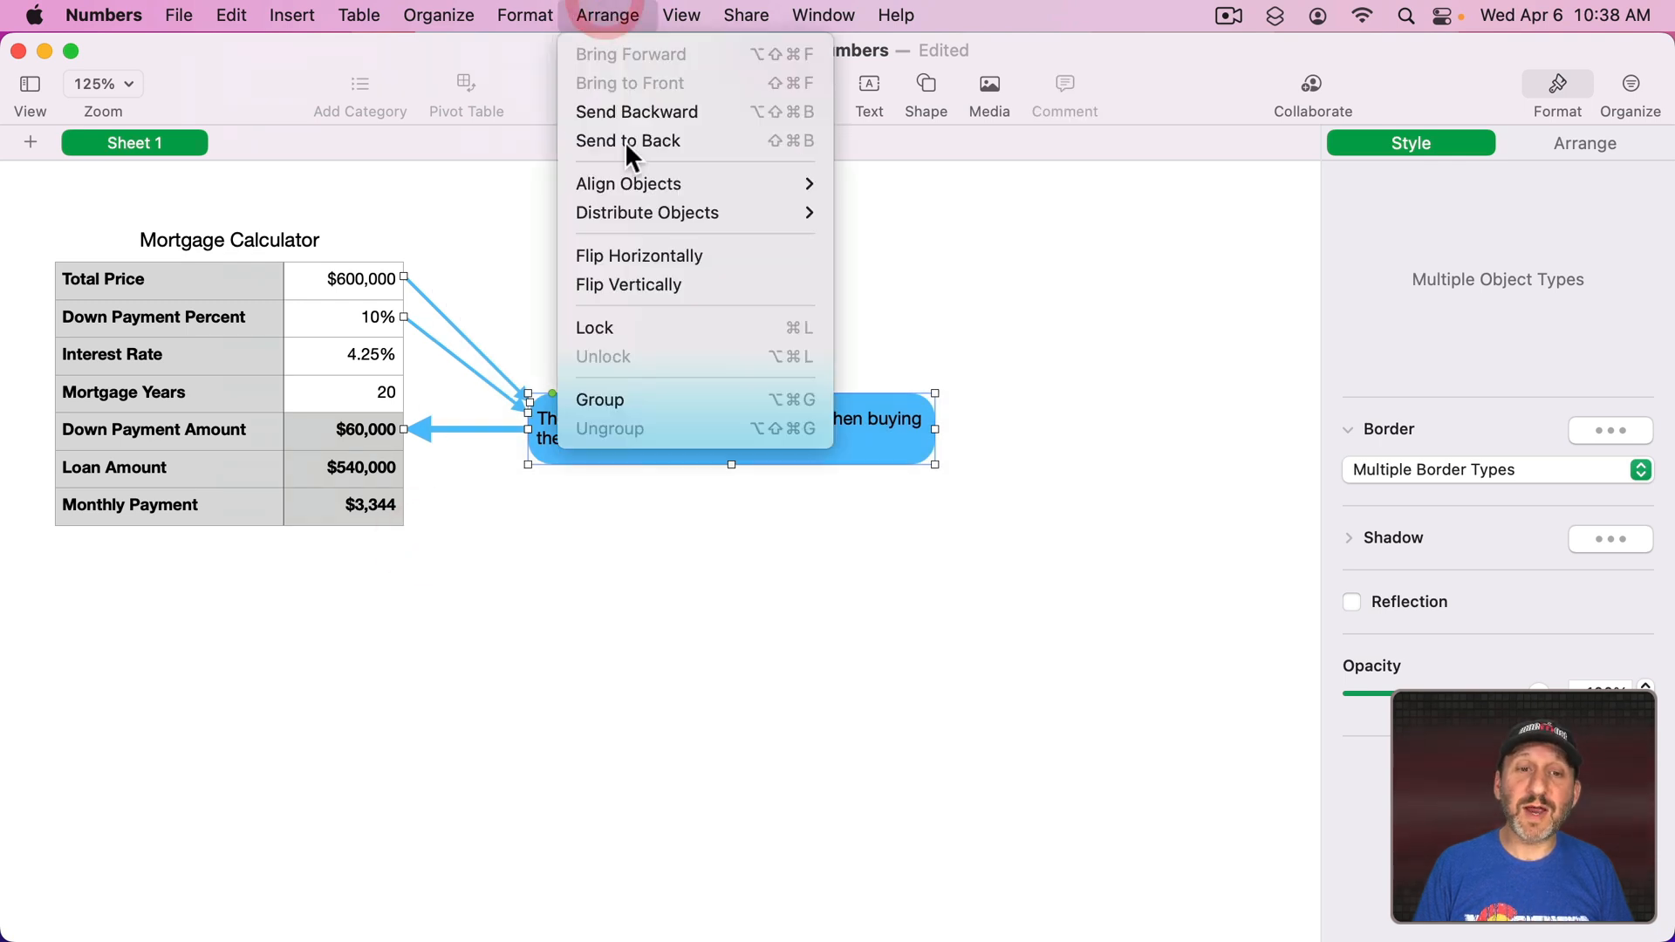
pyautogui.click(644, 327)
pyautogui.click(486, 318)
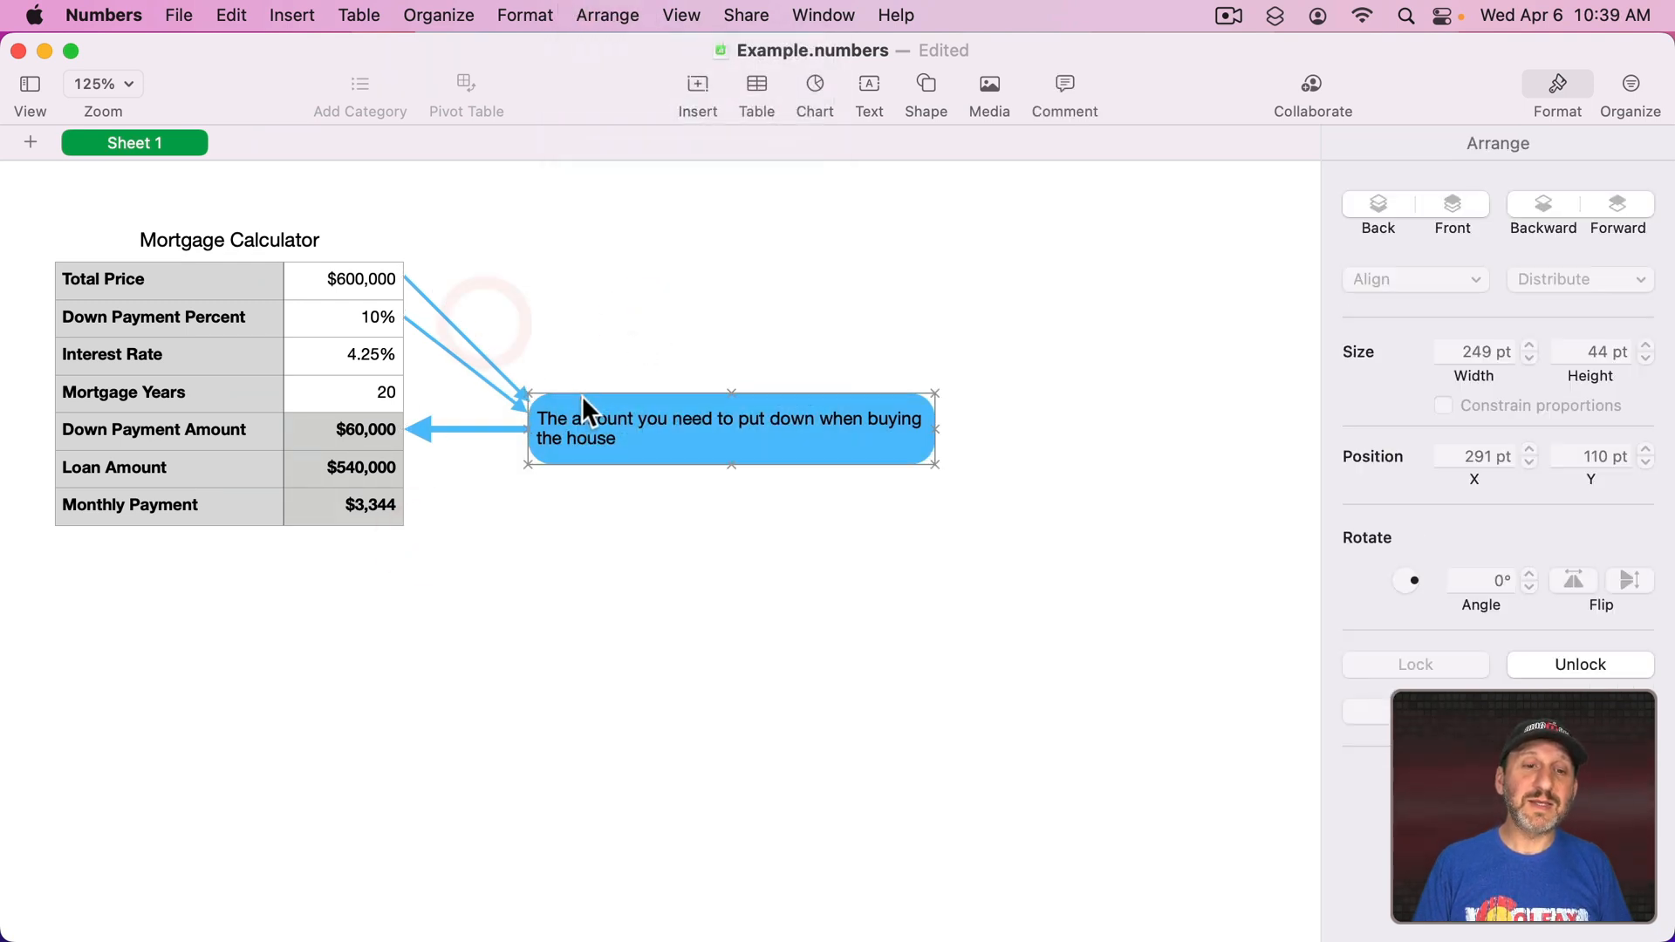
pyautogui.click(493, 358)
pyautogui.click(515, 440)
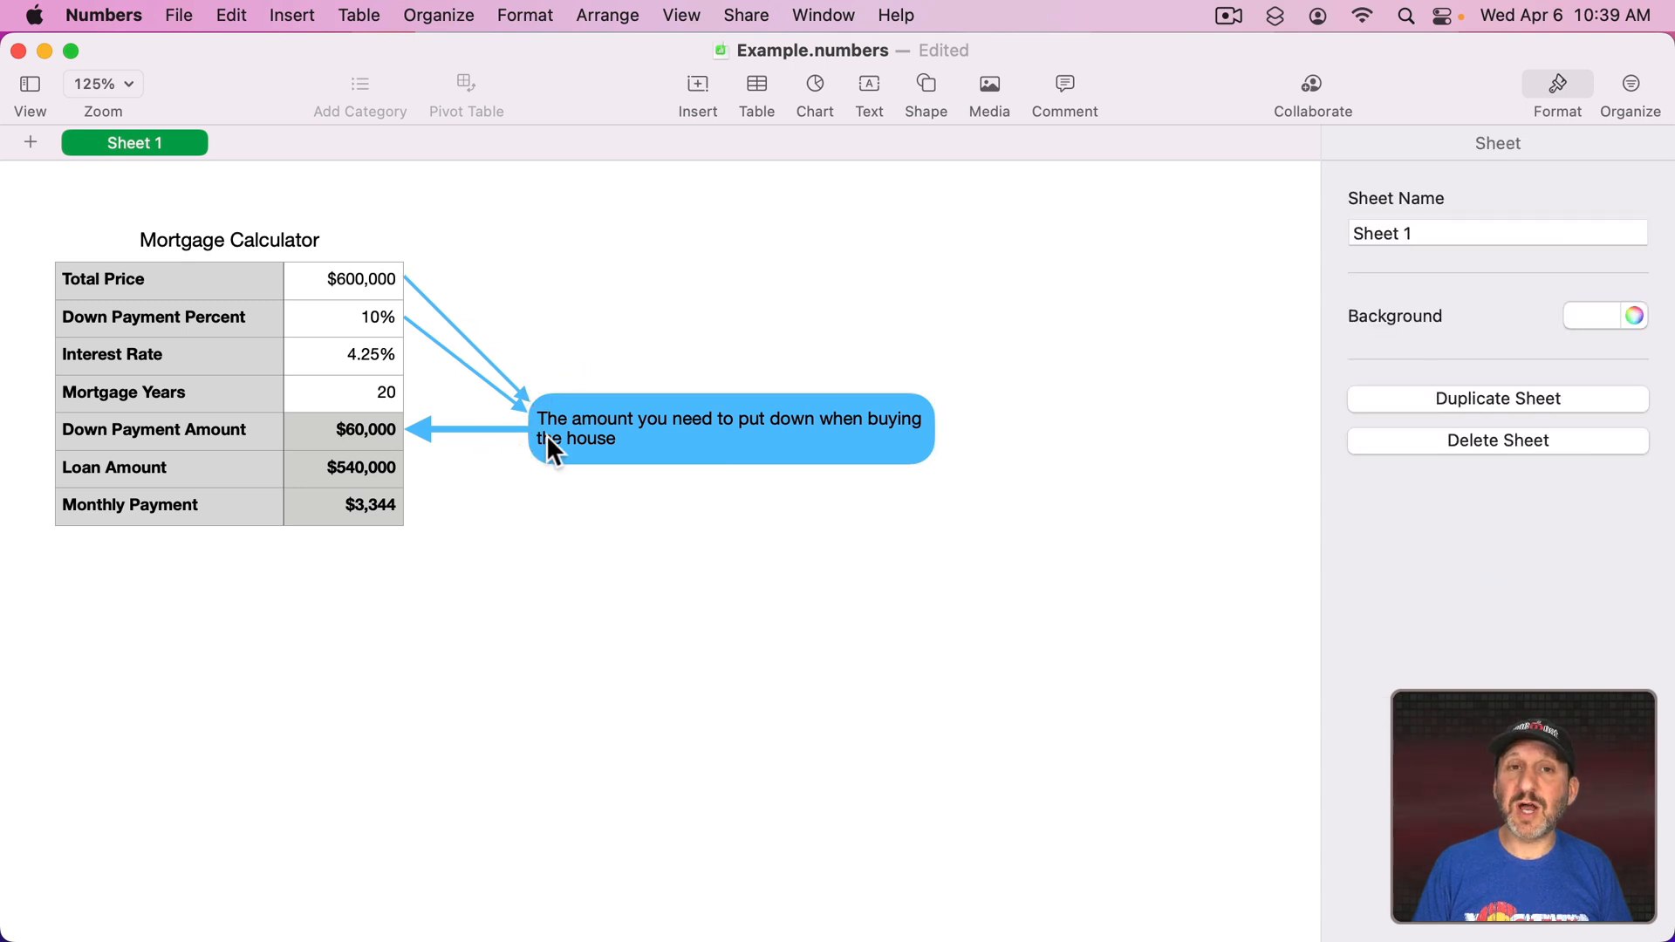
# Check whether the four input value cells and the locked callout can still be selected.
pyautogui.click(348, 287)
pyautogui.click(344, 319)
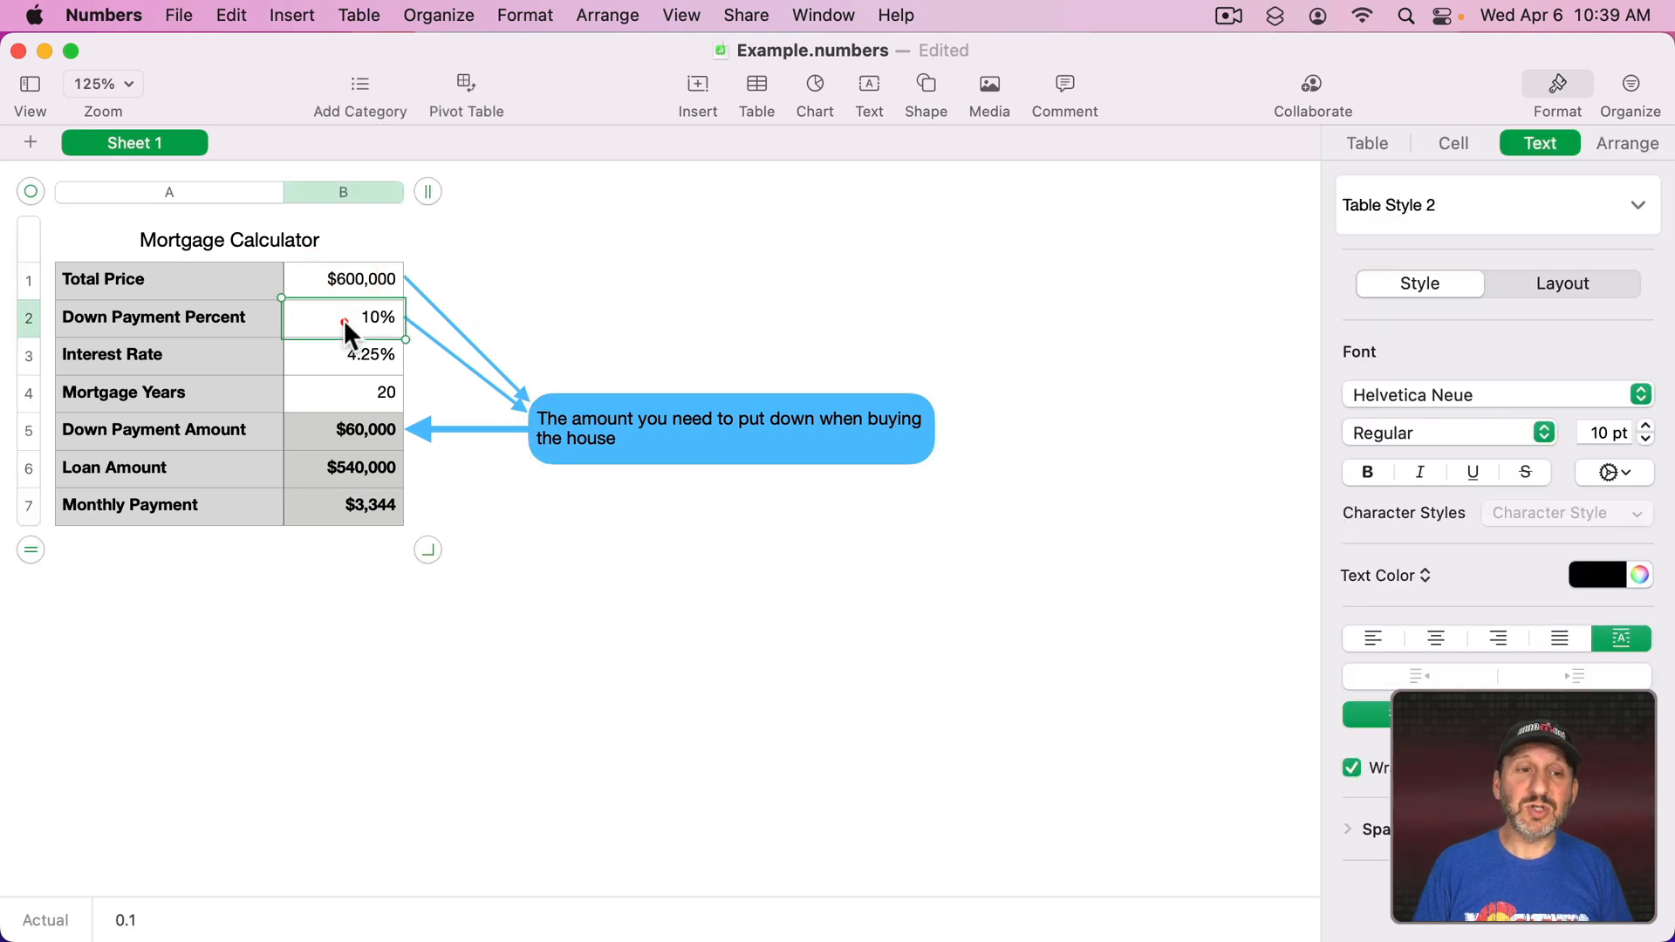
pyautogui.click(342, 359)
pyautogui.click(341, 391)
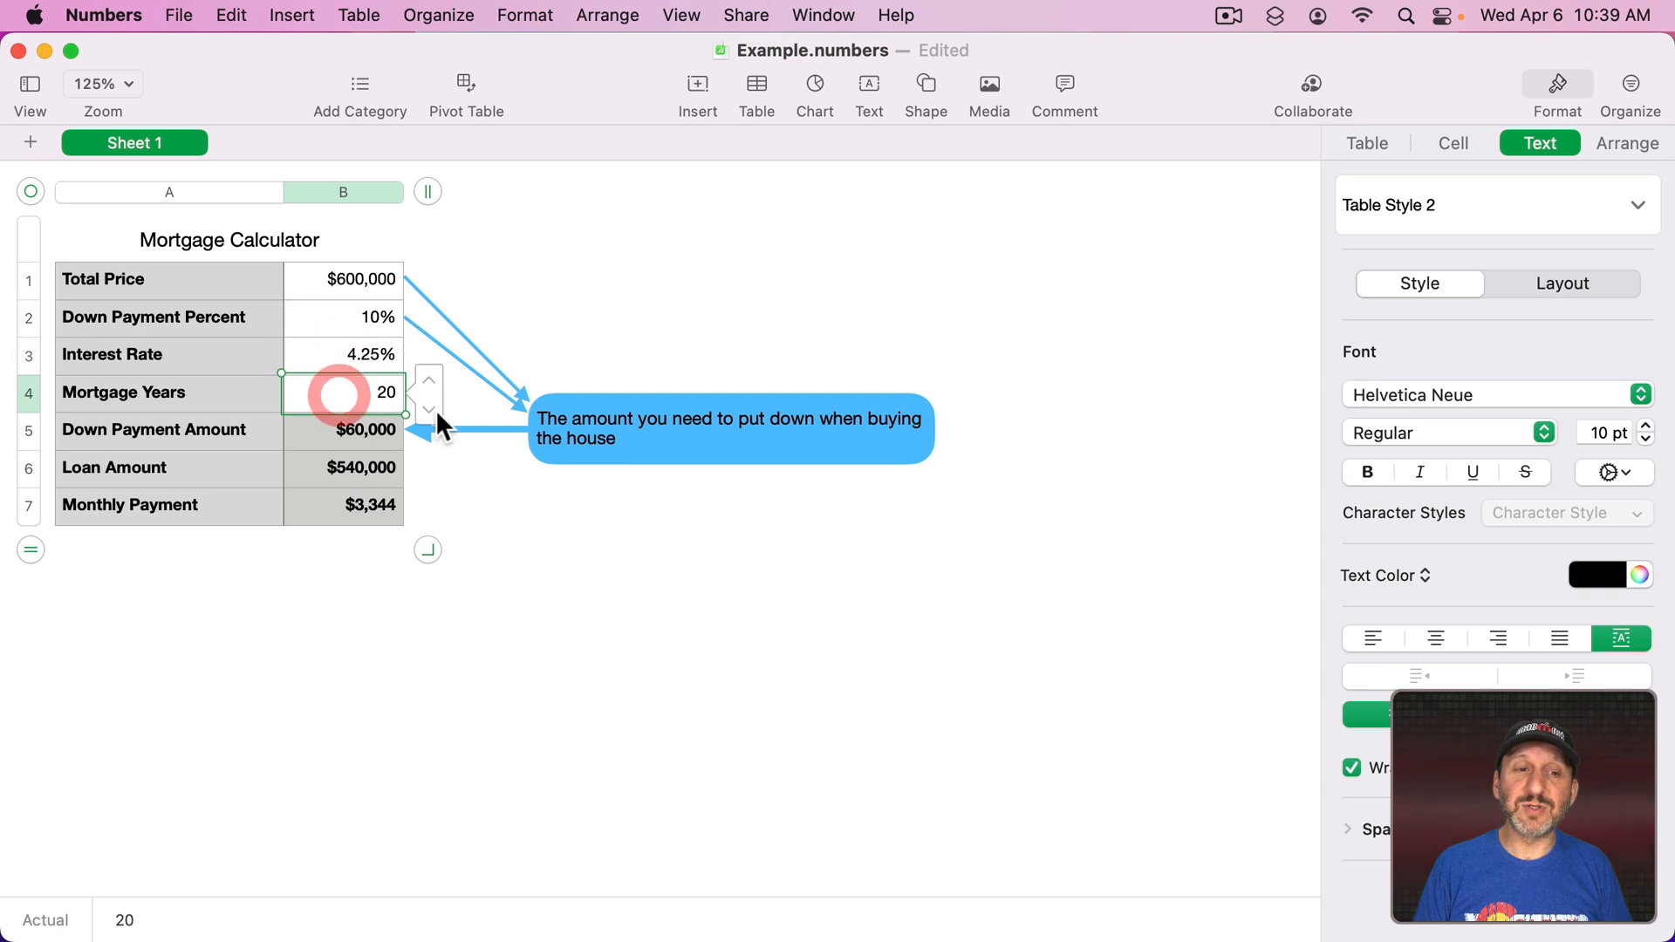
pyautogui.click(588, 437)
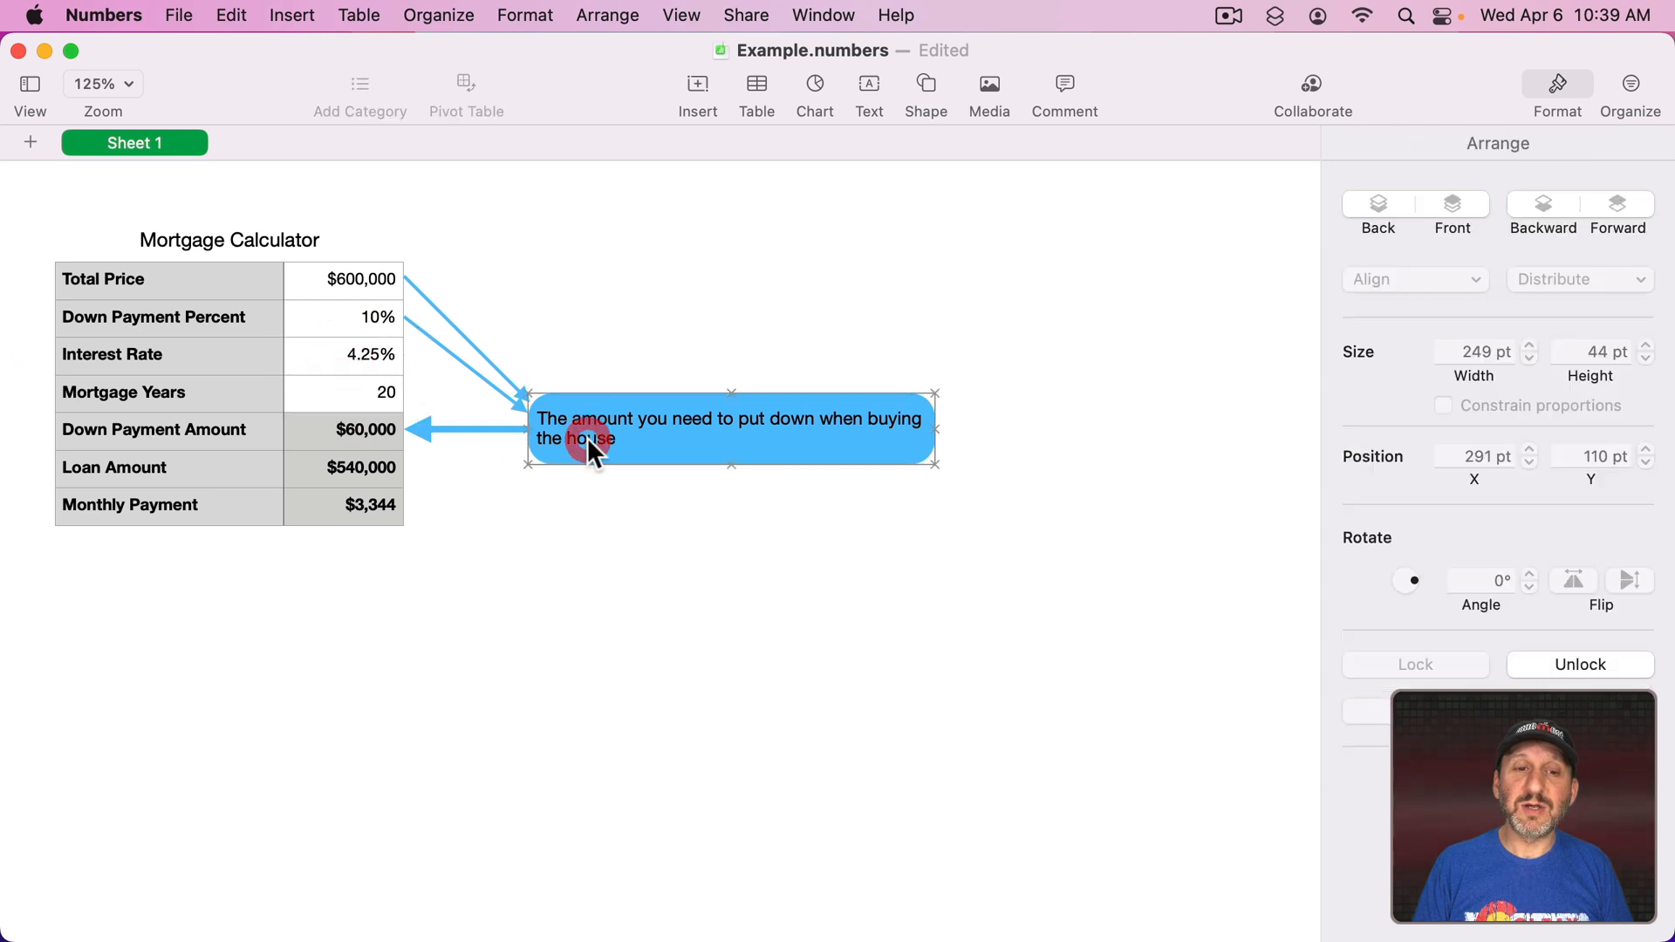
pyautogui.click(717, 344)
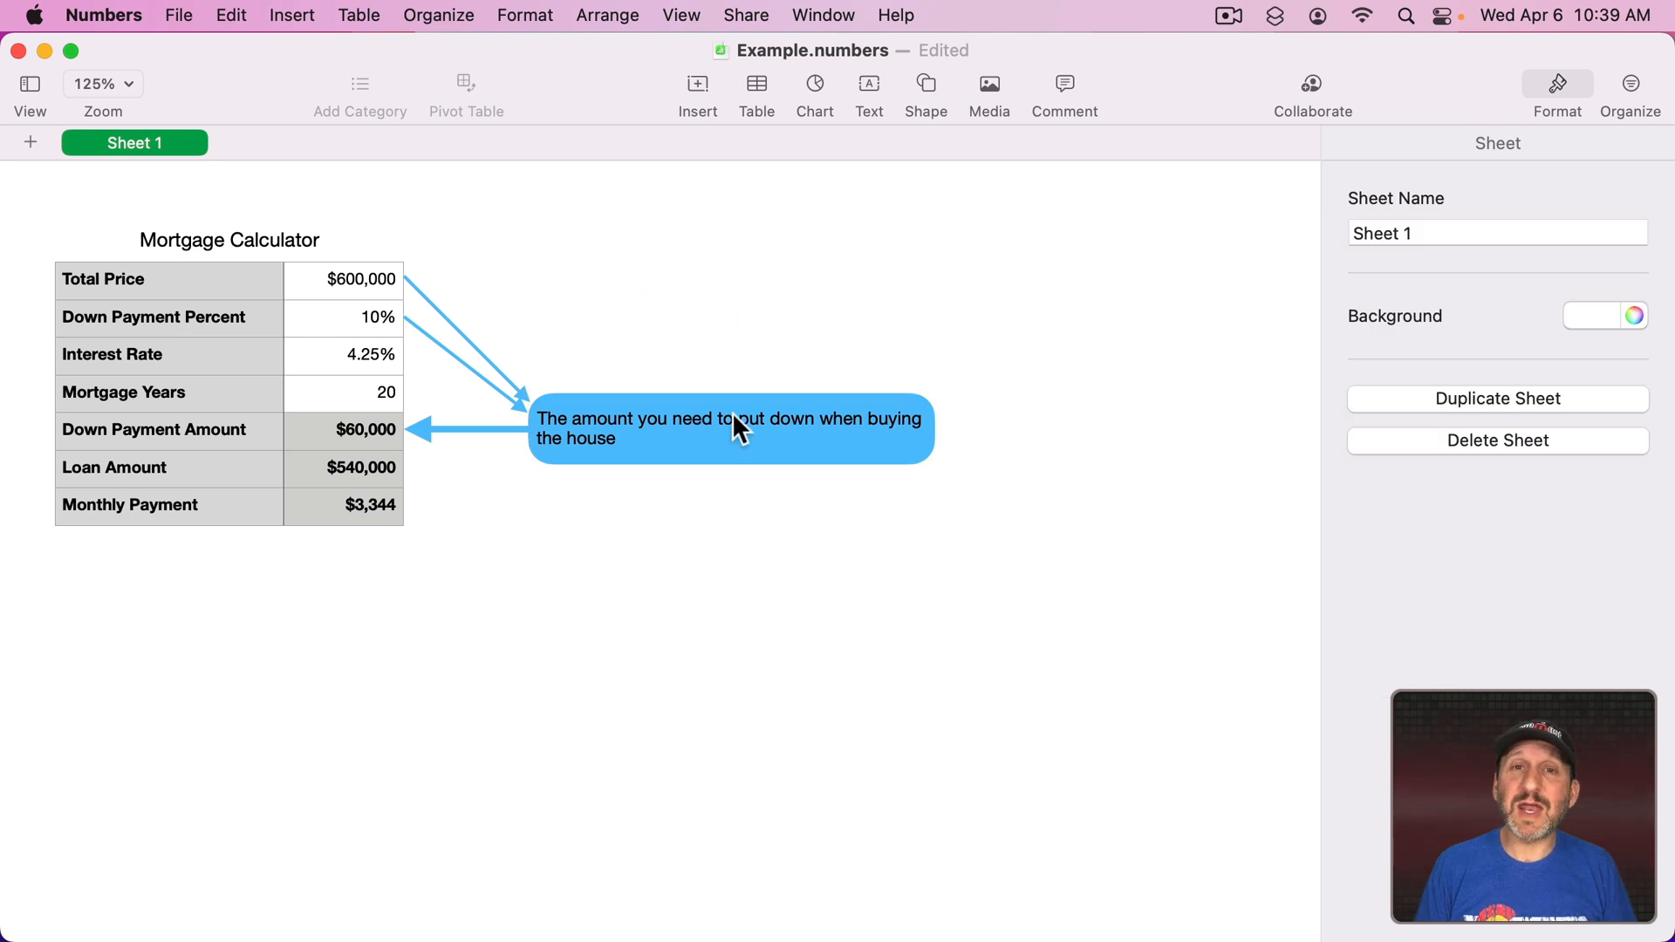